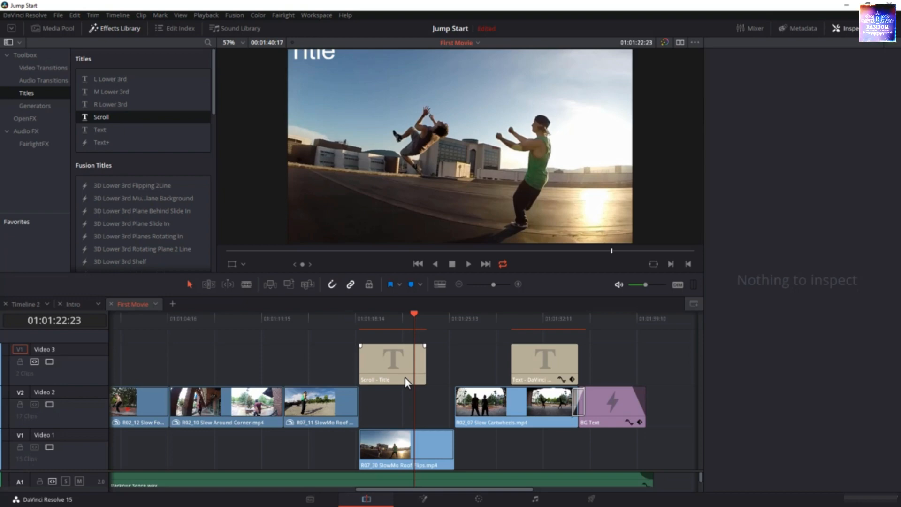
Step: Scrub through and play the Scroll title on Video 3 to check how its text moves over the roof flips clip
drag(412, 311, 376, 320)
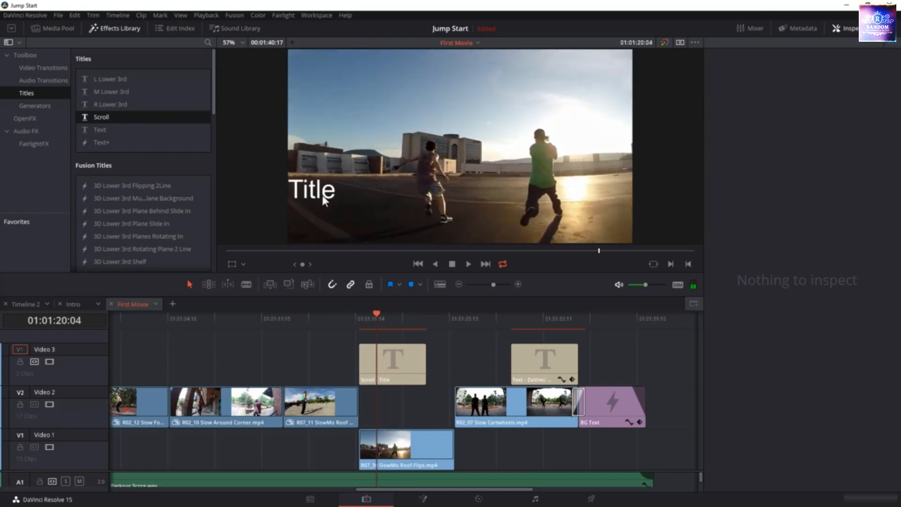
click(393, 358)
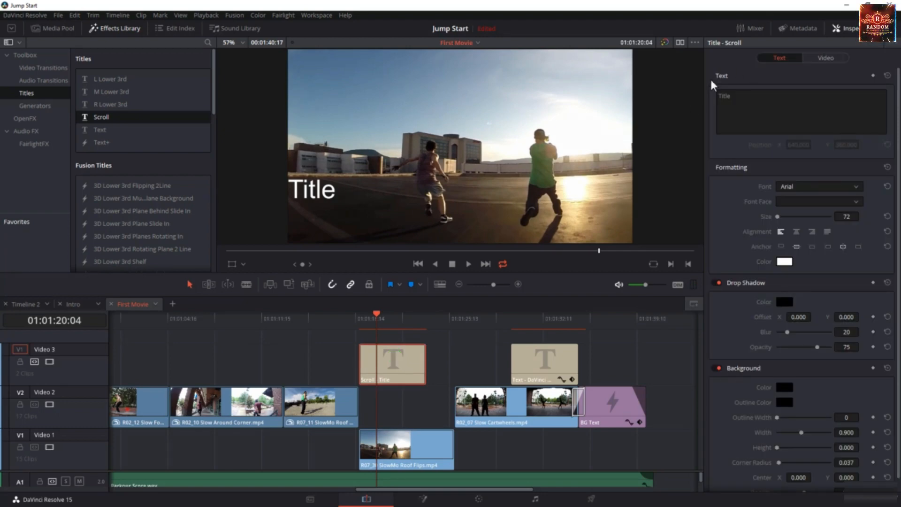
drag(377, 320, 384, 358)
click(382, 356)
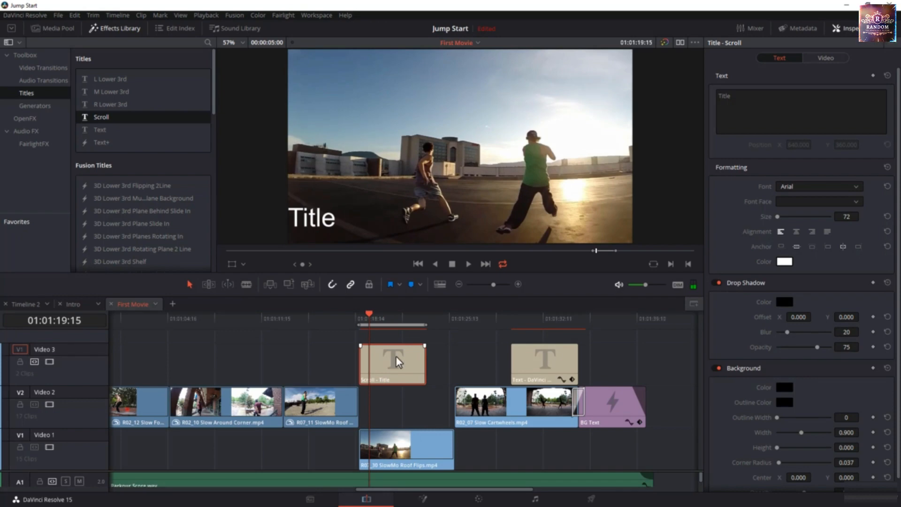
key(space)
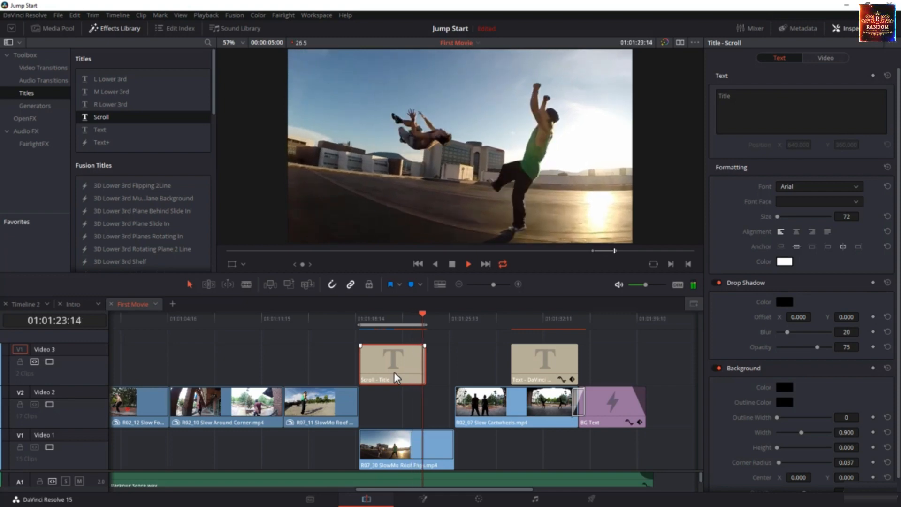
key(space)
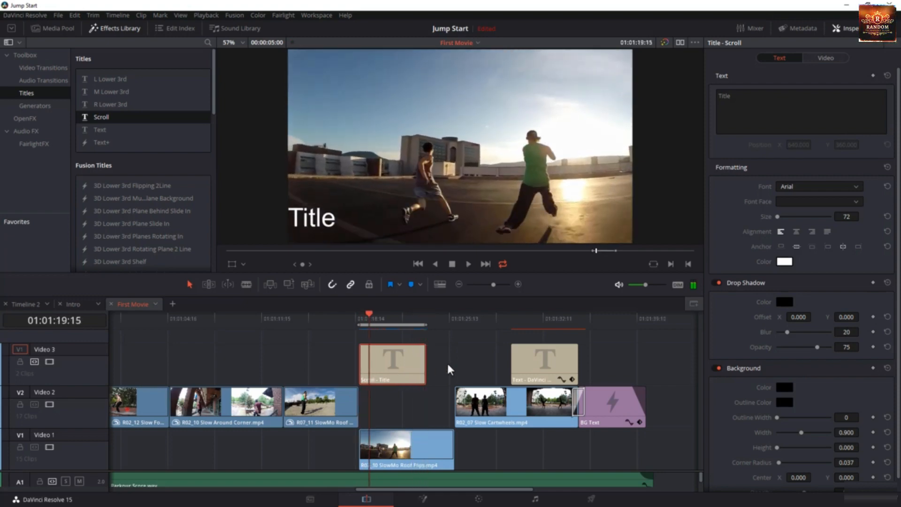
Step: Extend the Scroll title to the end of the roof flips clip beneath it and play back the slower scroll
drag(421, 364, 447, 372)
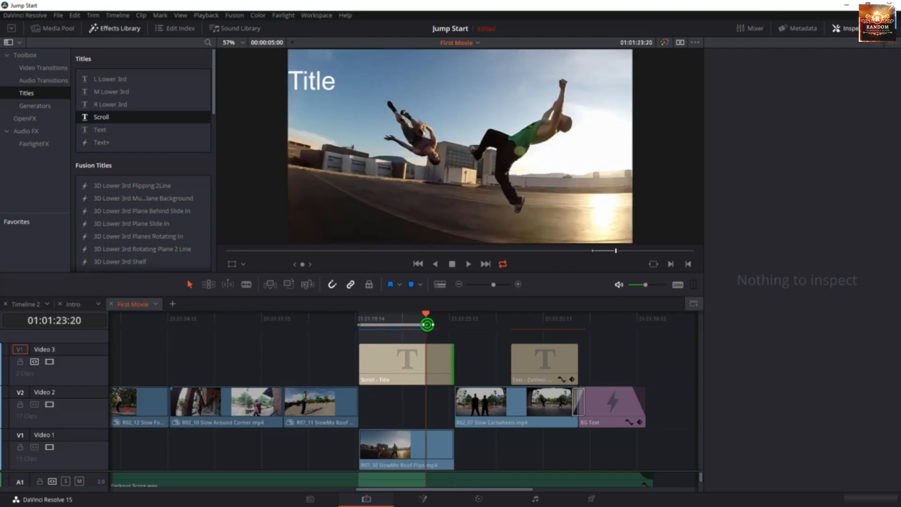
click(393, 357)
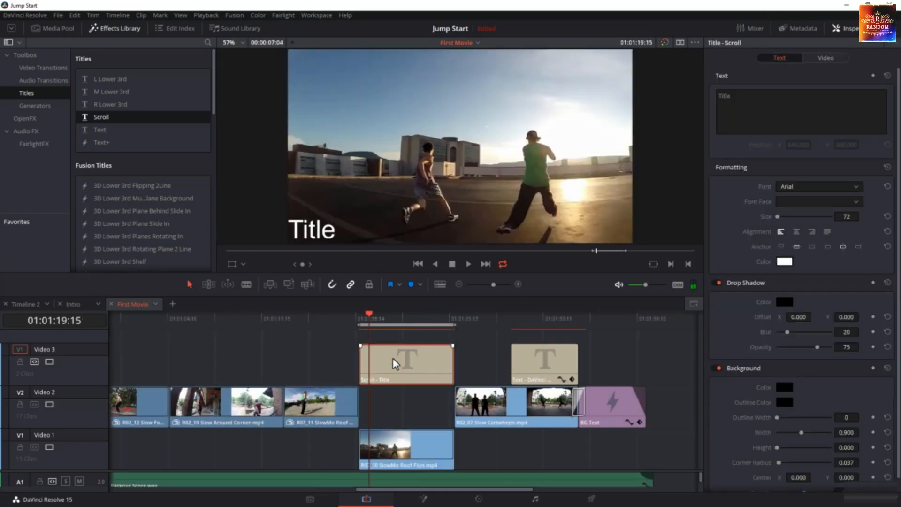
key(space)
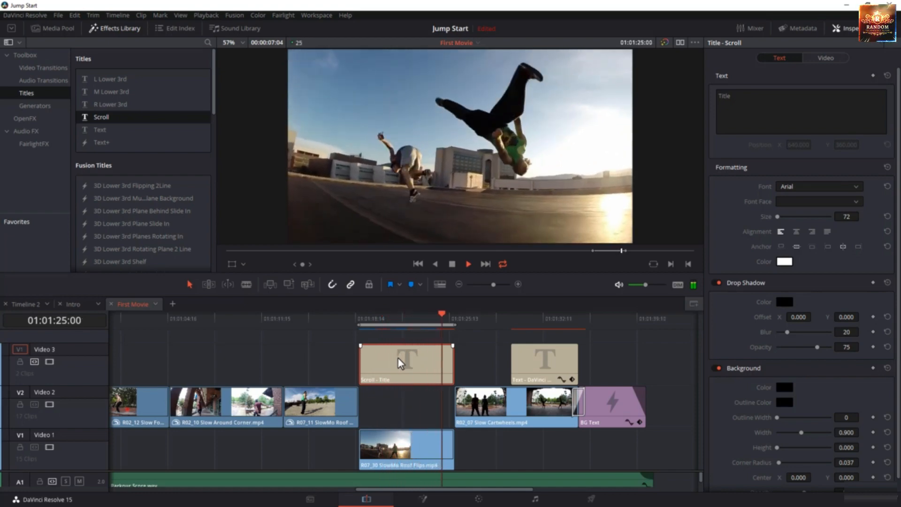
Step: Replace the Scroll title's placeholder text with "Awesome Jumps"
click(413, 364)
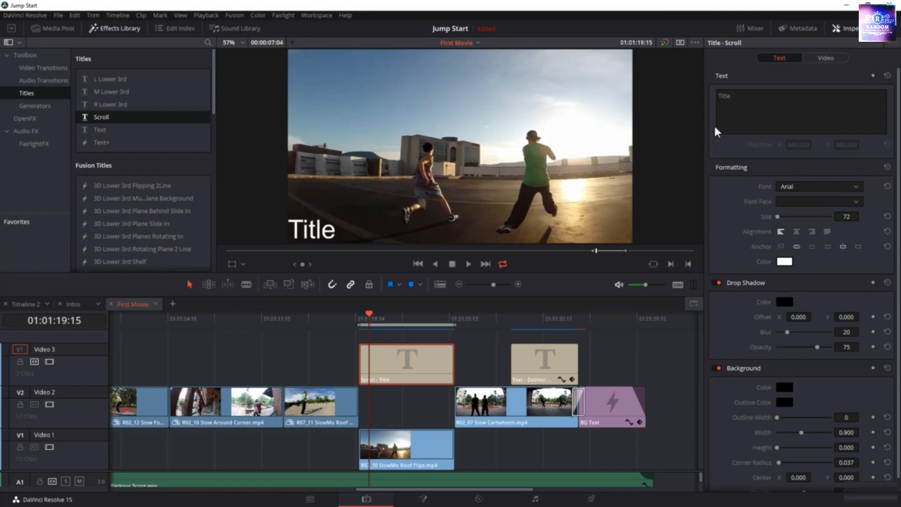
double_click(740, 93)
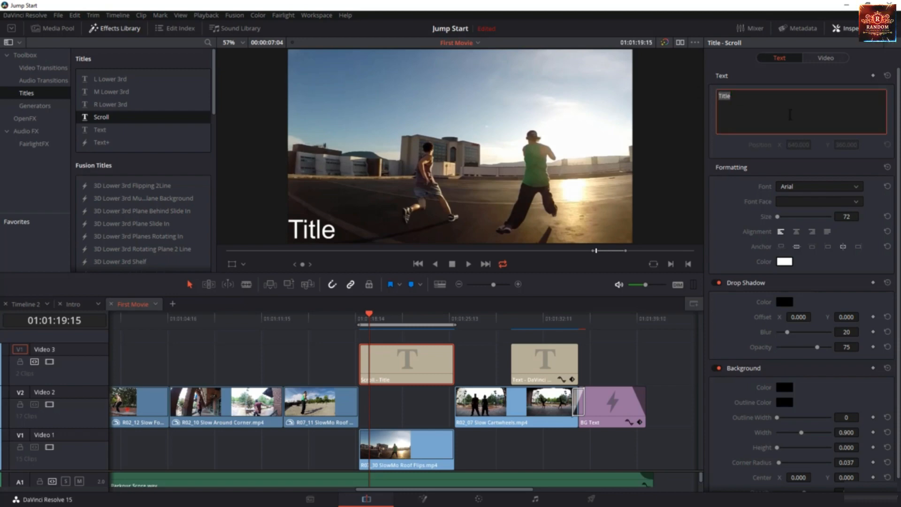
text(Awesome Jumps)
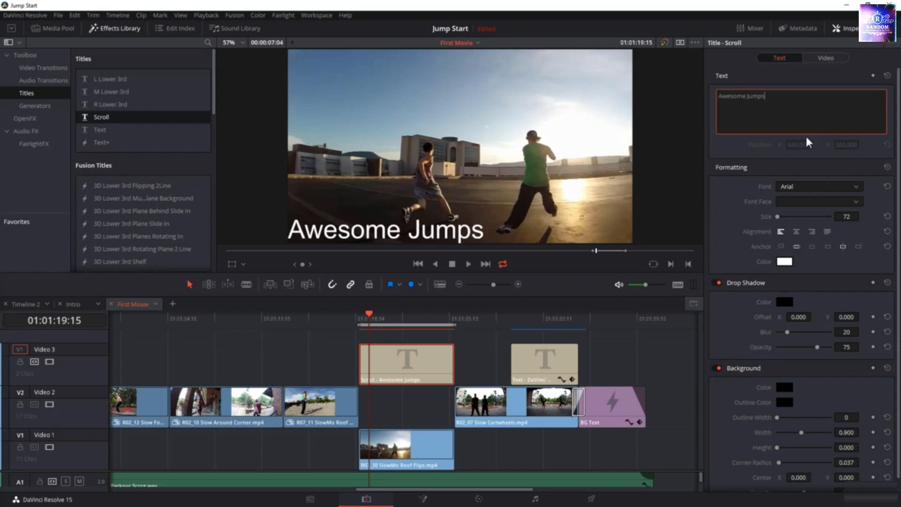
Step: Try the Antonio font on the scroll title and set it back to Arial
click(809, 186)
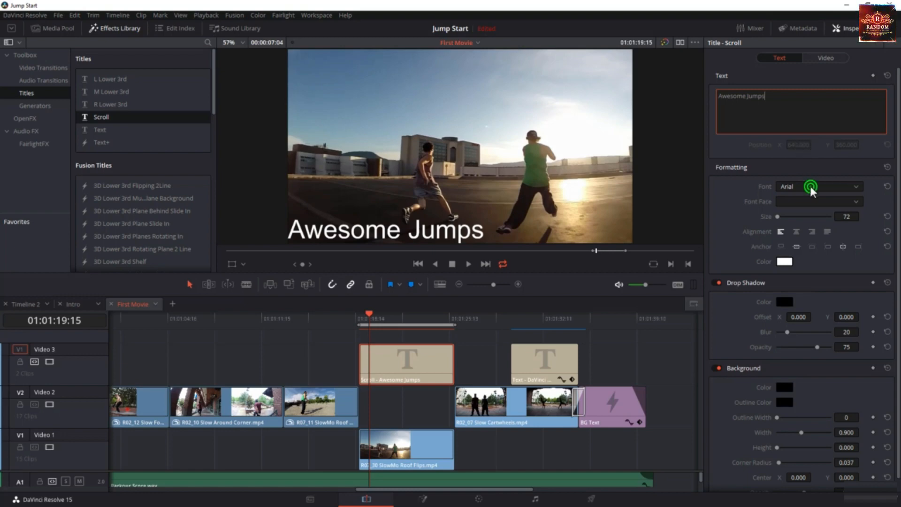
click(815, 395)
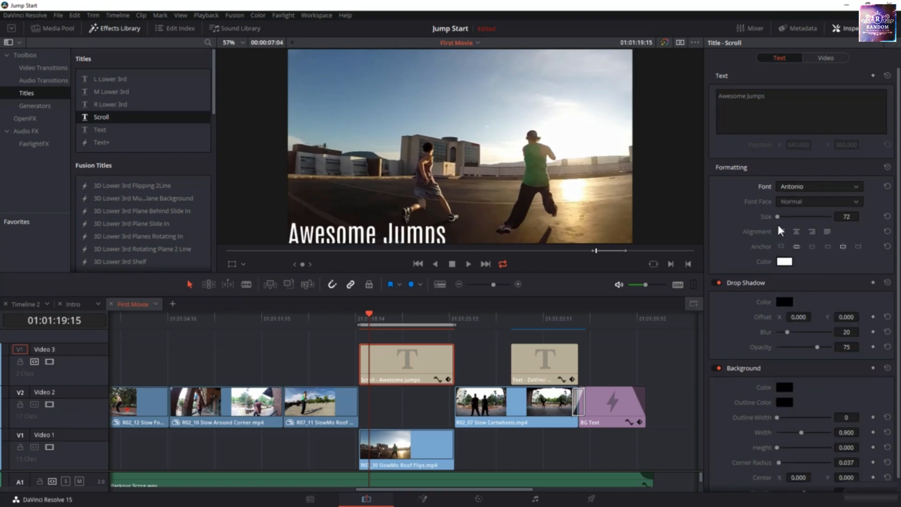
click(819, 185)
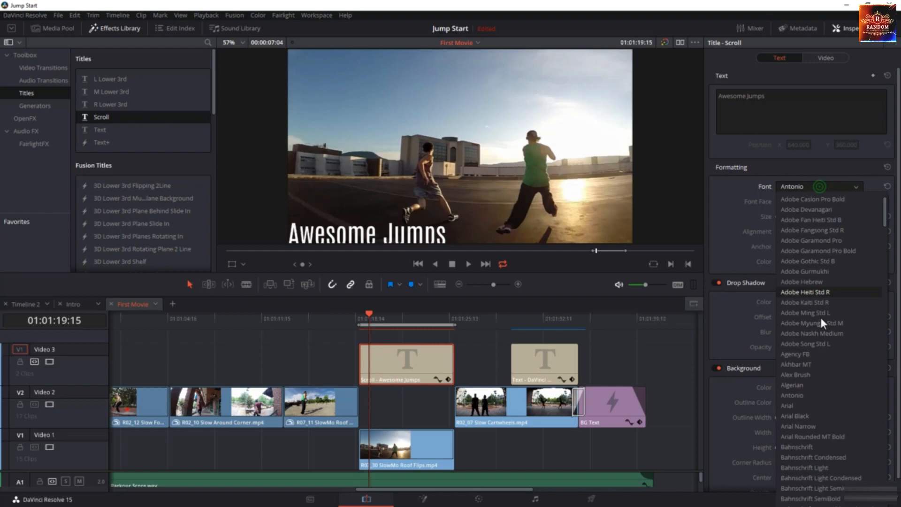
click(810, 406)
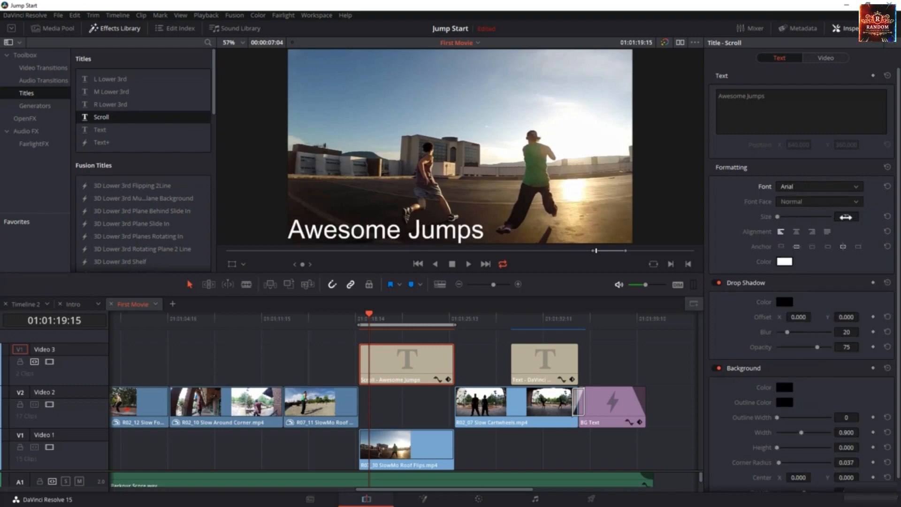
Step: Format the title at size 56 with centered alignment and a drop shadow offset of X 7 and Y 4
drag(846, 217, 838, 217)
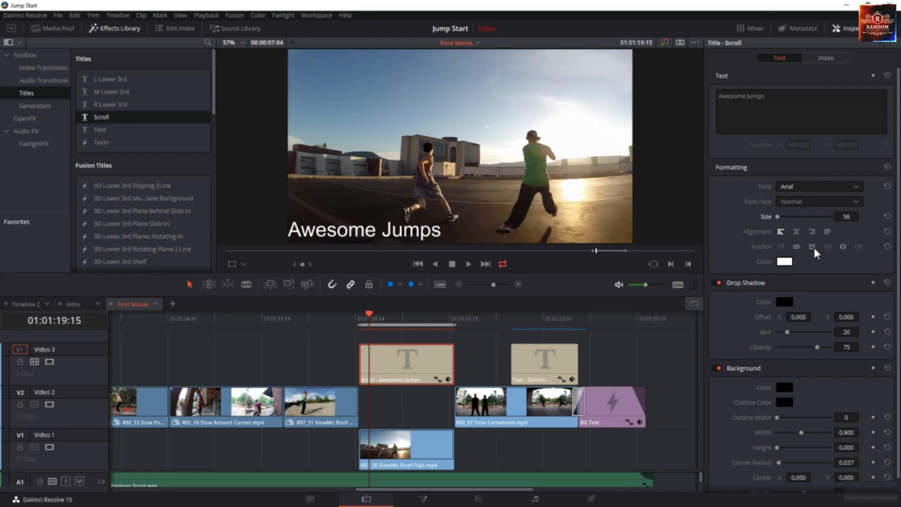
click(795, 230)
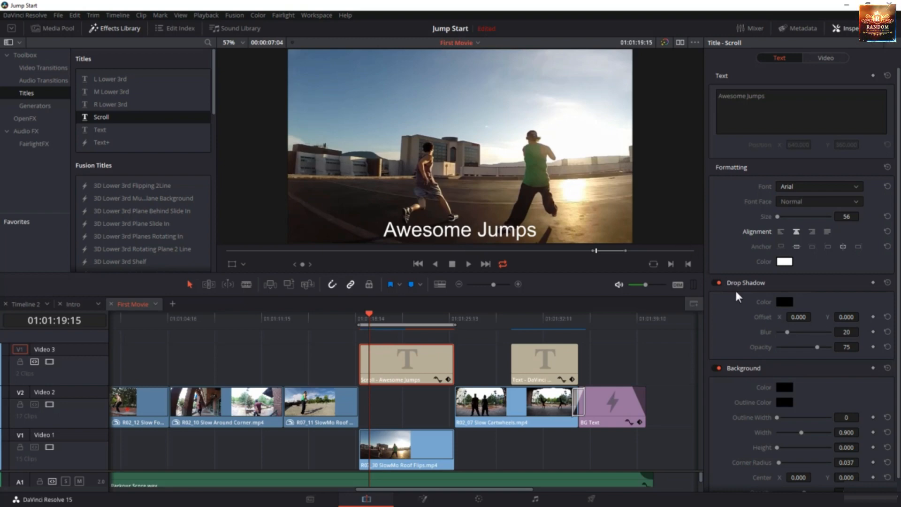
drag(799, 318, 861, 316)
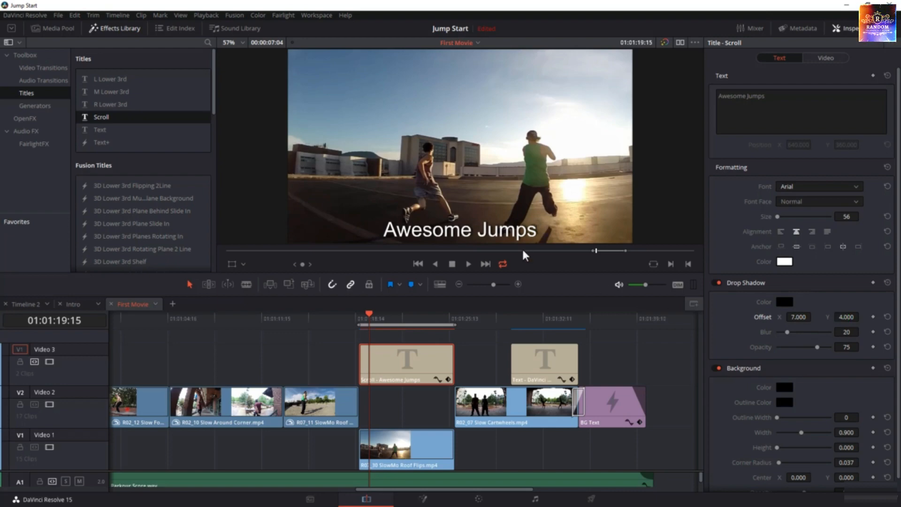
Step: Try a background box with height 0.365 behind the scrolling title, check it mid-clip, and turn the background off
click(715, 369)
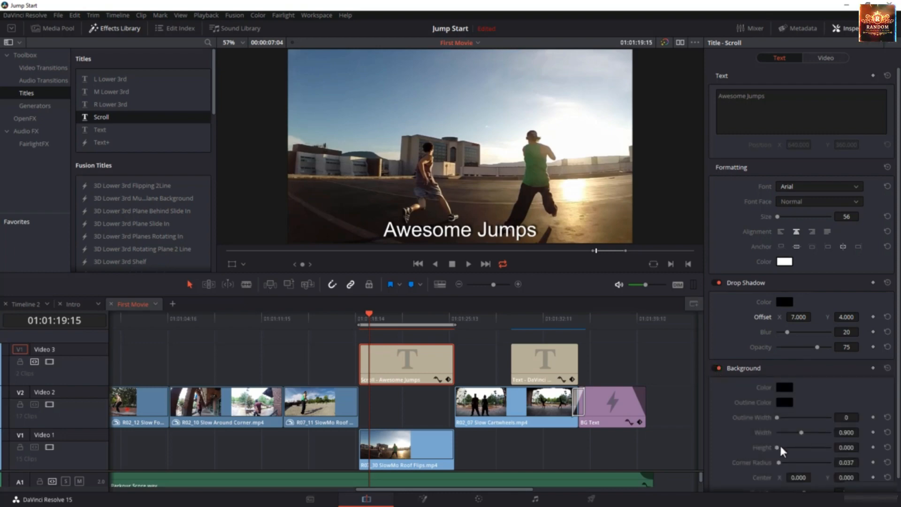
drag(777, 443, 786, 449)
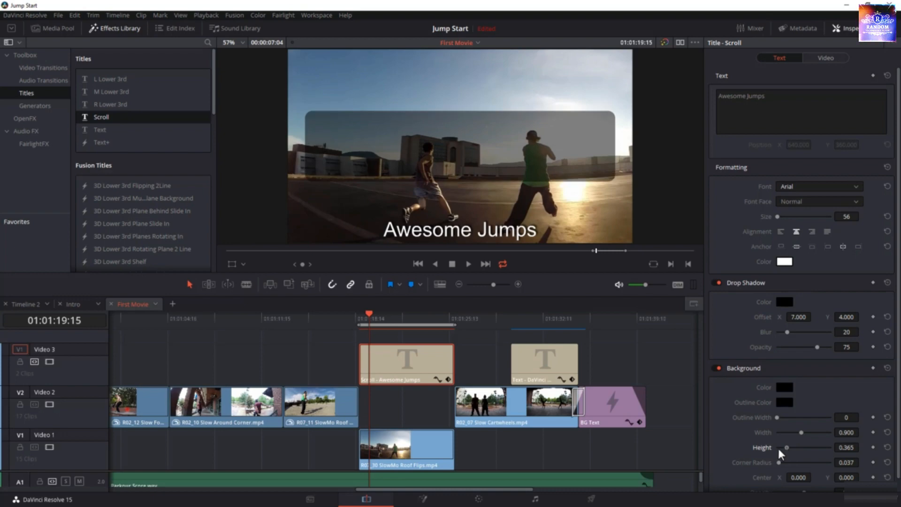
drag(368, 315, 410, 331)
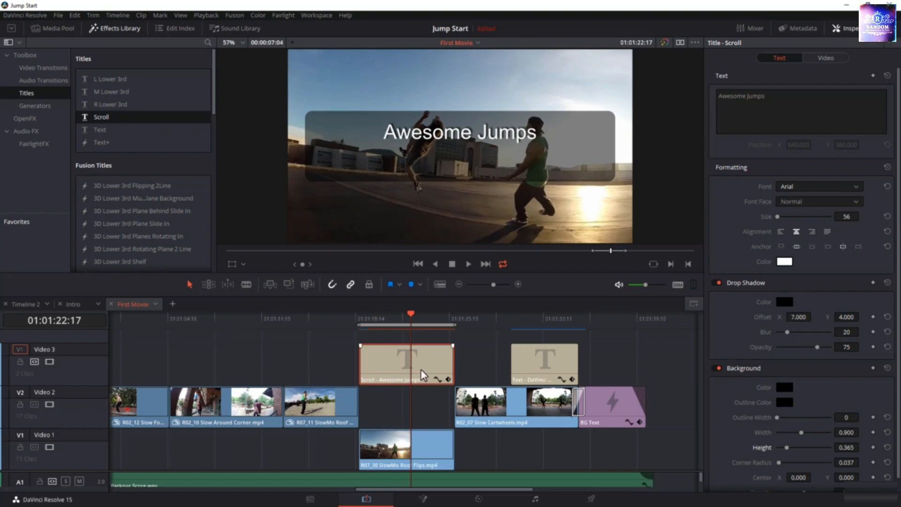
click(714, 368)
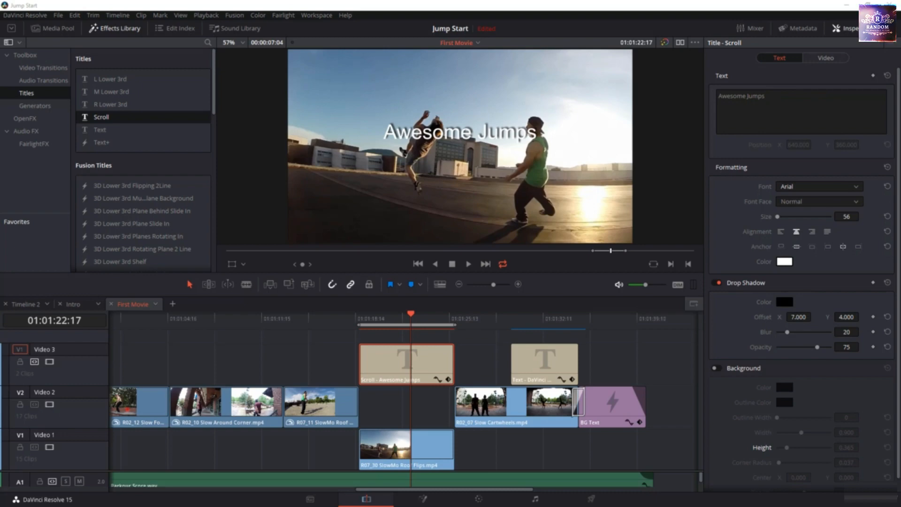
Step: Replace the title's text with four lines: "Awesome Jumps / This is the Story of five guys / Jumping all over the place / It's called Parkour" and play it
triple_click(793, 96)
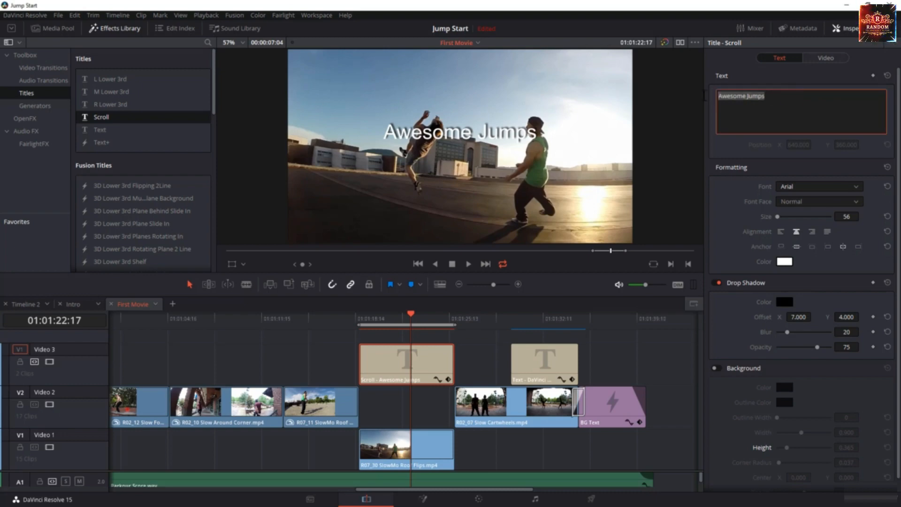
text(Awesome Jumps This is the Story of five guys Jumping all over the place It's called Parkour)
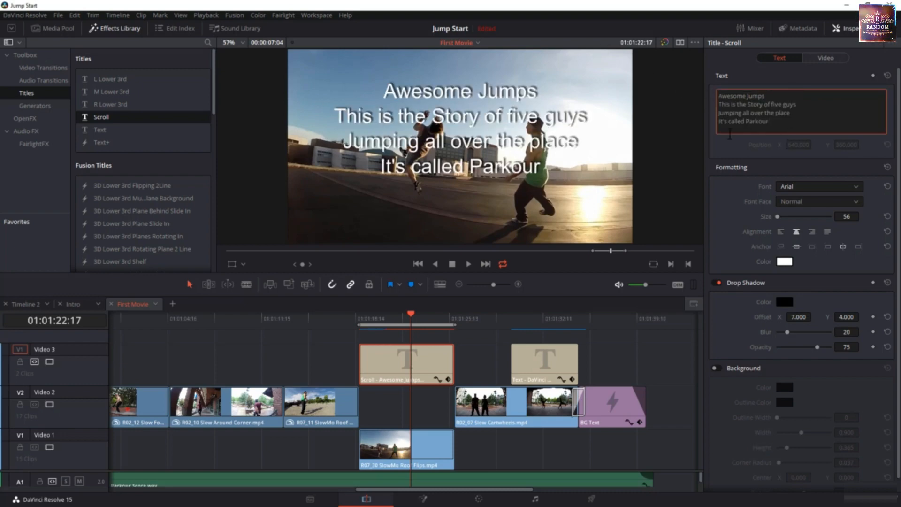
click(402, 358)
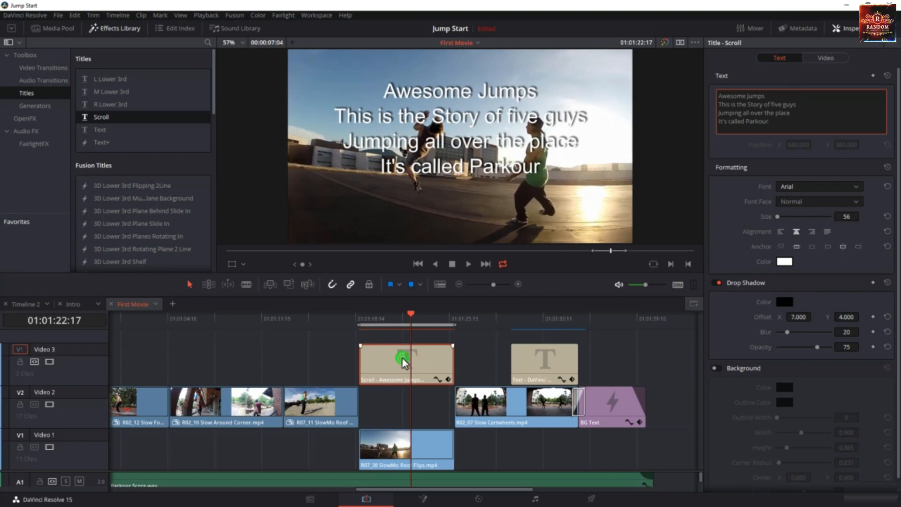
key(space)
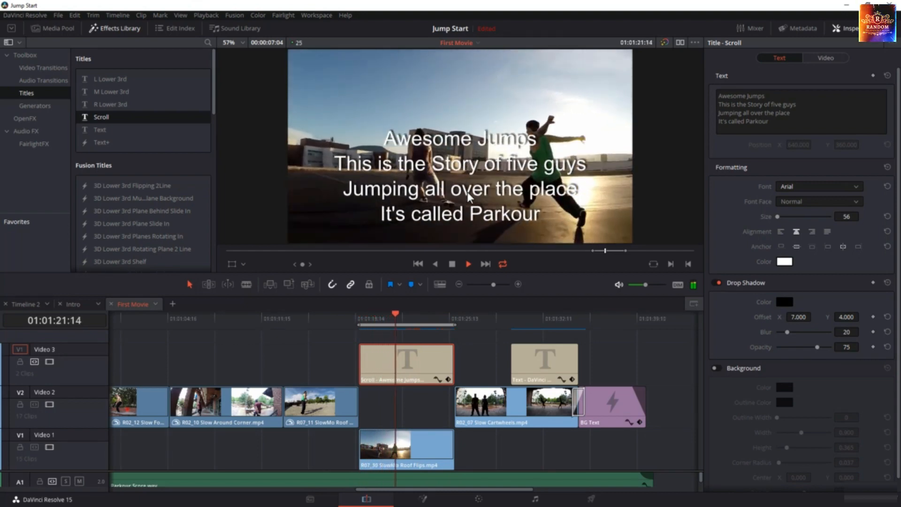
key(space)
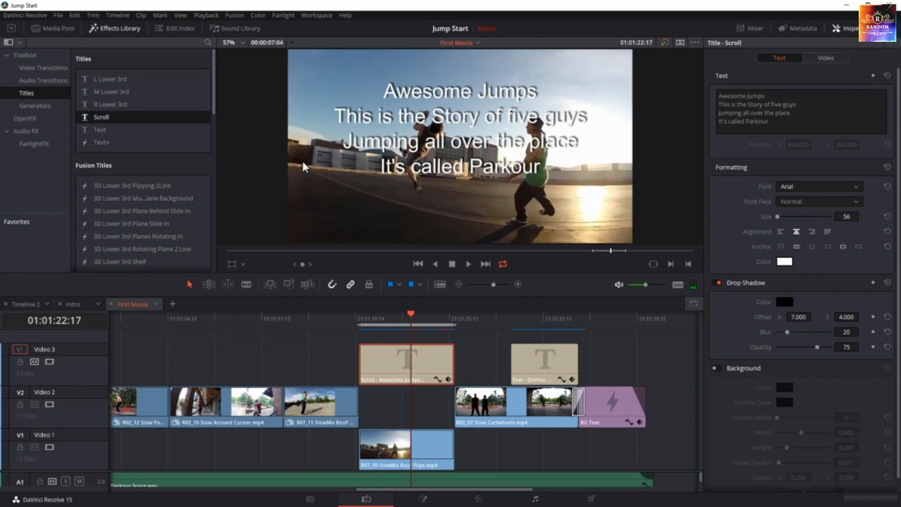
Step: Scale the title down and move it to the picture's upper right with the Transform overlay, and left-align its text
click(232, 263)
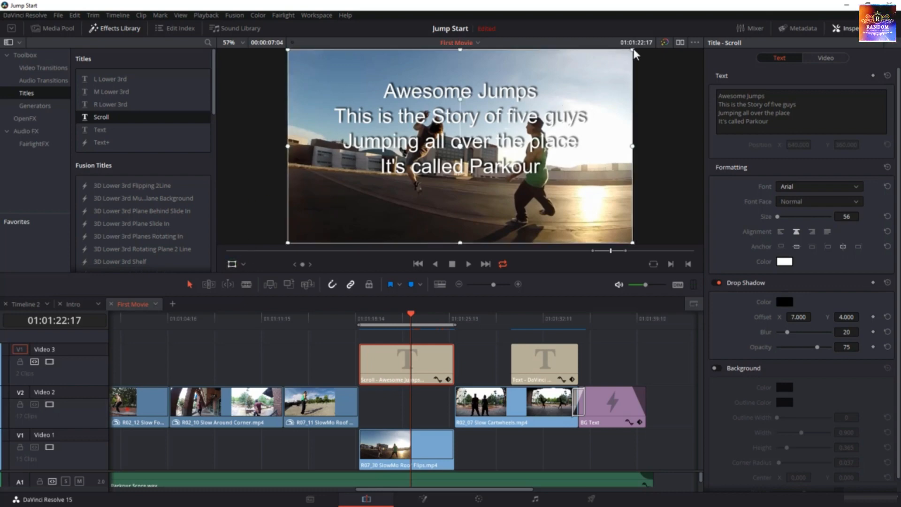
drag(633, 48, 545, 109)
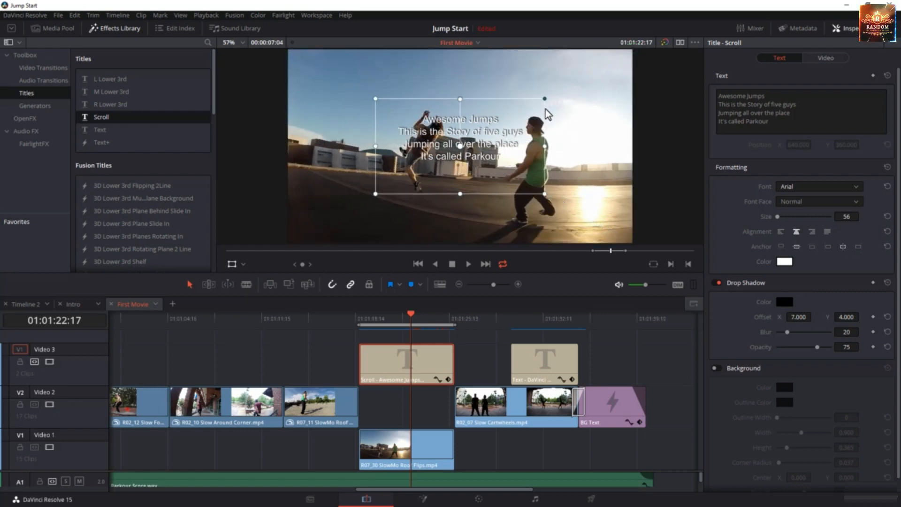
drag(497, 141, 581, 97)
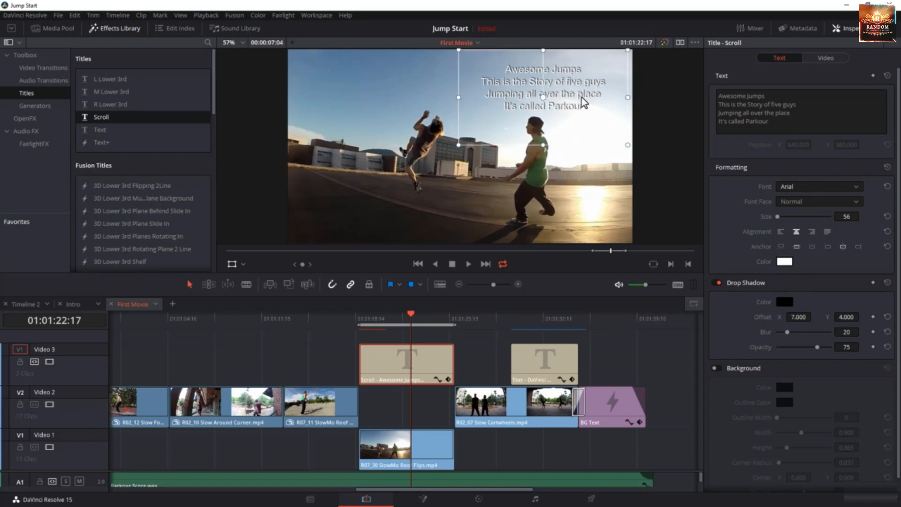
click(781, 231)
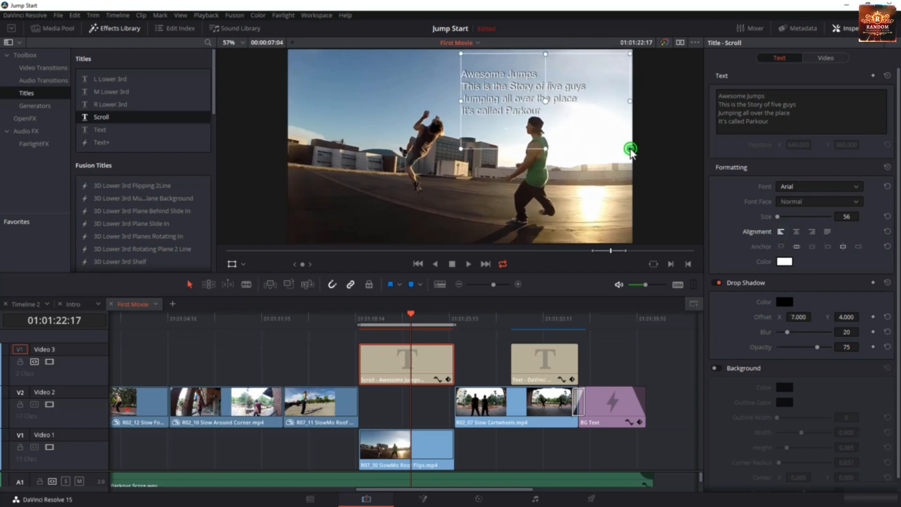
drag(629, 147, 614, 125)
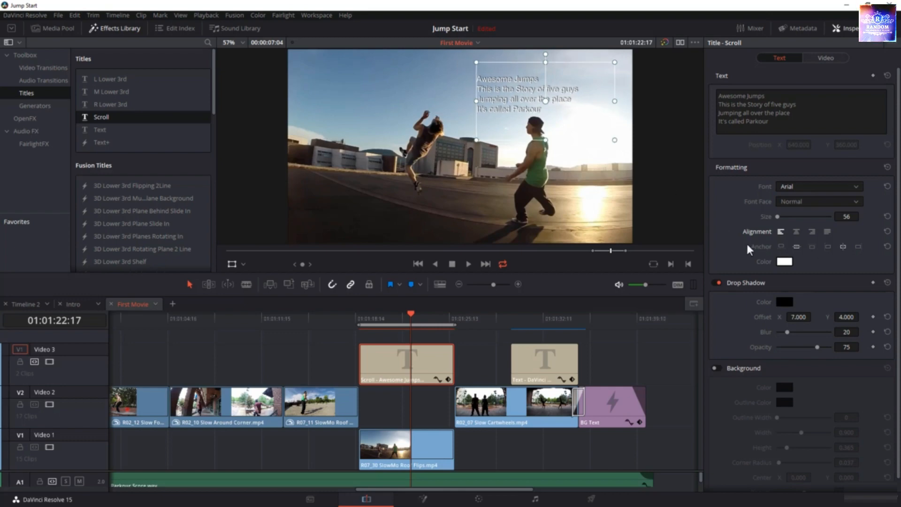
Step: Set the title's font size to 72 and play back the scroll inside its reduced frame
drag(846, 217, 868, 217)
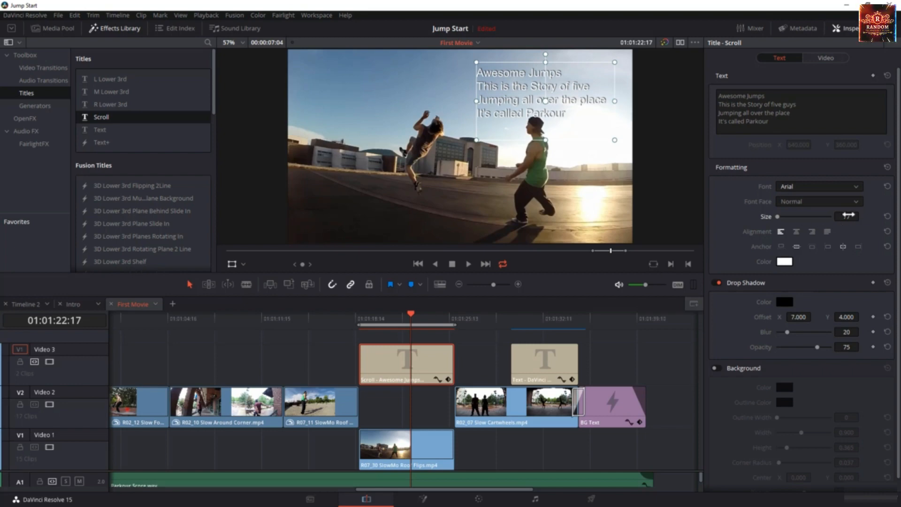
mouse_move(849, 215)
mouse_down()
mouse_move(840, 216)
mouse_move(864, 216)
mouse_up()
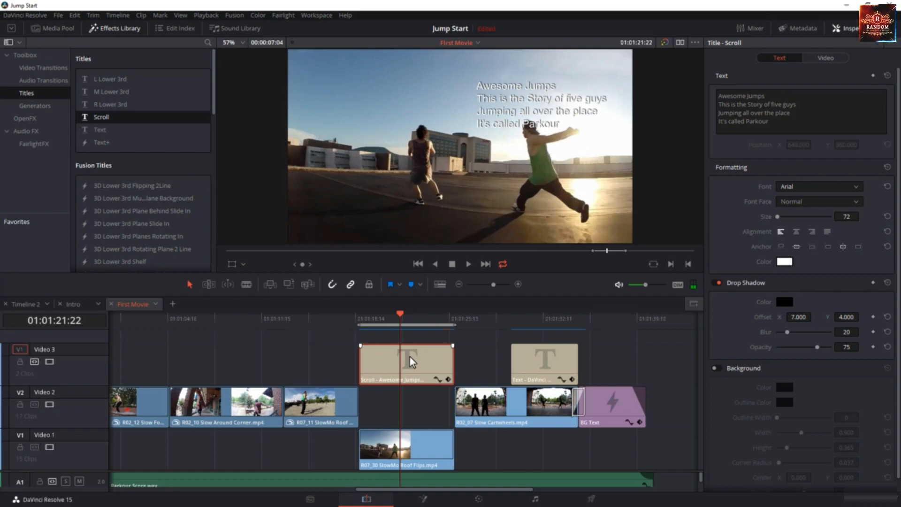
key(Up)
key(space)
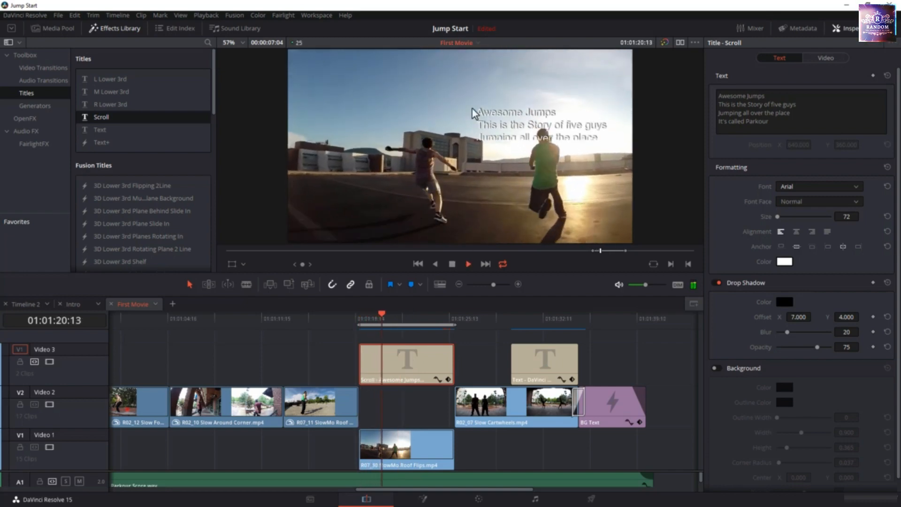
Step: With the playhead on a visible part of the scroll, shift the title's Transform frame slightly right and scale it down a little
click(397, 365)
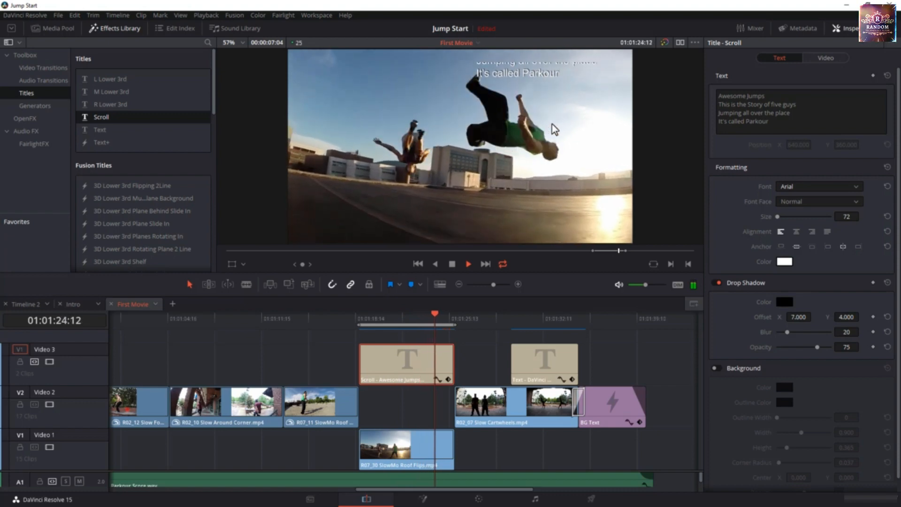
click(418, 317)
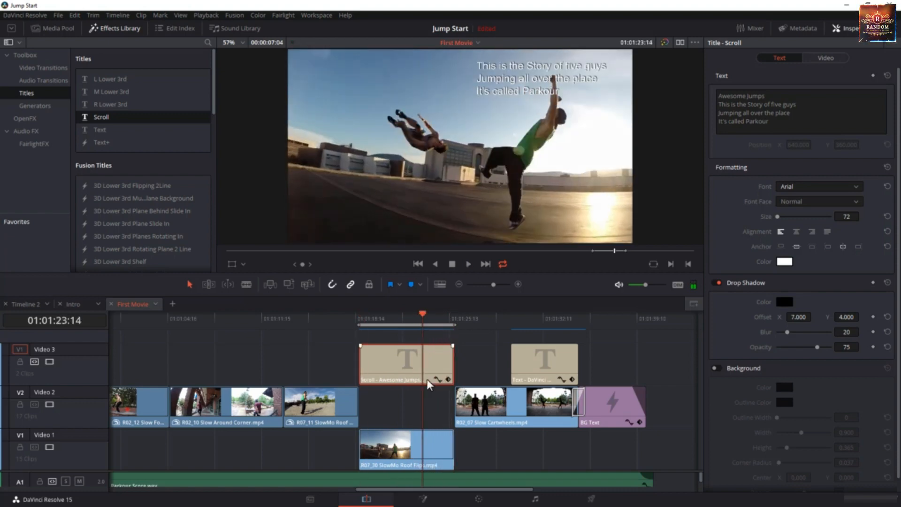
click(234, 261)
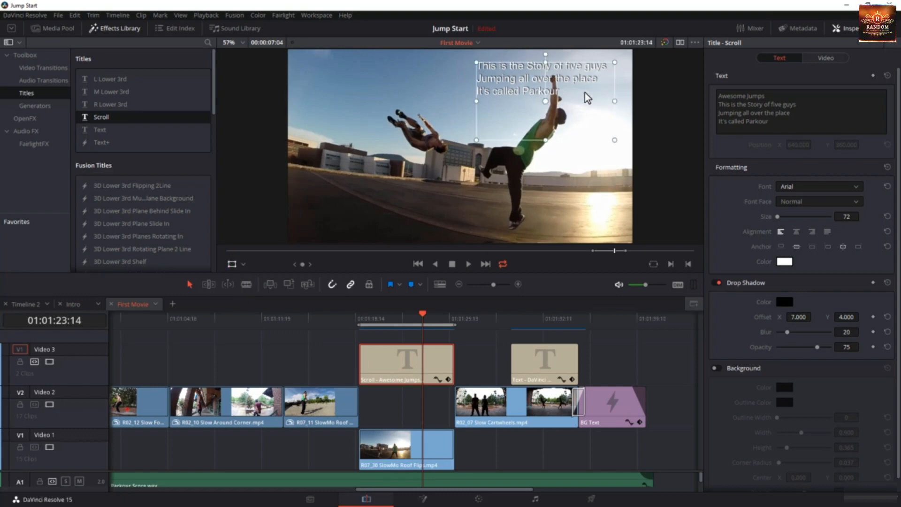
drag(573, 80, 586, 80)
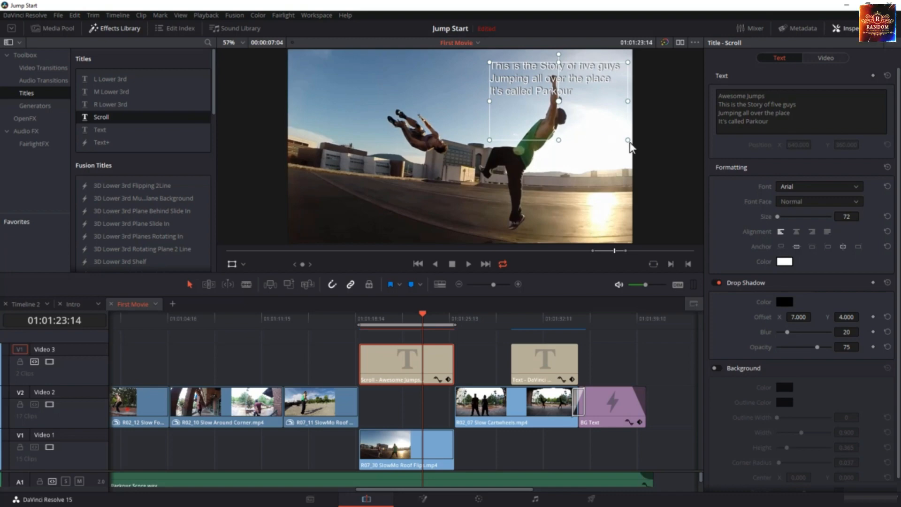
drag(628, 140, 620, 124)
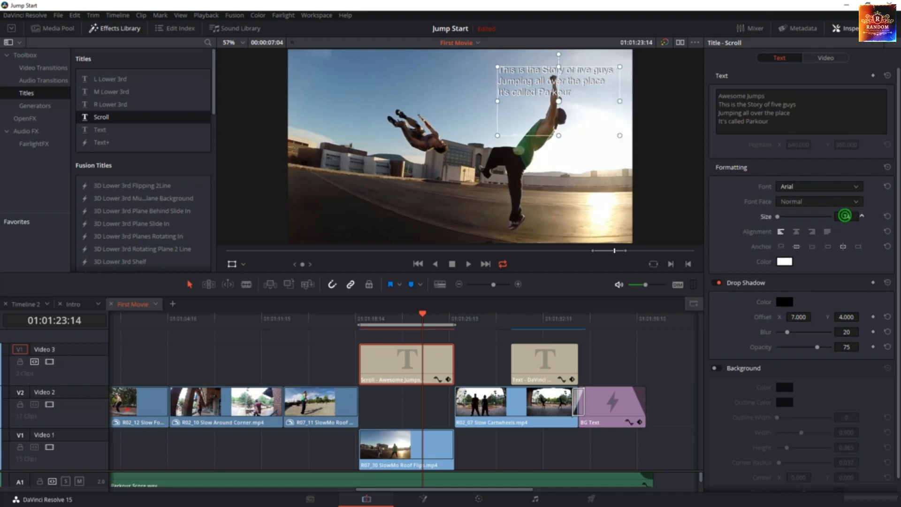
Step: Set the scrolling title's font size to 70 and center its text
drag(844, 216, 861, 216)
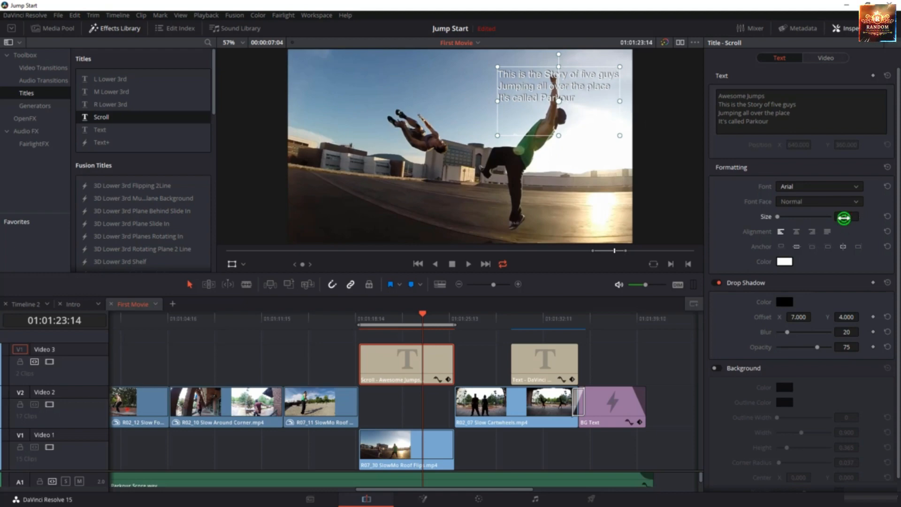
drag(842, 217, 837, 219)
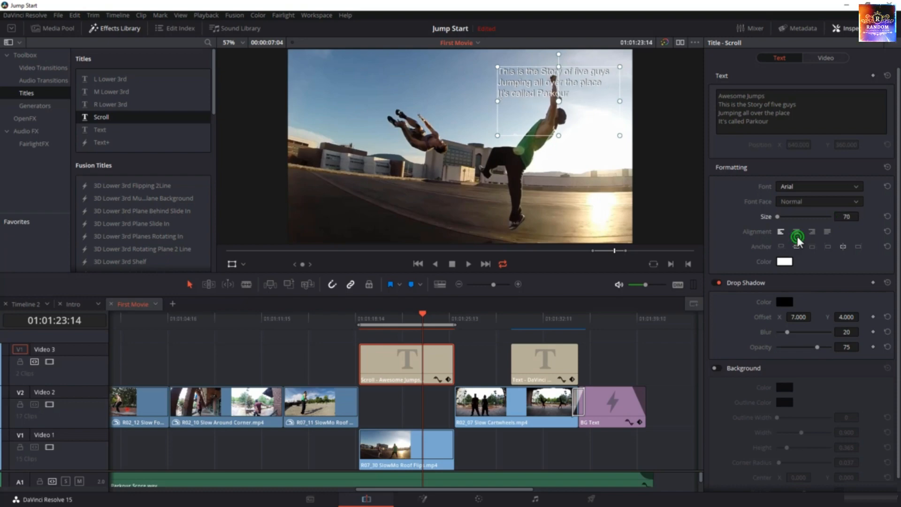
click(796, 232)
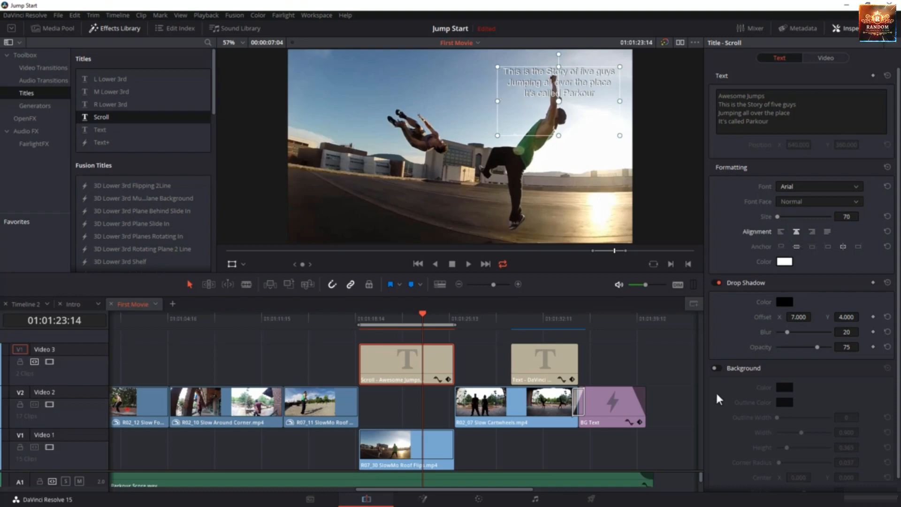
Step: Turn on the title's background with width 1.000 and height 1.000 and hide the Transform overlay
click(717, 367)
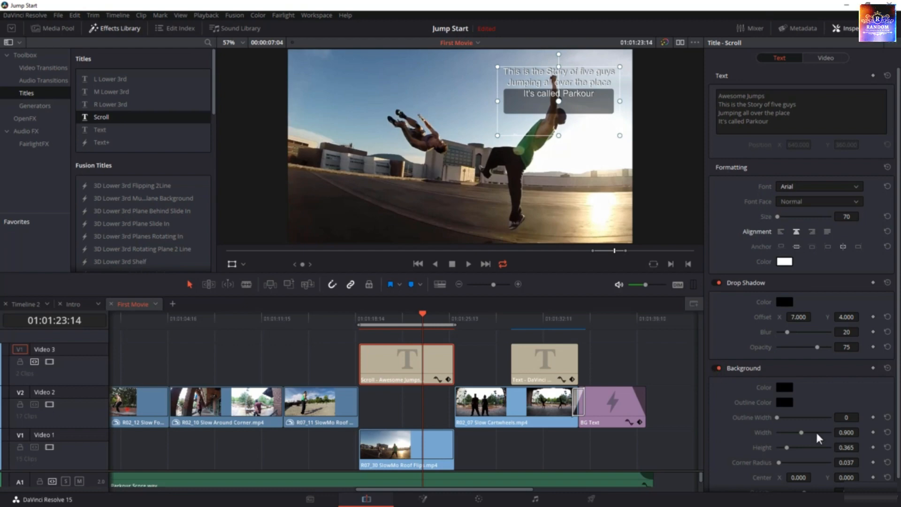
scroll(813, 408, down, 1)
double_click(846, 417)
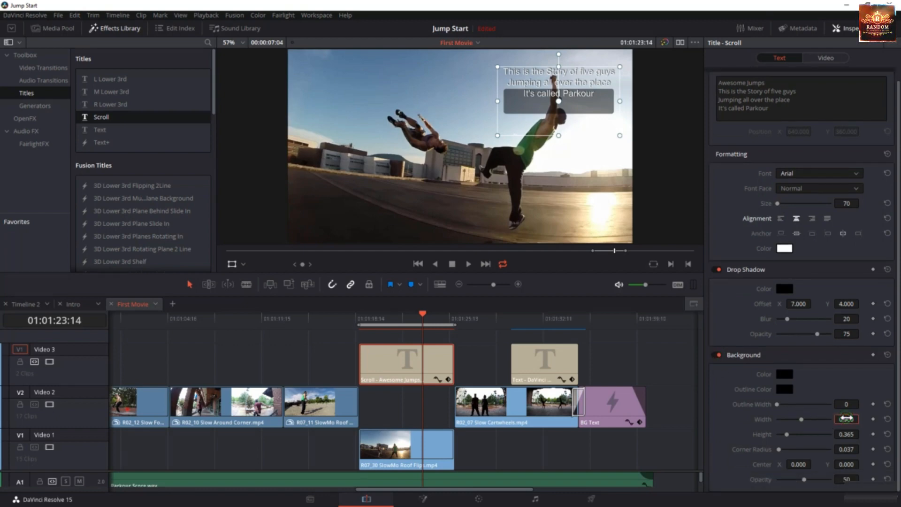
text(1)
double_click(845, 433)
text(1)
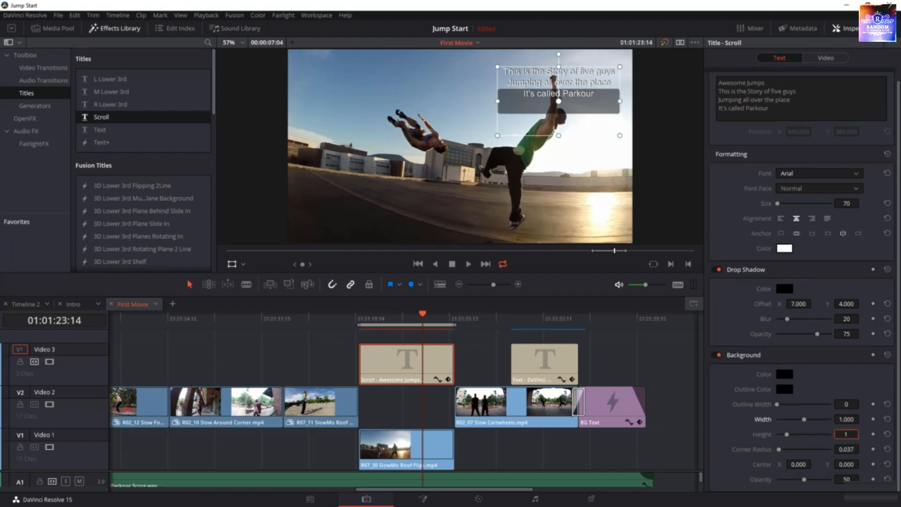
key(Return)
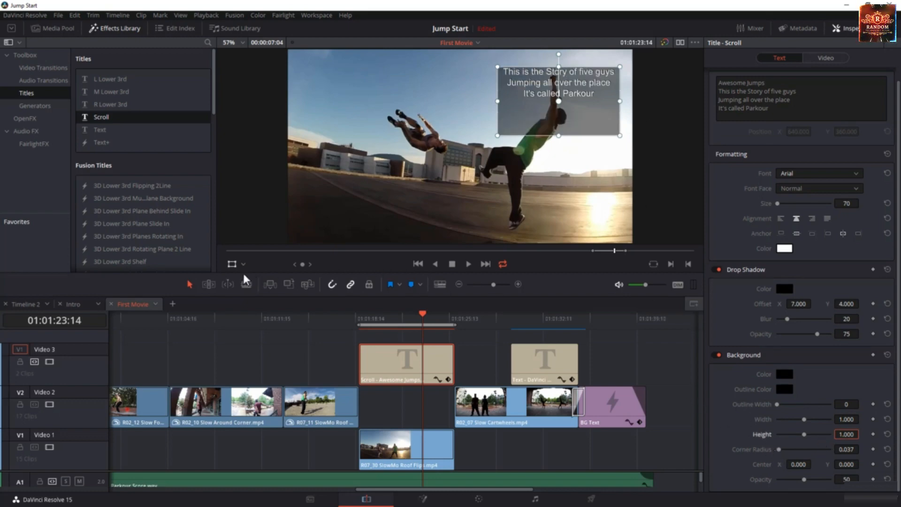
click(232, 263)
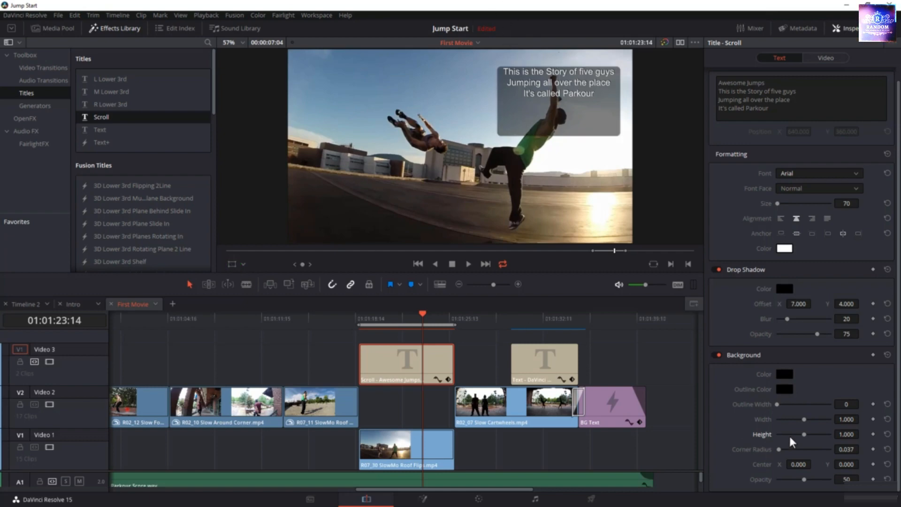
Step: Set the title background's corner radius to 0.035 and play back the scroll clip
drag(779, 451, 766, 452)
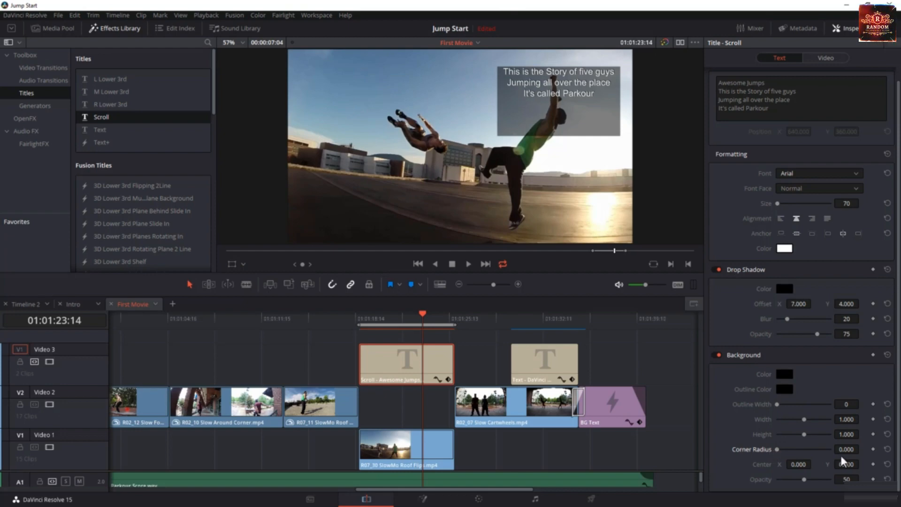
drag(777, 451, 777, 450)
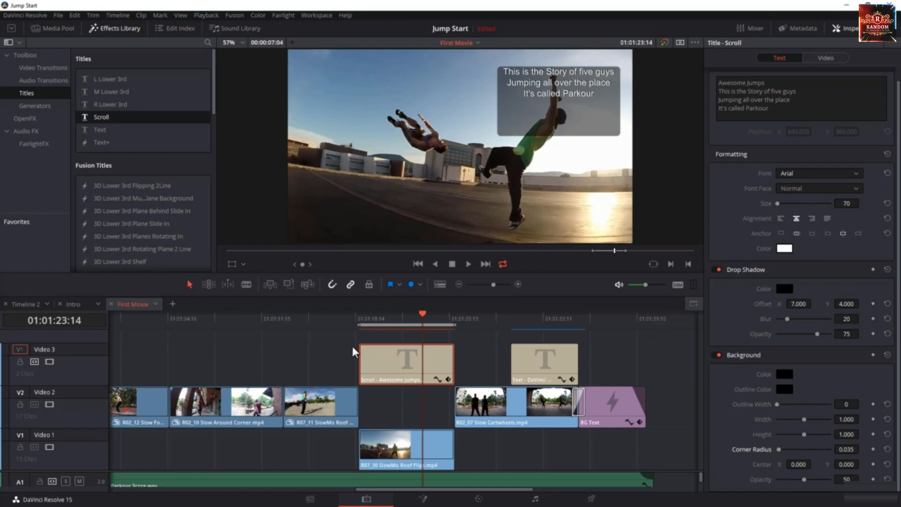
click(382, 368)
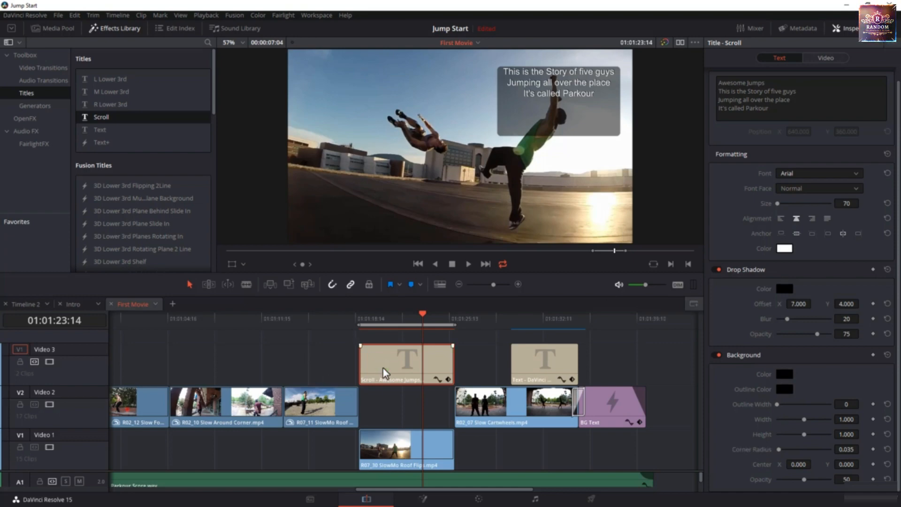
key(alt+/)
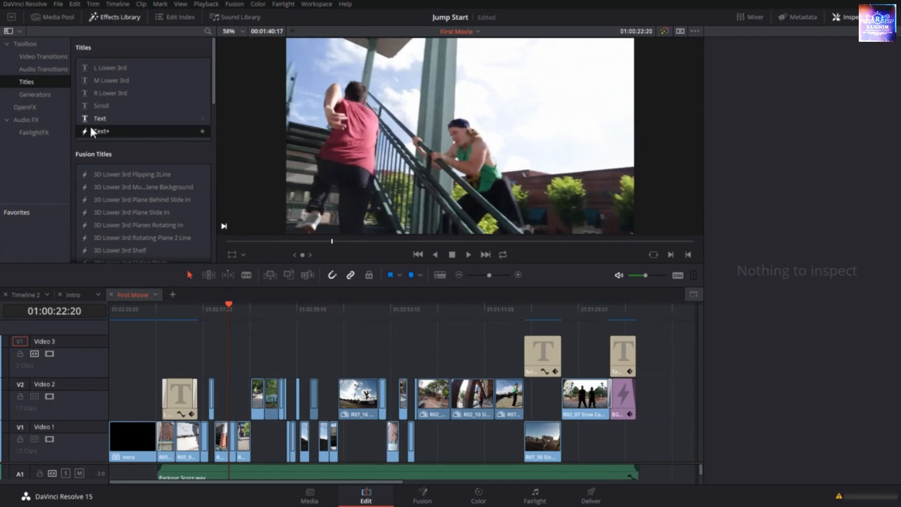
Step: Add a Text+ title on Video 3 above the stair-railing shot at the playhead and select it
scroll(89, 179, down, 10)
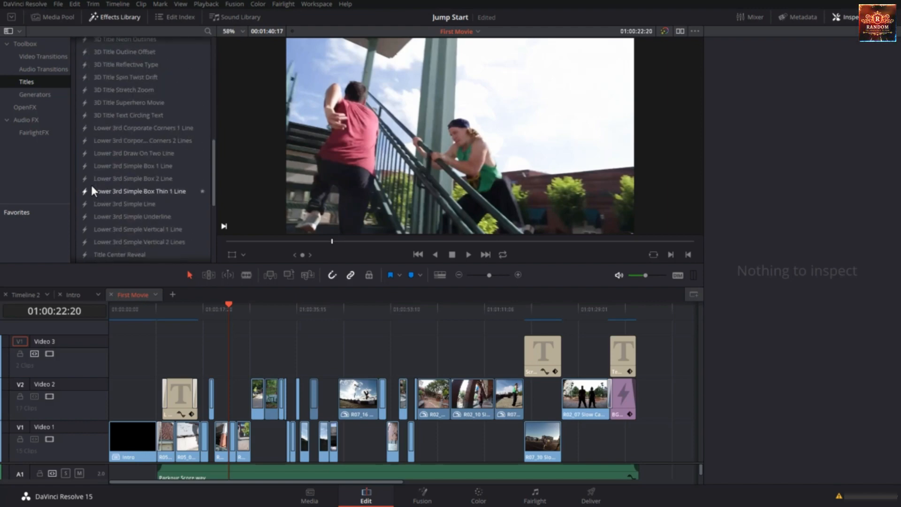
scroll(91, 184, up, 10)
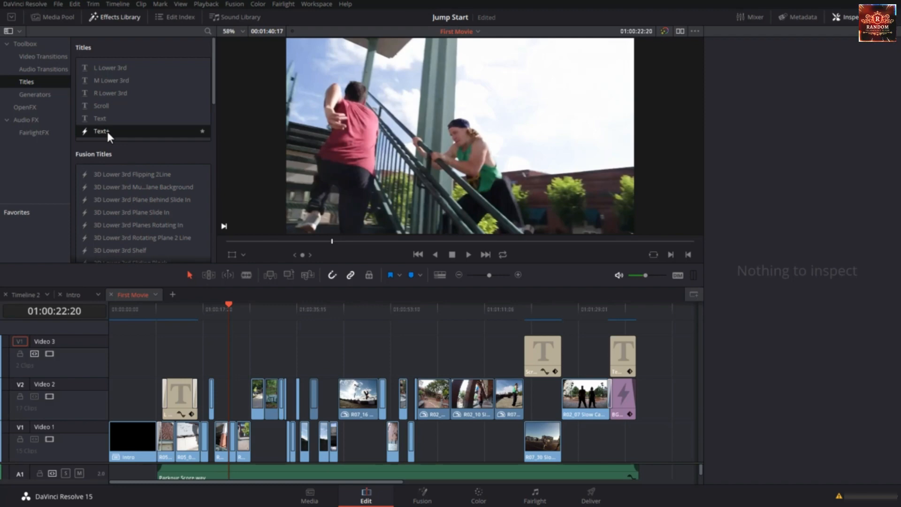
drag(107, 132, 216, 354)
click(221, 358)
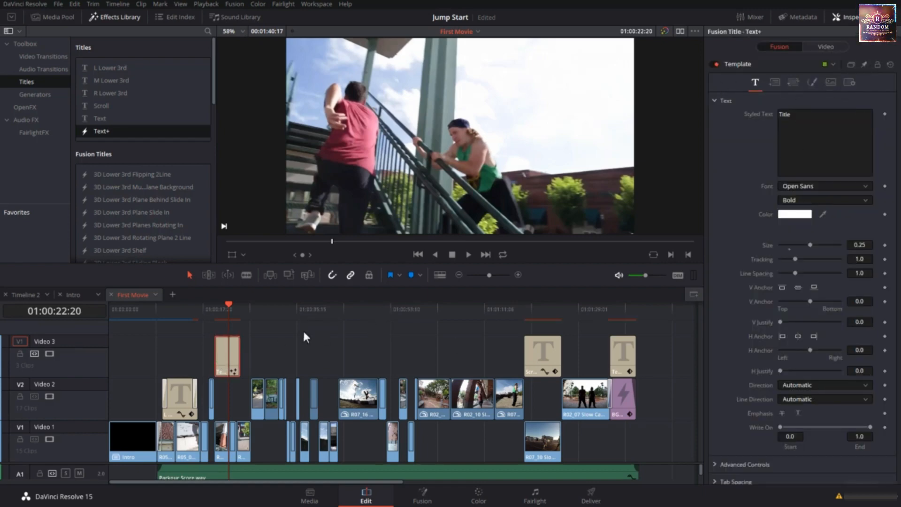
Step: Examine the Text+ title's node composition and the clip thumbnails on the Fusion page, and return to the Edit page
click(421, 500)
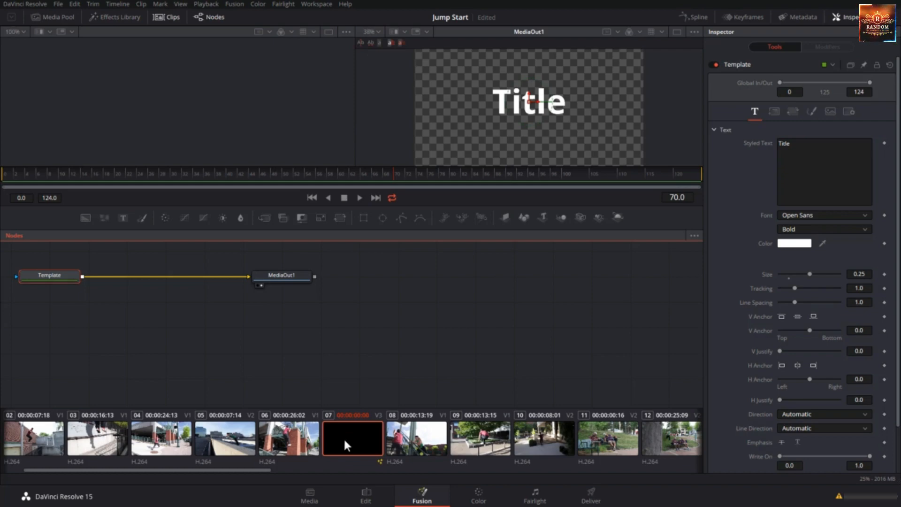
scroll(530, 429, down, 10)
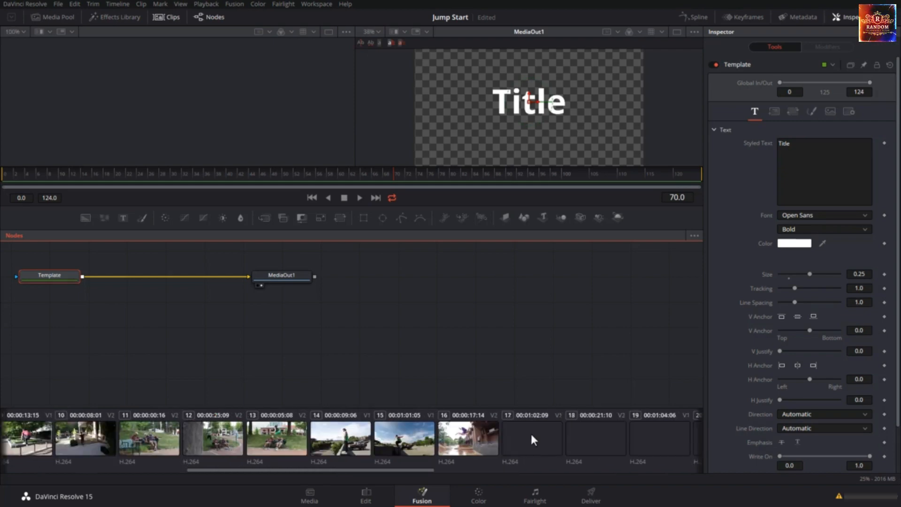
scroll(530, 433, up, 12)
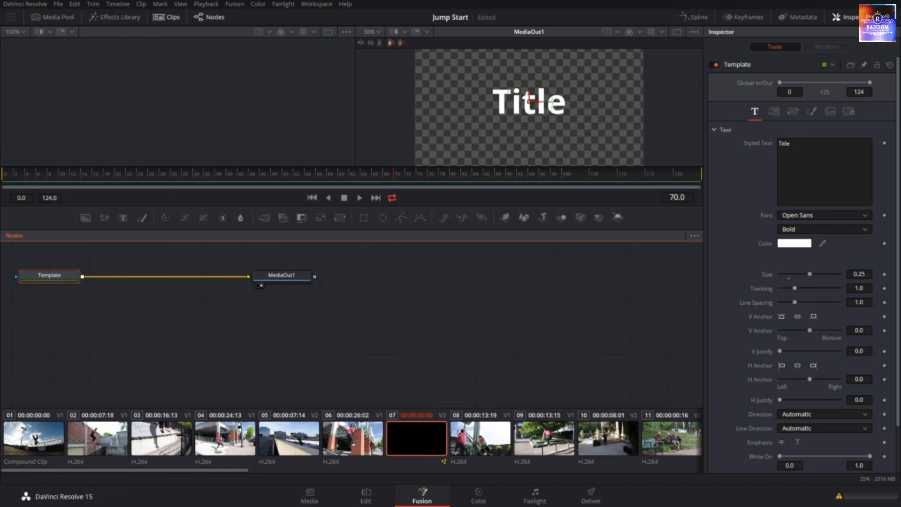
click(373, 501)
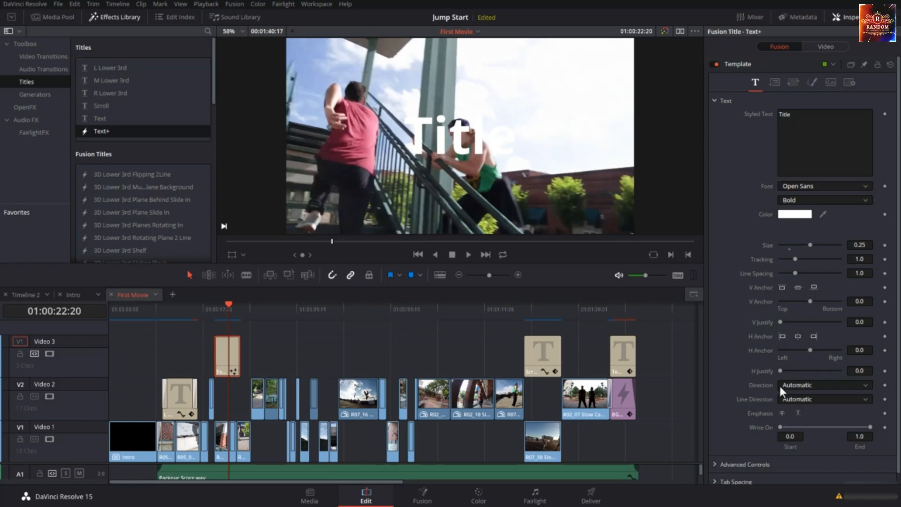
Step: Review the Text+ title's layout types, rotation controls and the Transform choices for characters, words and lines
click(771, 84)
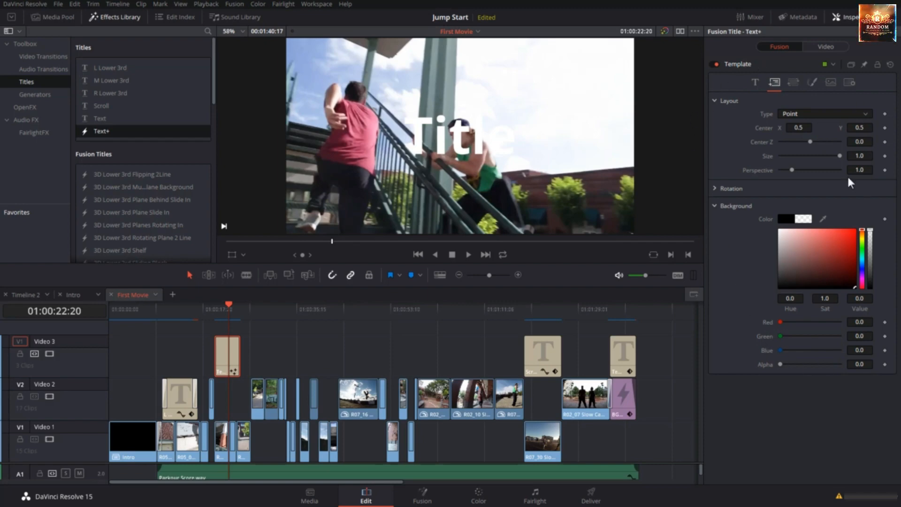
click(804, 117)
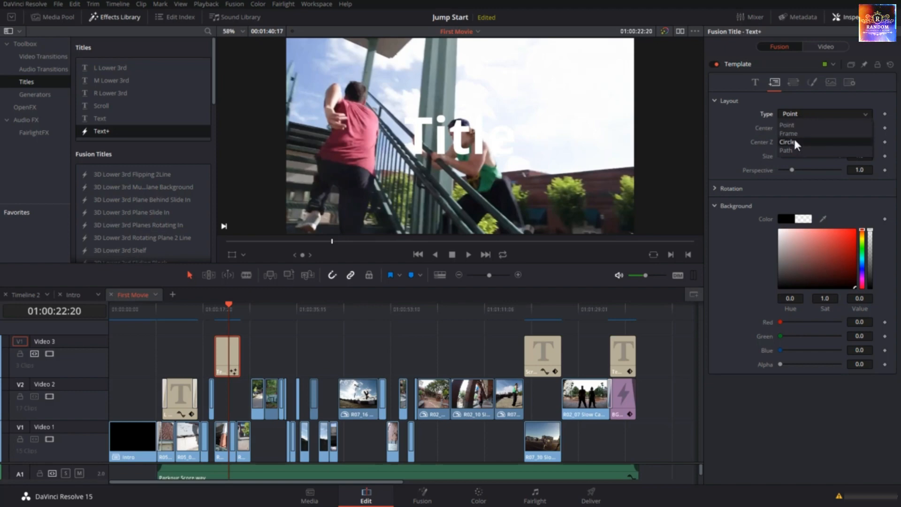
click(715, 189)
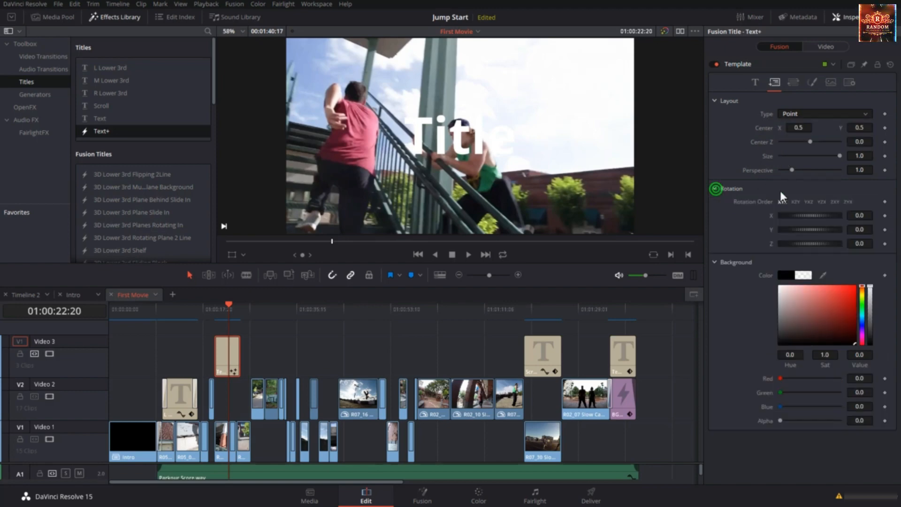
click(783, 114)
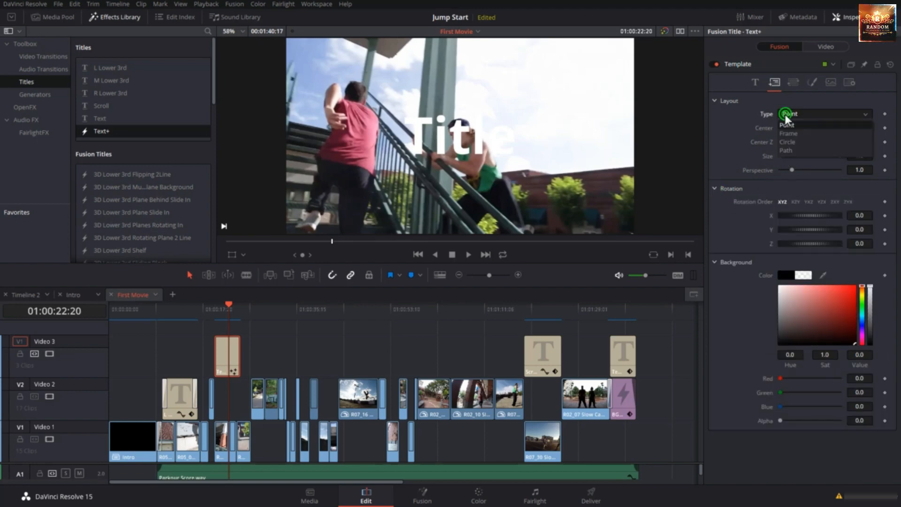
click(794, 81)
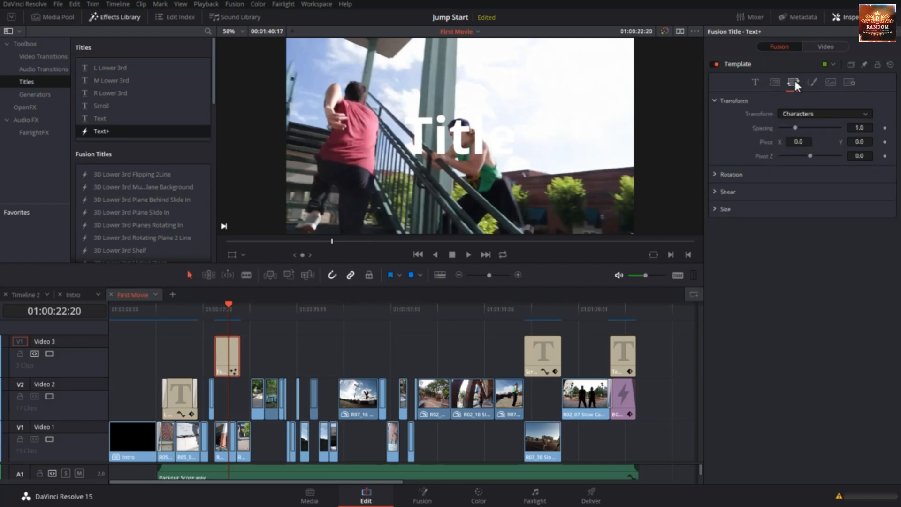
click(803, 114)
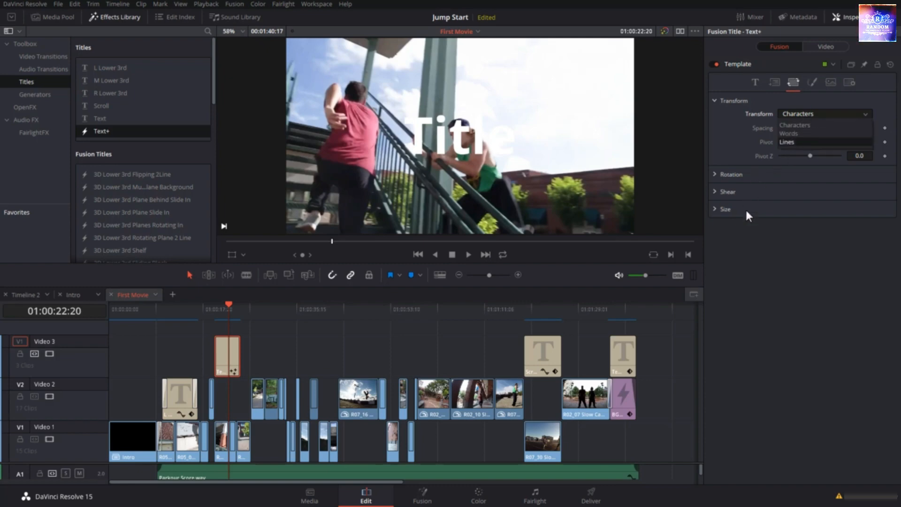
Step: Review the Text+ title's shading properties with their blending and fill type options, its image settings and its mask and script settings
click(810, 84)
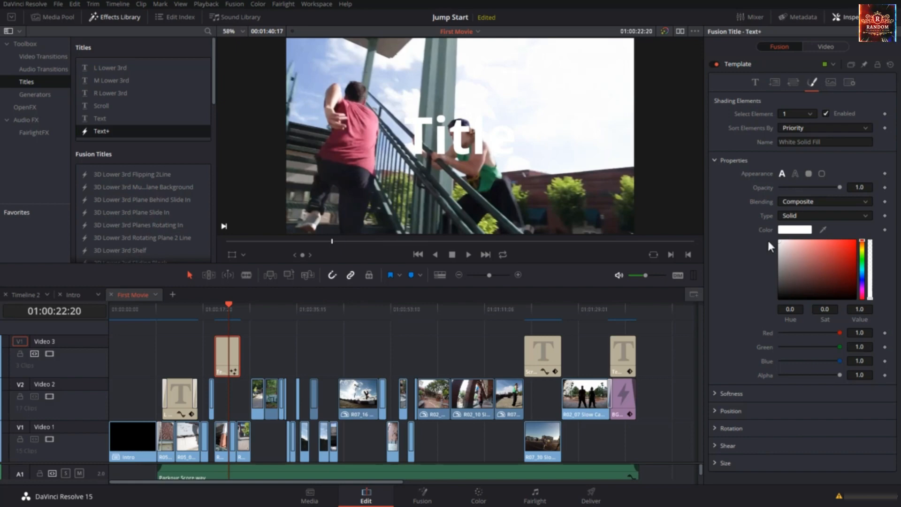
click(798, 201)
click(749, 240)
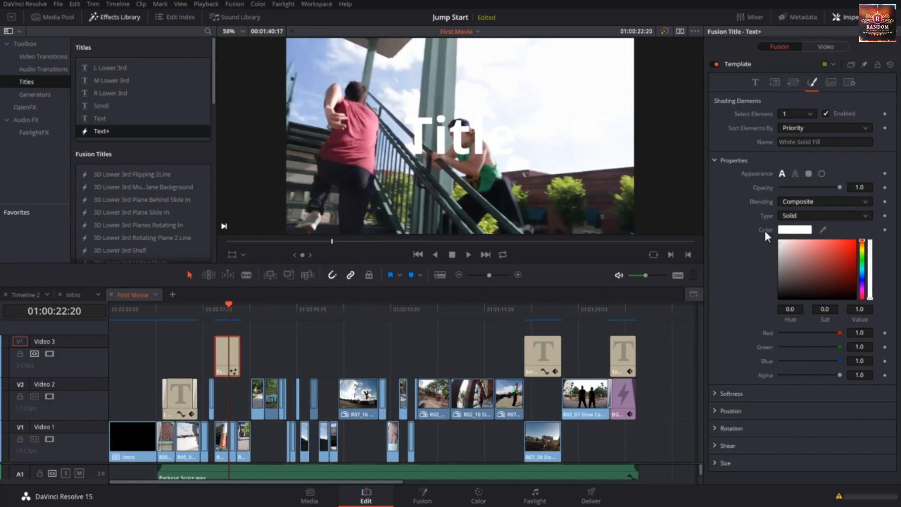
click(794, 216)
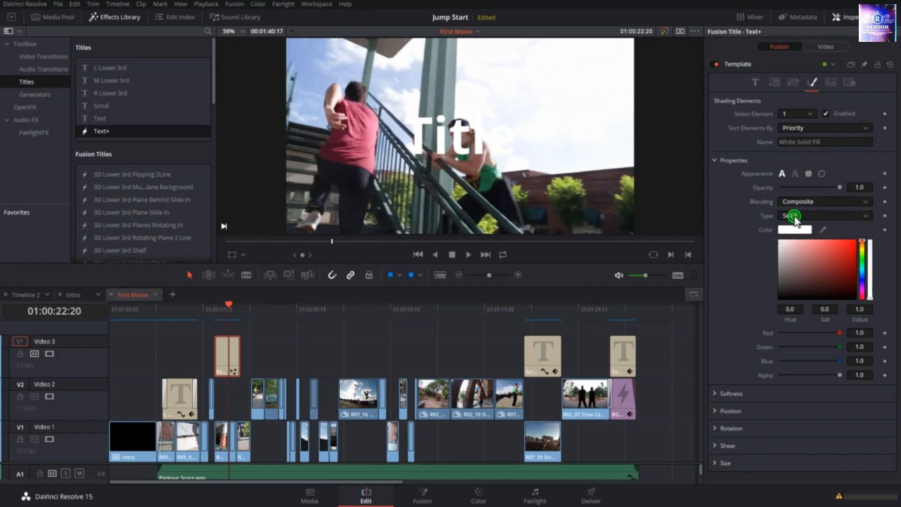
click(829, 82)
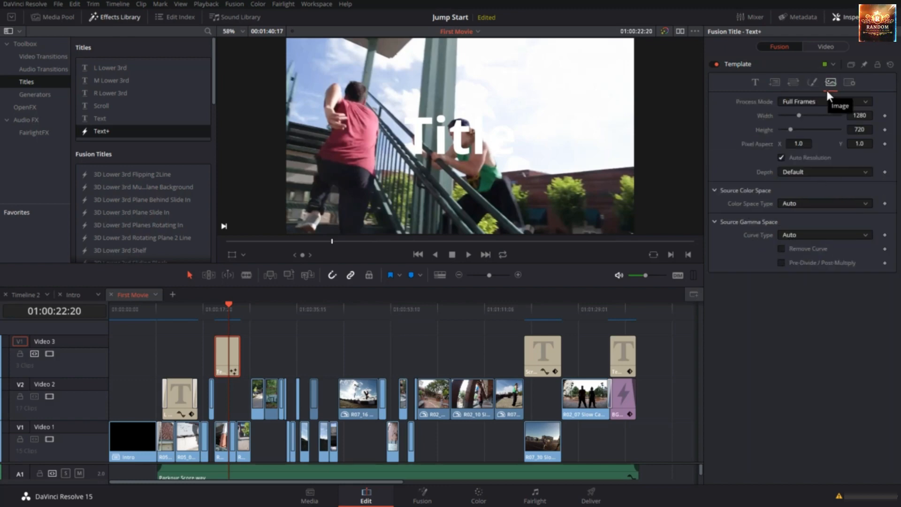
click(850, 83)
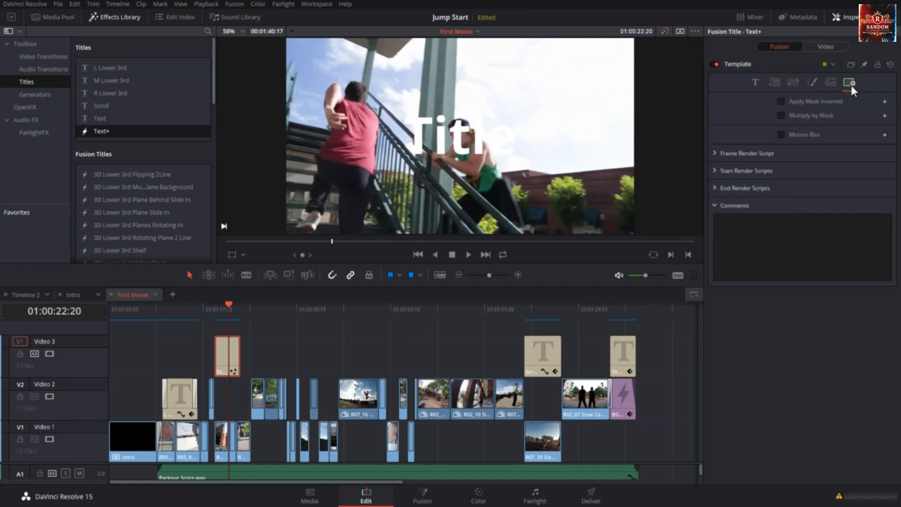
Step: Turn on motion blur for the Text+ title to view its options, and turn it off again
click(781, 135)
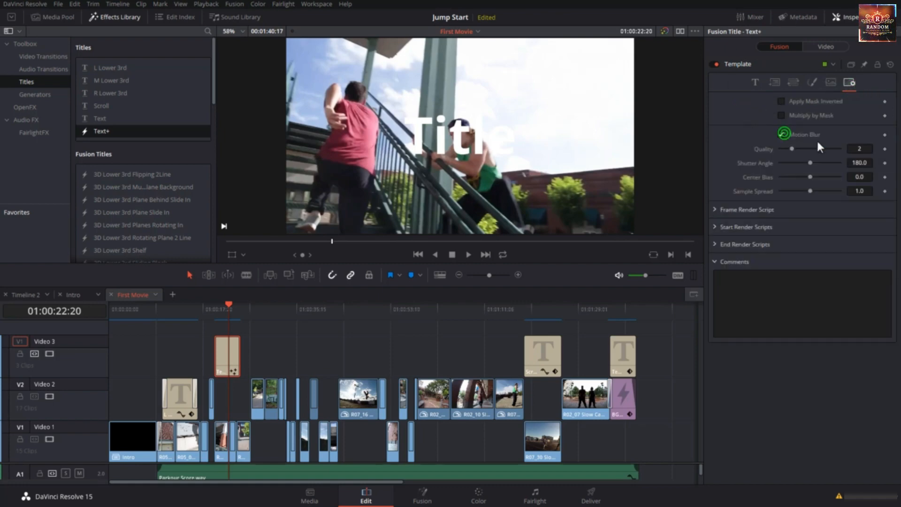
click(781, 134)
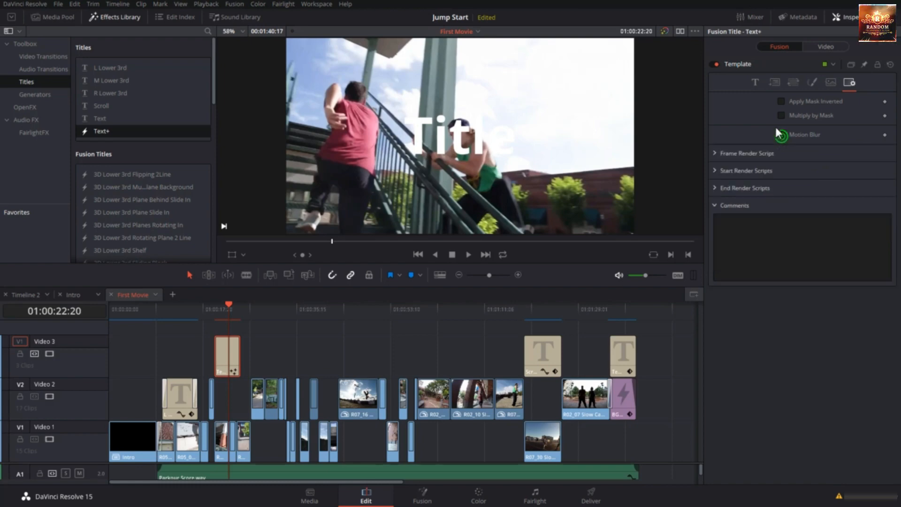
Step: Try the Frame layout type on the Text+ title, compare its text and layout settings, and return the type to Point
click(755, 83)
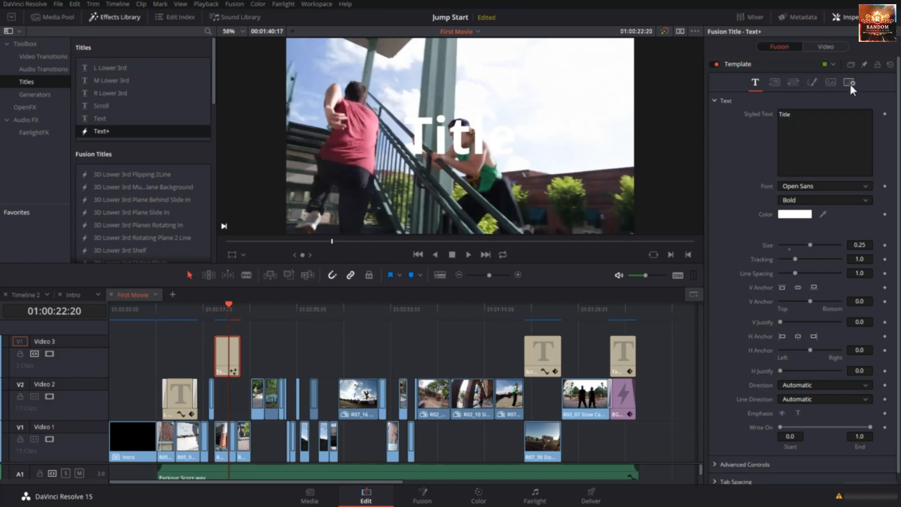
click(773, 85)
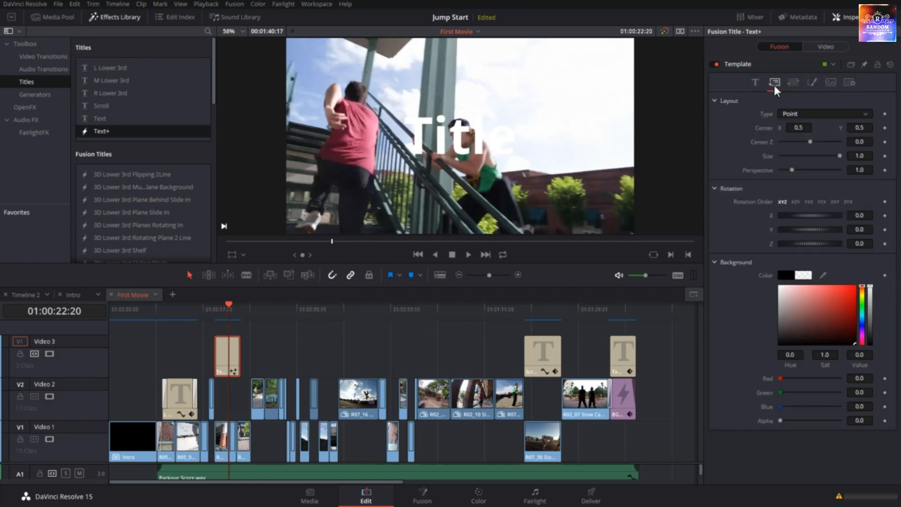
click(801, 113)
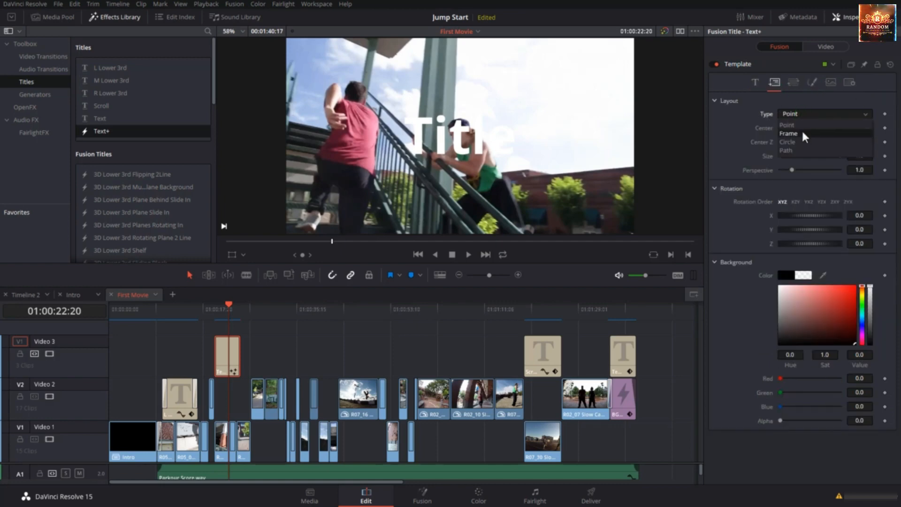
click(801, 133)
click(756, 83)
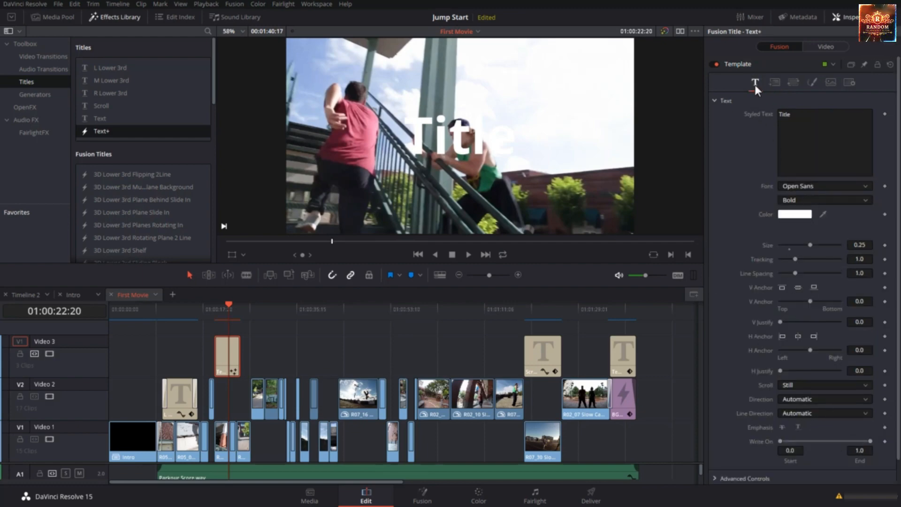
click(778, 83)
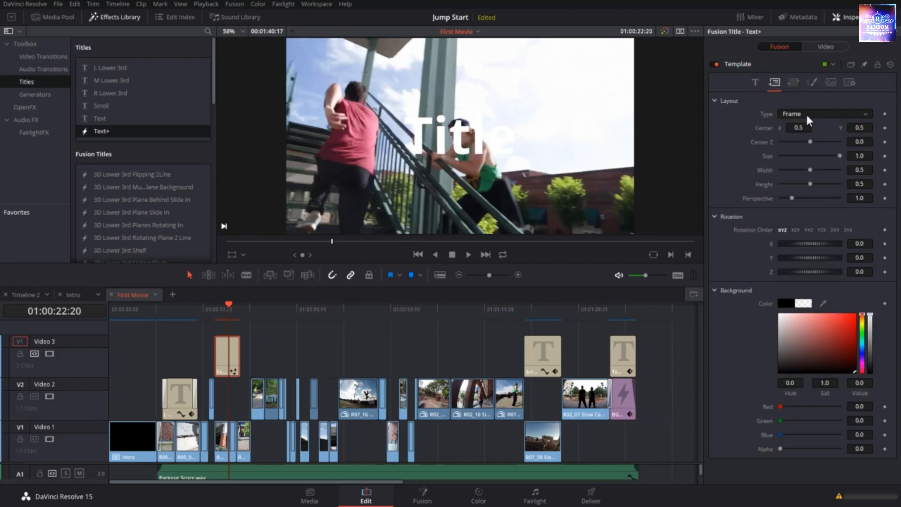
click(806, 114)
click(804, 124)
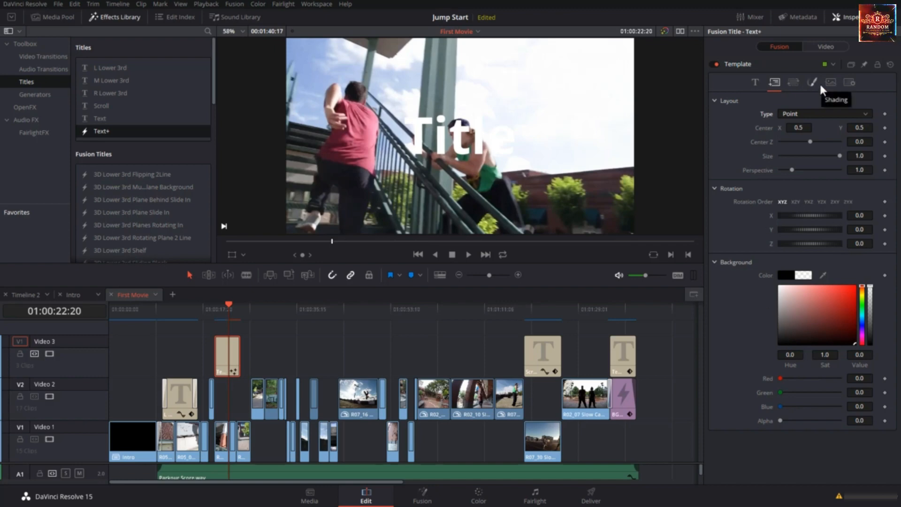
Step: Enter the Text+ title's four lines: "Awesome Jumps", "This is the Story of five guys", "Jumping all over the place", "It's called Parkour"
click(758, 82)
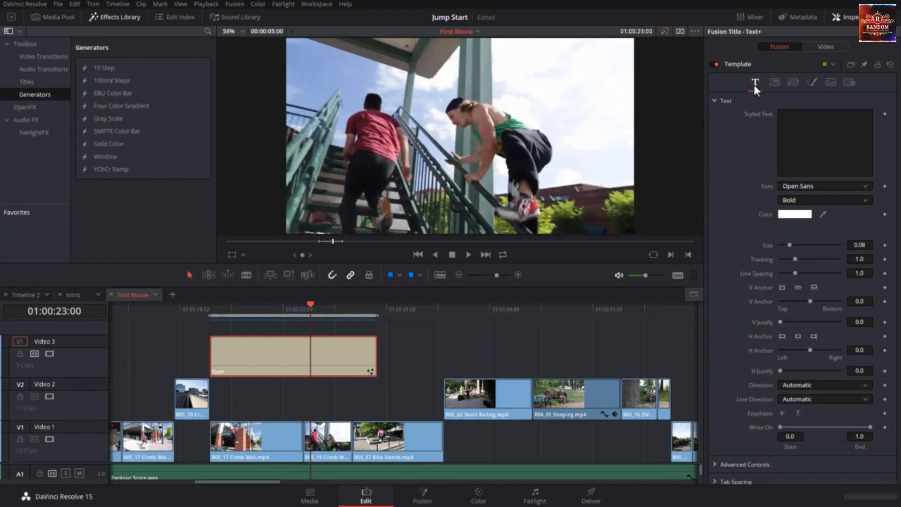
click(806, 120)
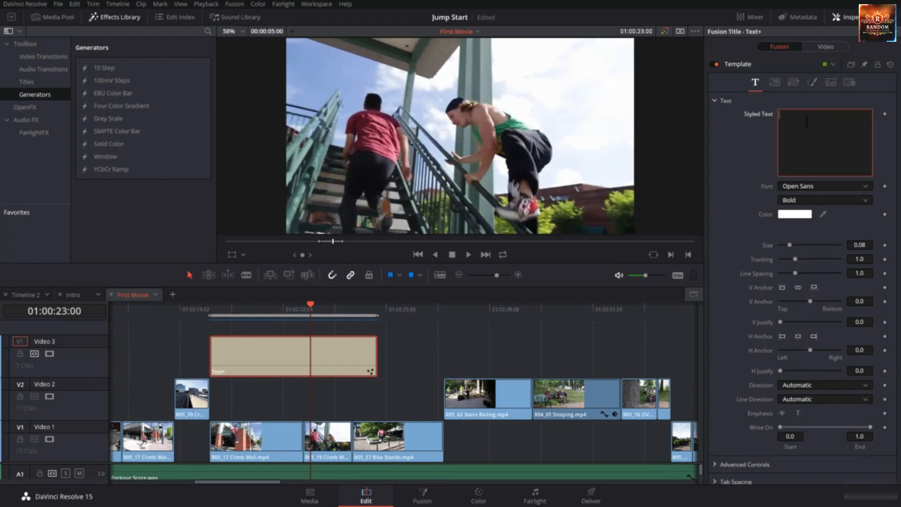
text(Awesome Jumps This is the Story of five guys Jumping all over the place It's called Parkour)
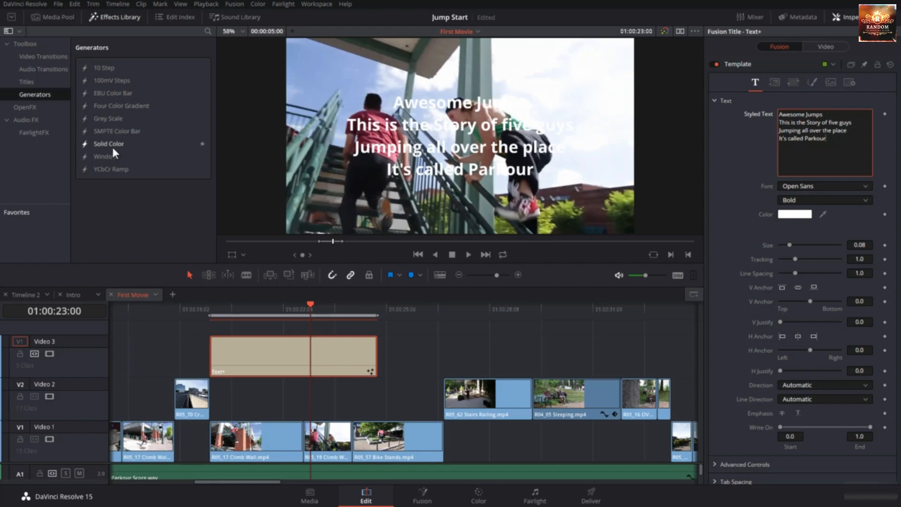
Step: Add a Solid Color generator on Video 2 beneath the Text+ title and set its color to dark teal #004331
drag(111, 145, 214, 388)
click(267, 393)
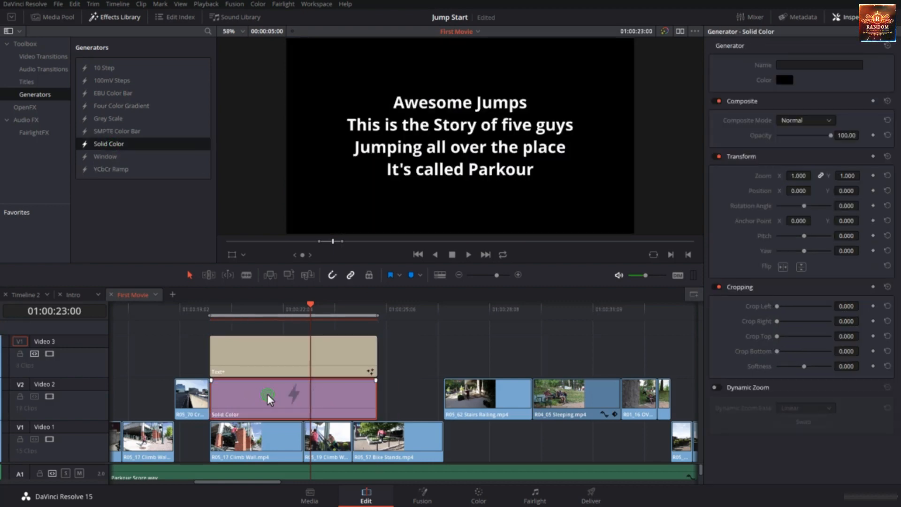
click(782, 79)
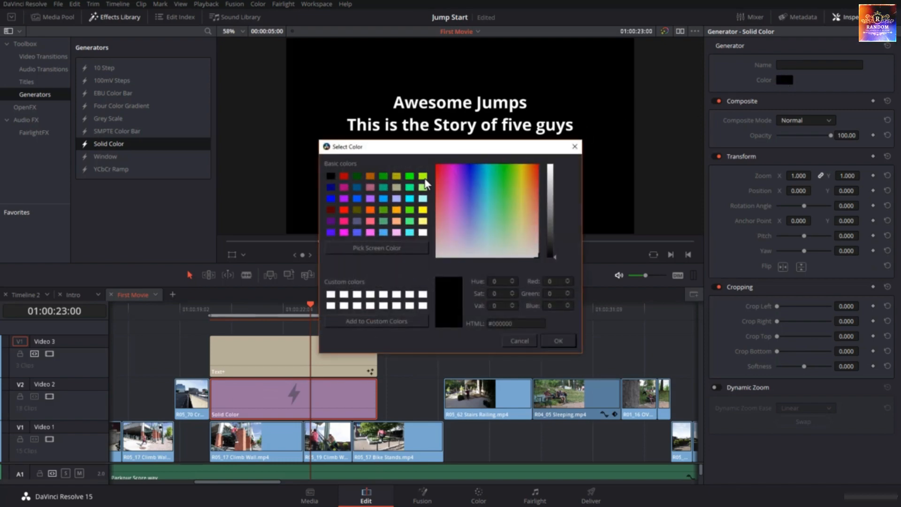
click(382, 189)
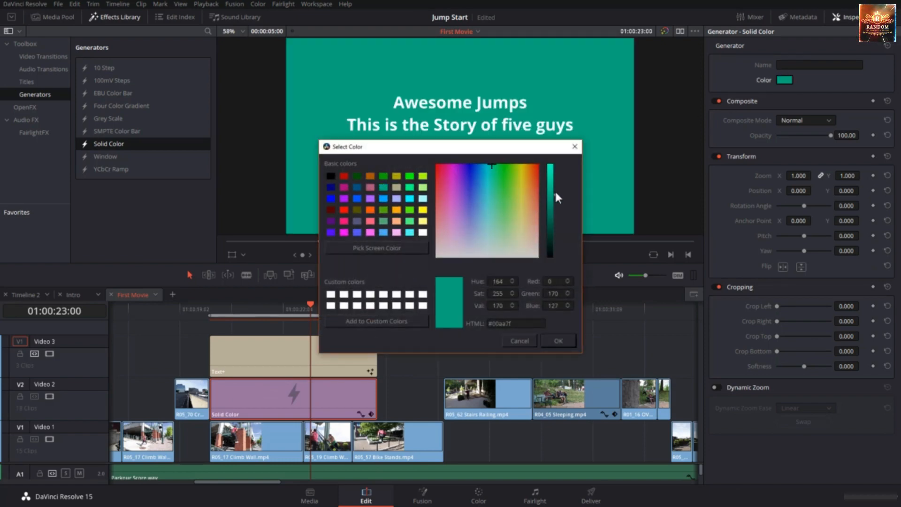
drag(551, 195, 557, 232)
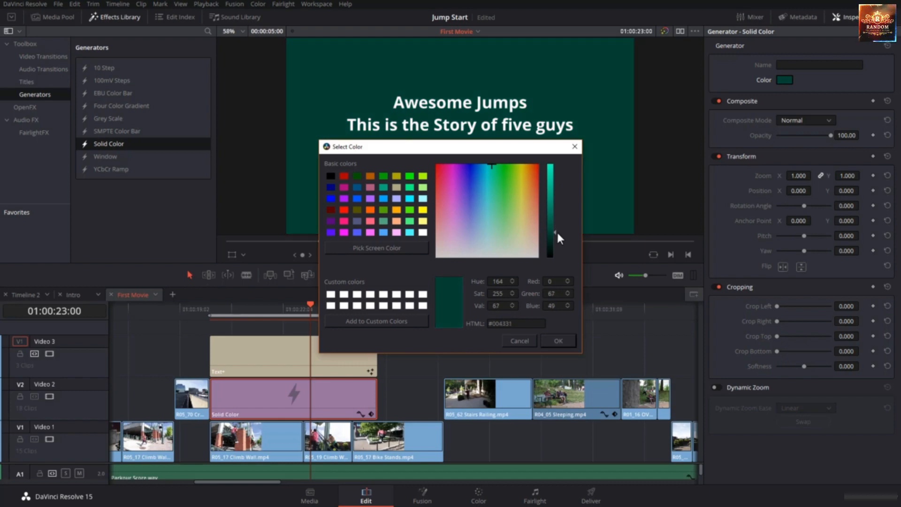
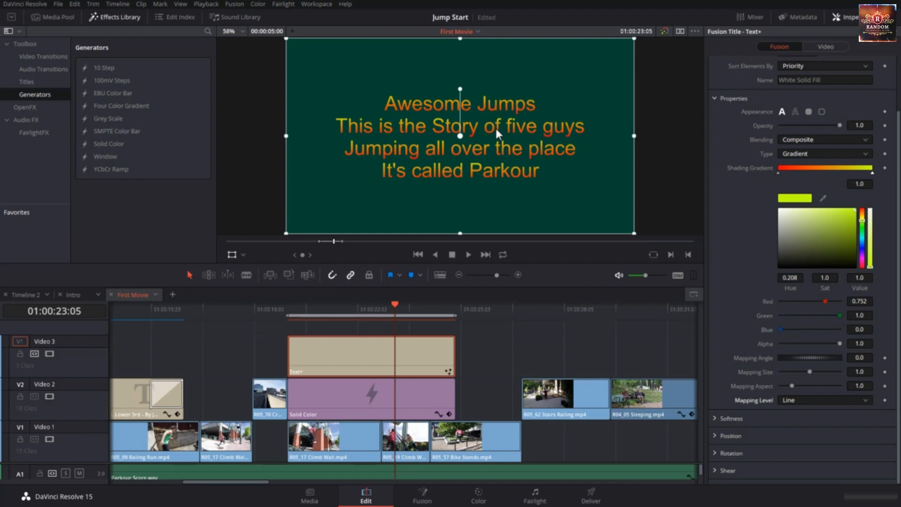
Step: Set the mapping level of the title's gradient fill to Word
click(809, 397)
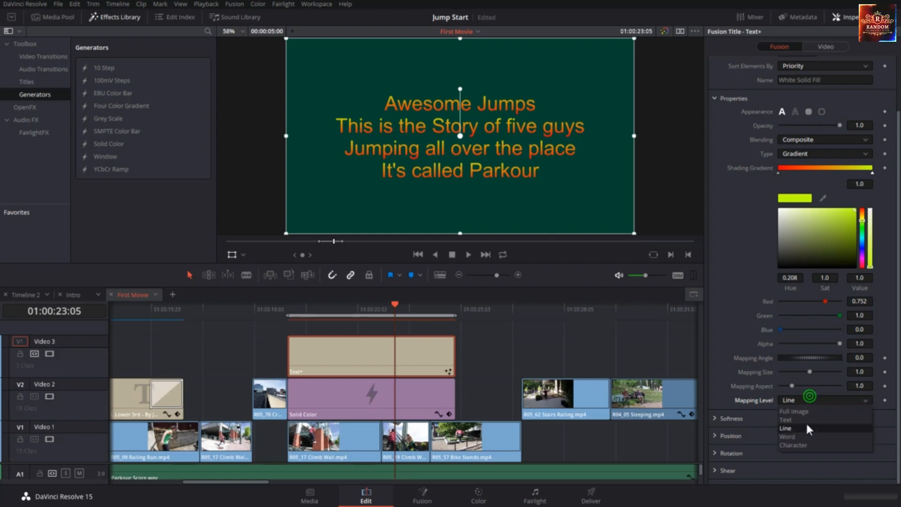
click(798, 436)
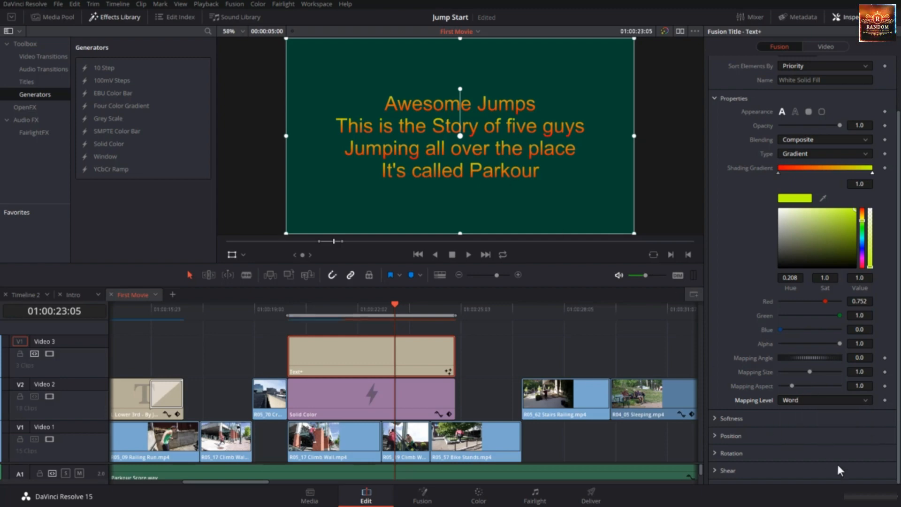
click(798, 400)
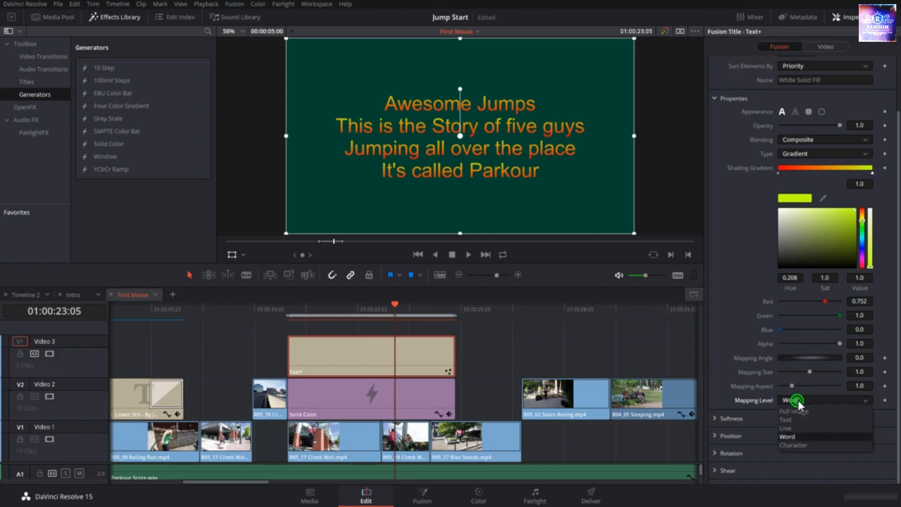
click(798, 436)
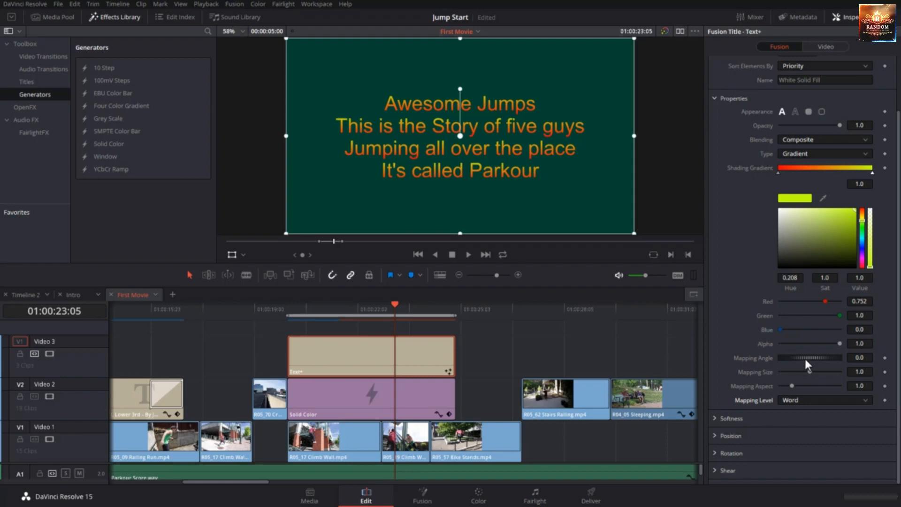
Step: Try gradient mapping angles of 99.1 and -57.4 on the title text, and reset the angle to 0.0
drag(806, 358, 823, 356)
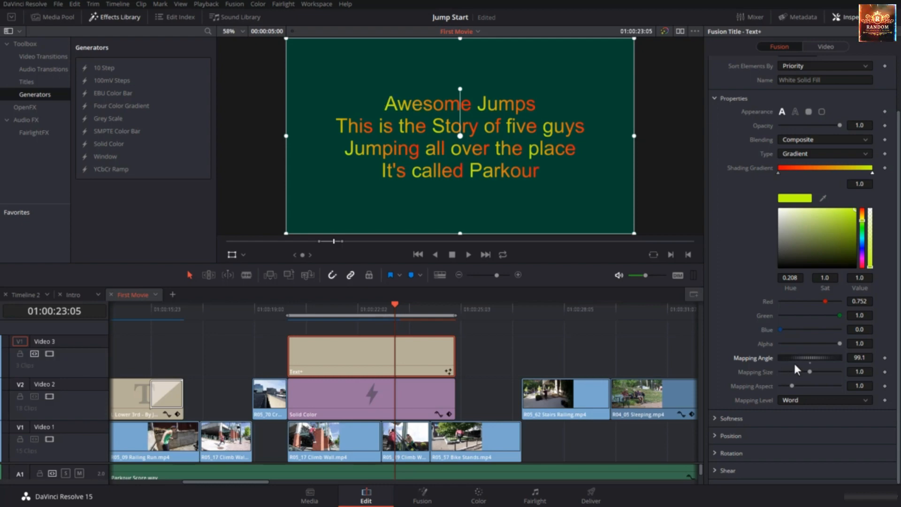
drag(803, 360, 774, 364)
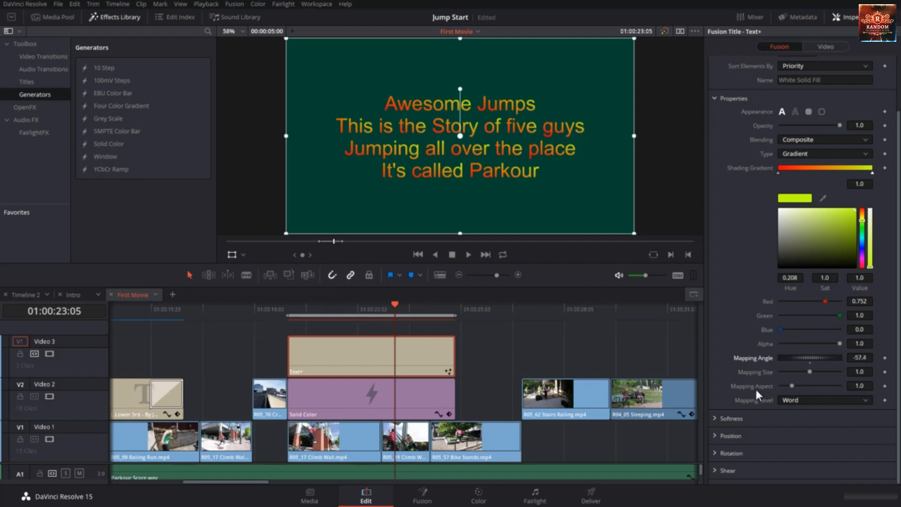
double_click(809, 359)
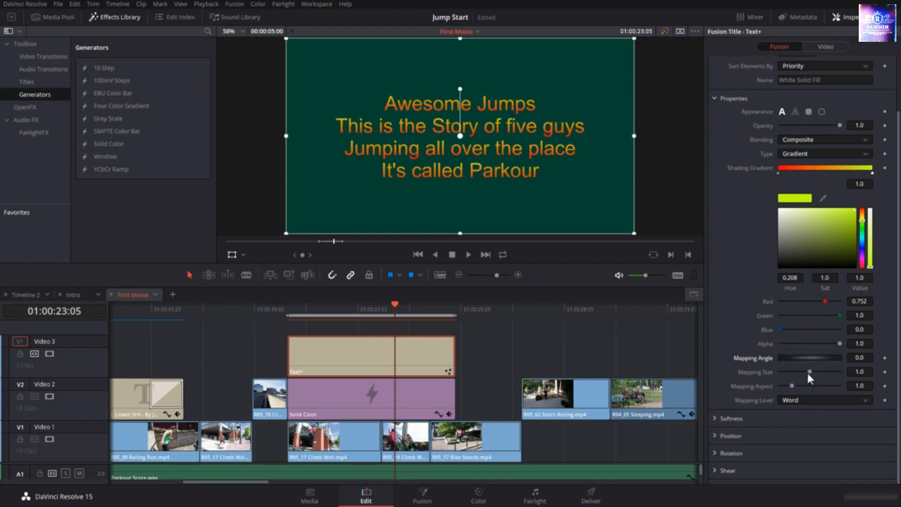
Step: Try the gradient's mapping size and mapping aspect at 0.00001, and reset each to 1.0
drag(809, 372, 774, 374)
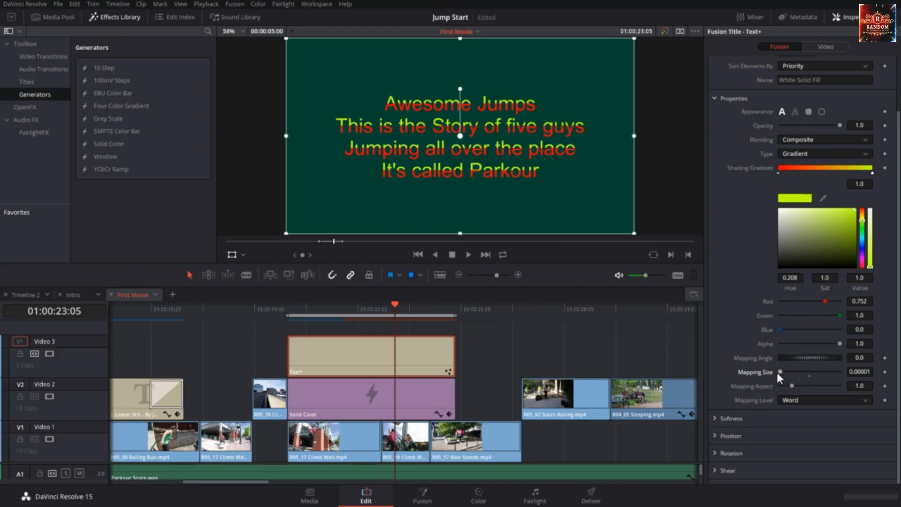
drag(780, 370, 809, 376)
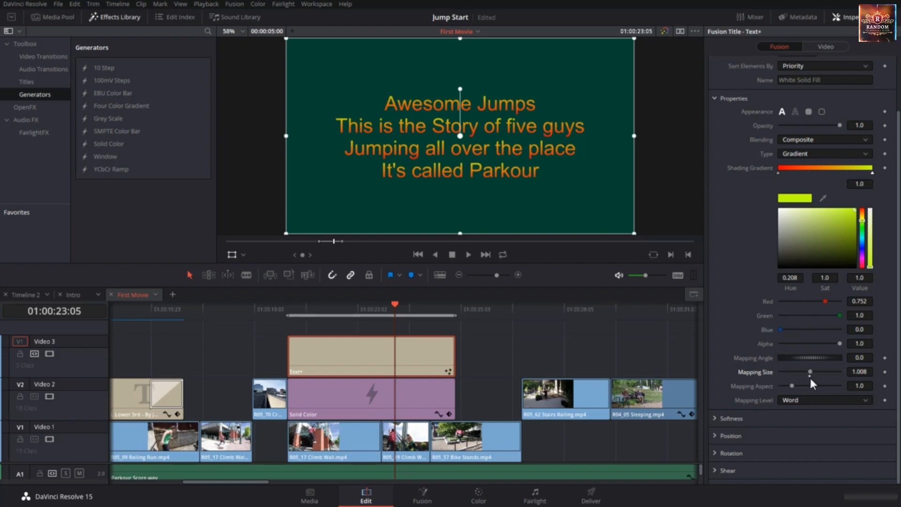
double_click(808, 372)
mouse_move(791, 386)
mouse_down()
mouse_move(845, 391)
mouse_move(775, 398)
mouse_up()
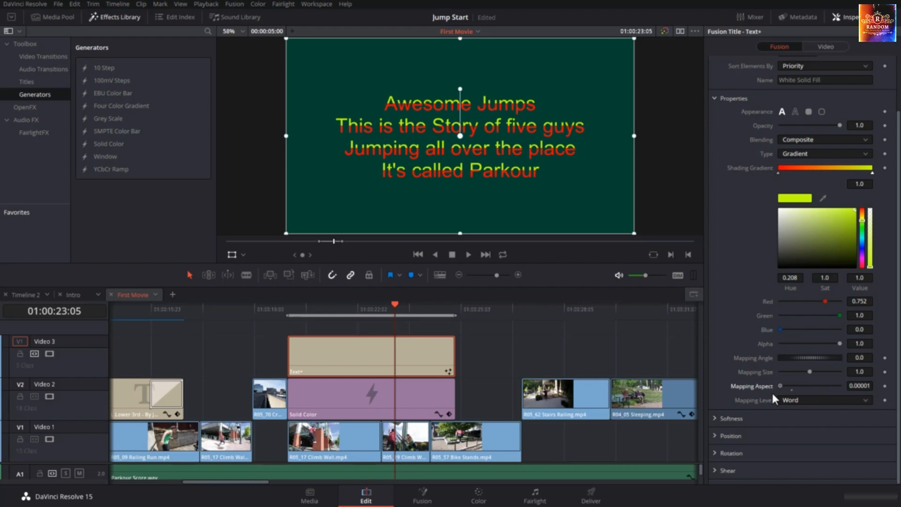
double_click(790, 389)
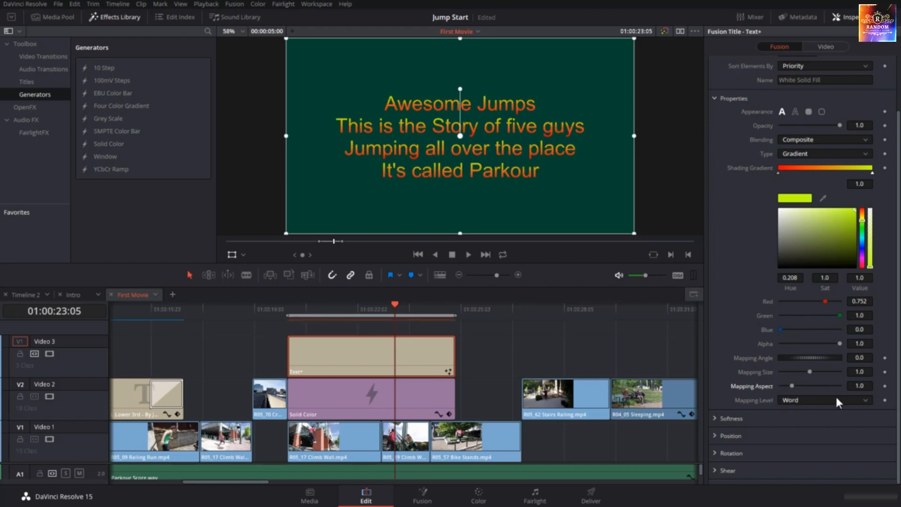
Step: Set the gradient's mapping level to Character, with a mapping size of 0.00001 and a mapping angle of 52.2
click(819, 398)
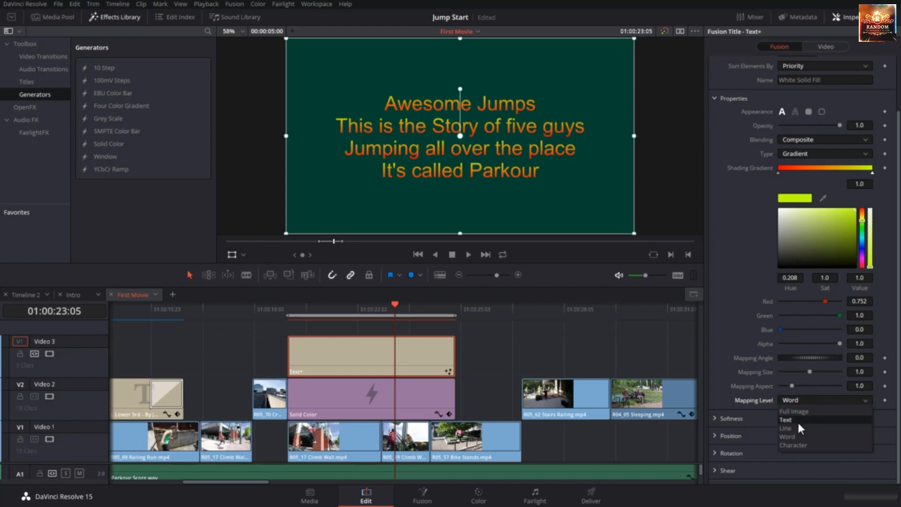
click(798, 445)
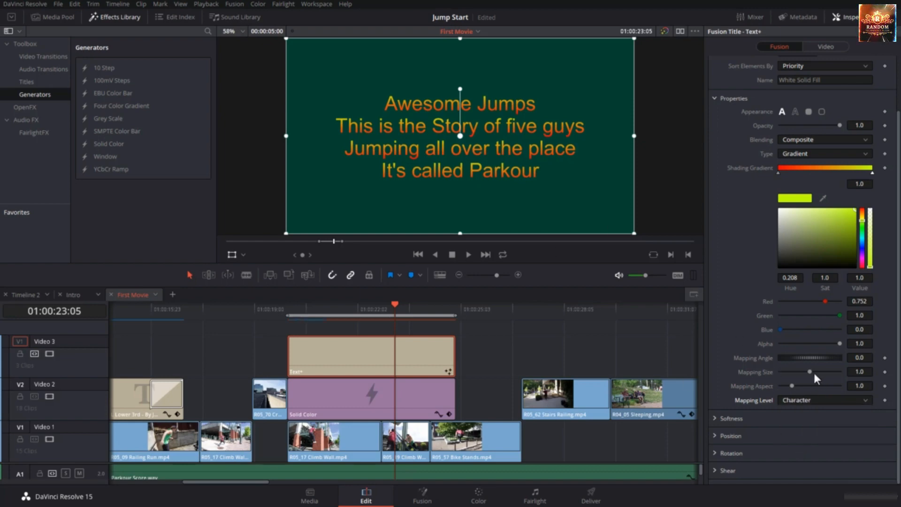
mouse_move(809, 373)
mouse_down()
mouse_move(772, 374)
mouse_move(810, 358)
mouse_move(818, 365)
mouse_up()
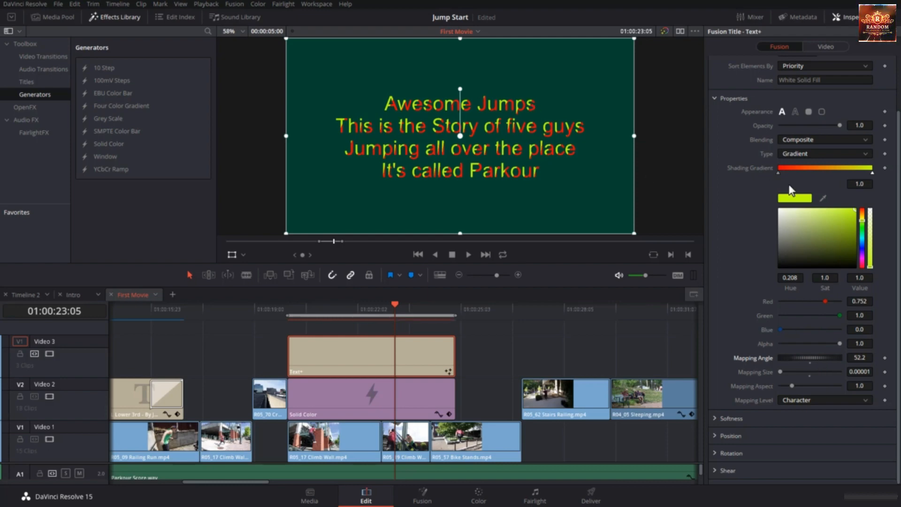
Step: Switch the title's fill type to Solid and set Softness X to 0.79, Softness Y to 5.83 and Softness Glow to 0.22
click(802, 151)
click(792, 164)
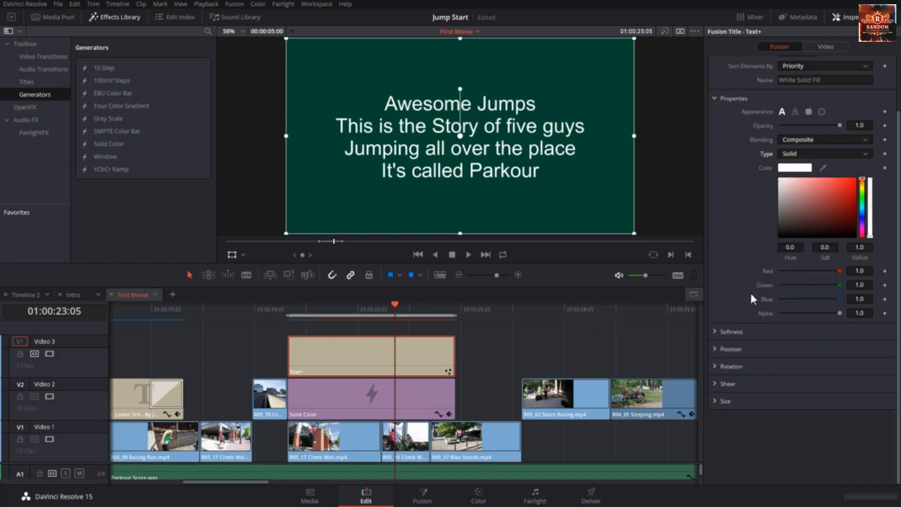
click(713, 332)
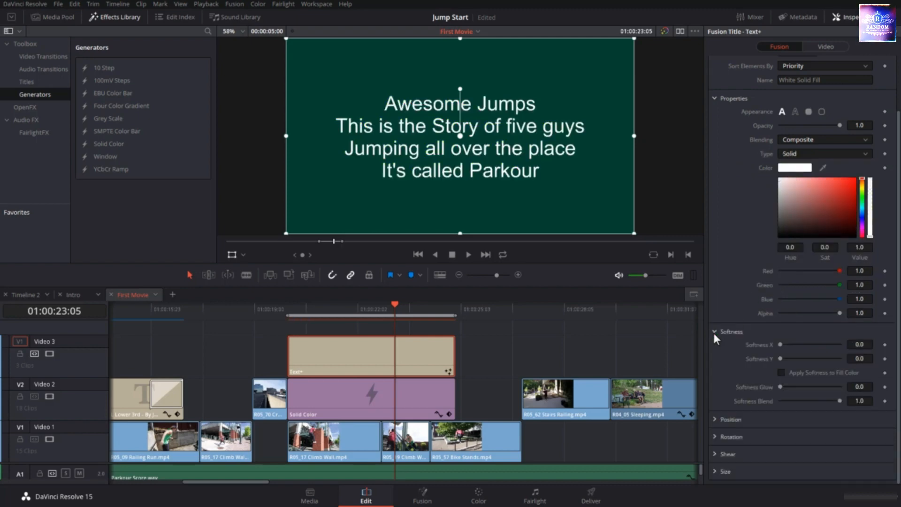
click(780, 344)
mouse_move(790, 346)
mouse_down()
mouse_move(808, 345)
mouse_move(753, 356)
mouse_move(802, 359)
mouse_move(792, 357)
mouse_up()
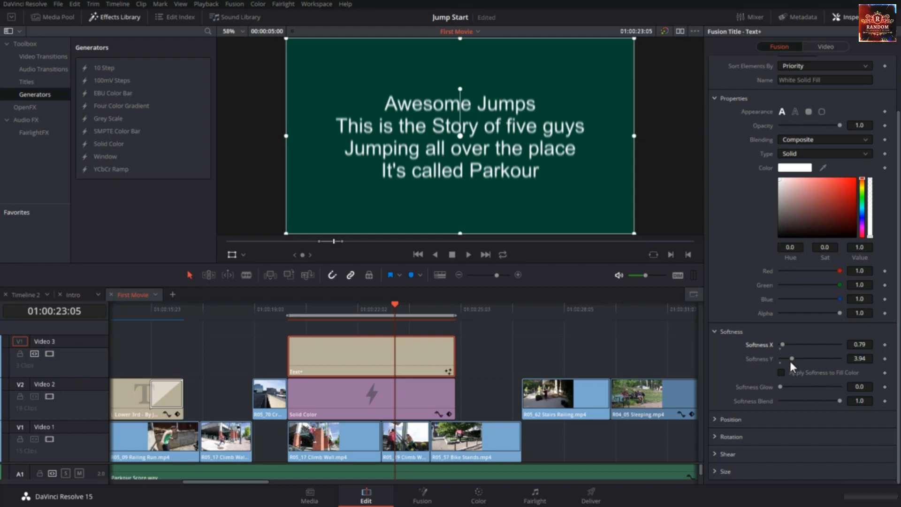
mouse_move(792, 356)
mouse_down()
mouse_move(781, 359)
mouse_move(796, 363)
mouse_up()
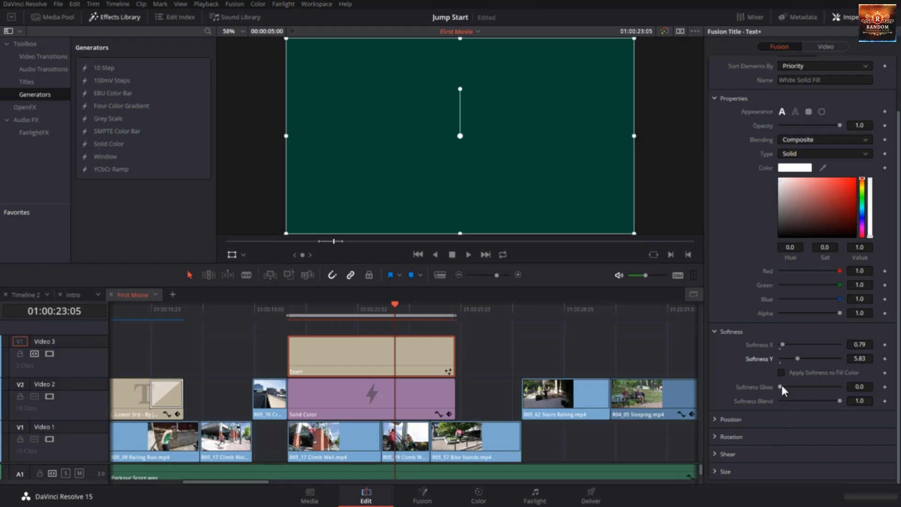
drag(780, 386, 792, 385)
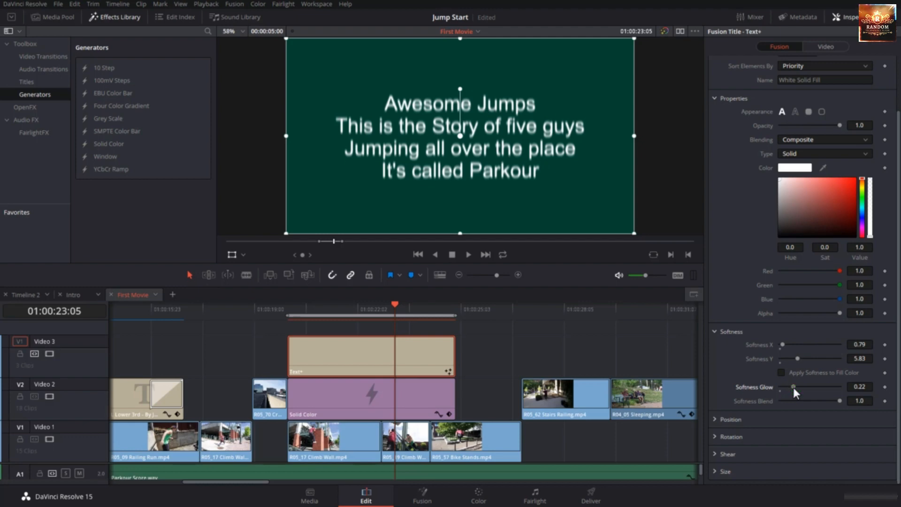
Step: Set the title's Softness Glow to 0.551 and Softness Blend to 0.512
drag(793, 387, 811, 389)
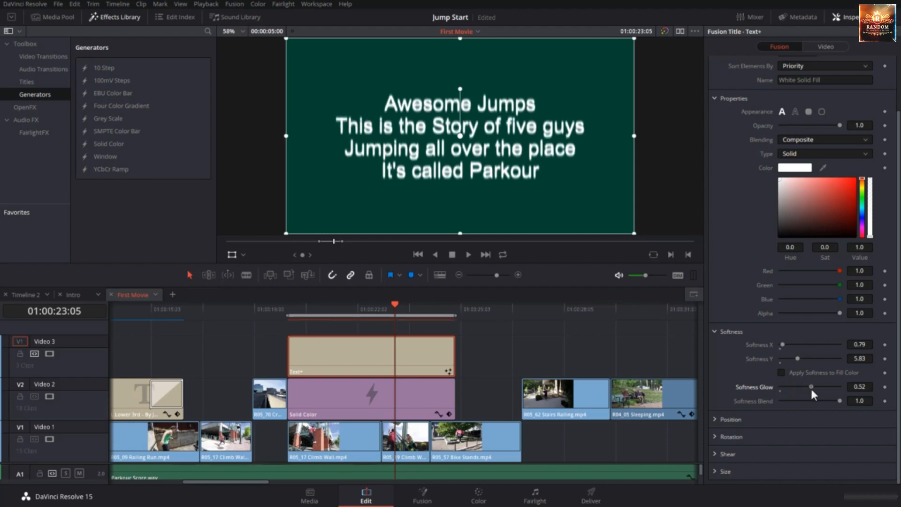
drag(811, 388, 812, 387)
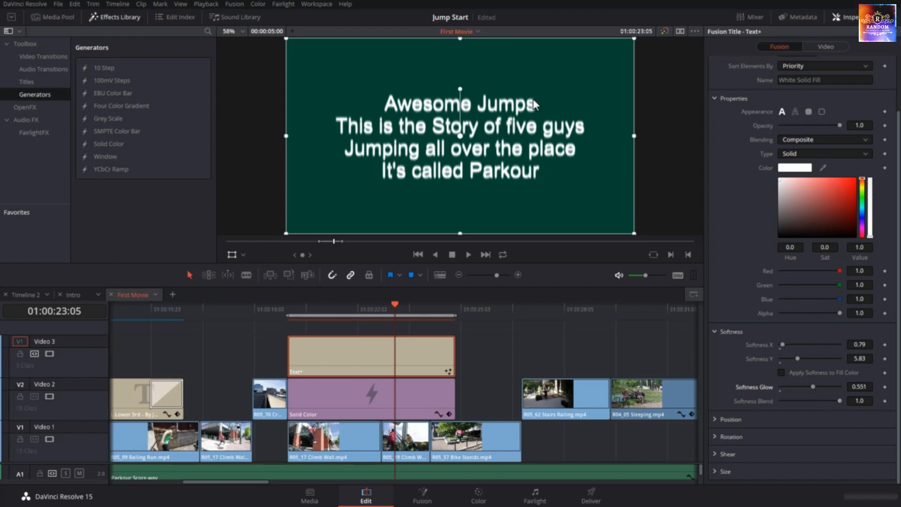
scroll(539, 117, up, 9)
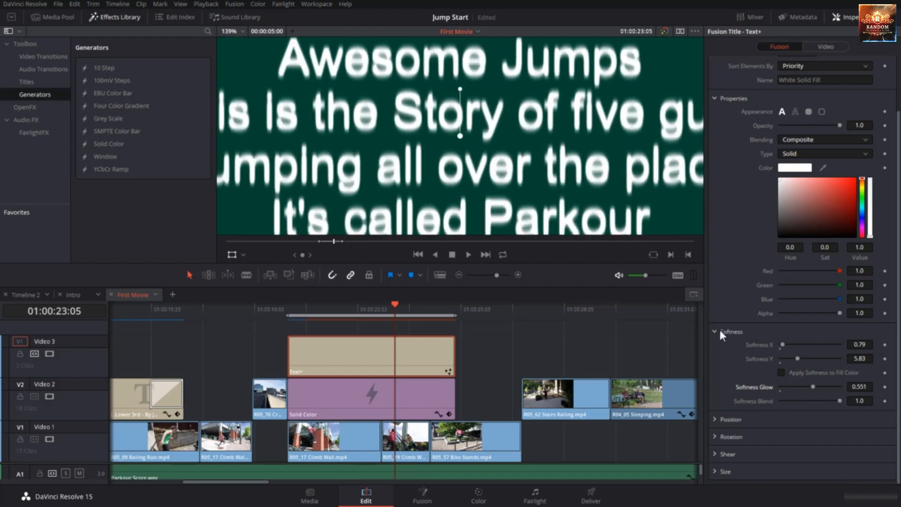
drag(839, 400, 810, 401)
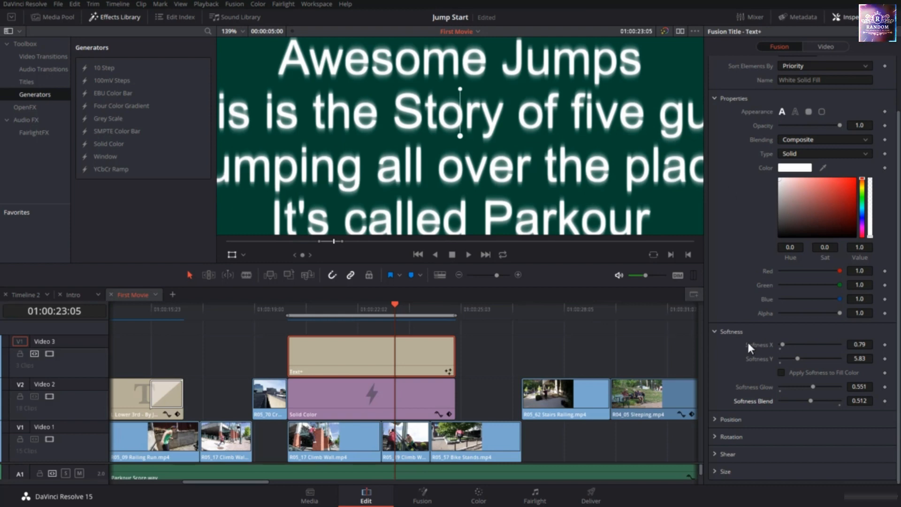
scroll(747, 346, up, 3)
scroll(762, 384, down, 2)
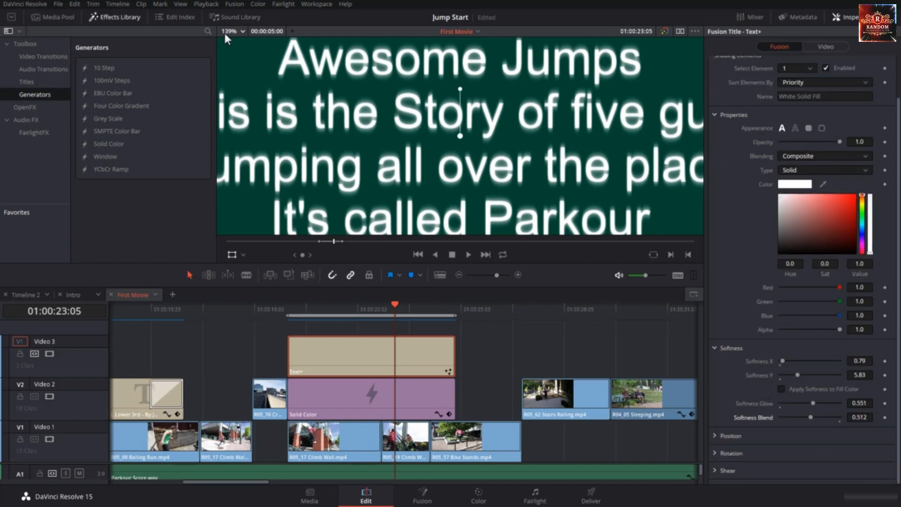
click(228, 31)
click(230, 43)
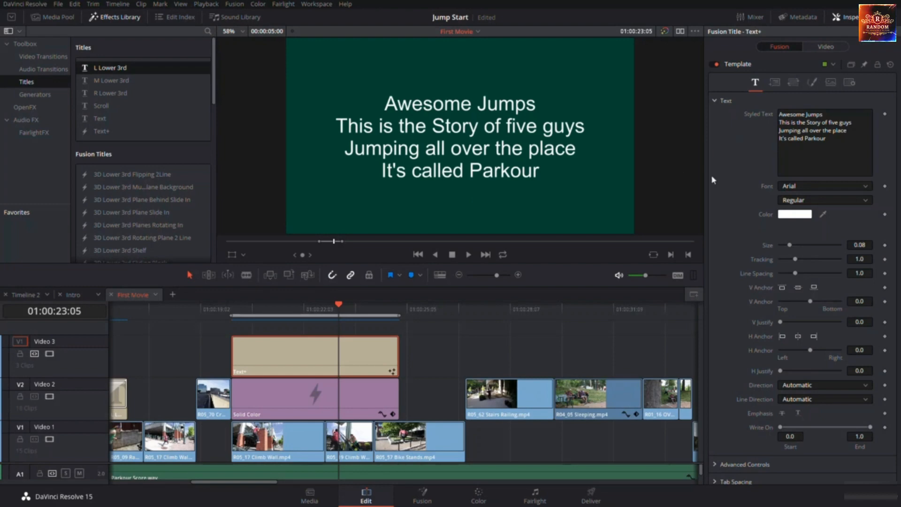
Step: Change the Text+ layout type to Frame, and set its scroll to Roll with a scroll position of 0.522
click(774, 83)
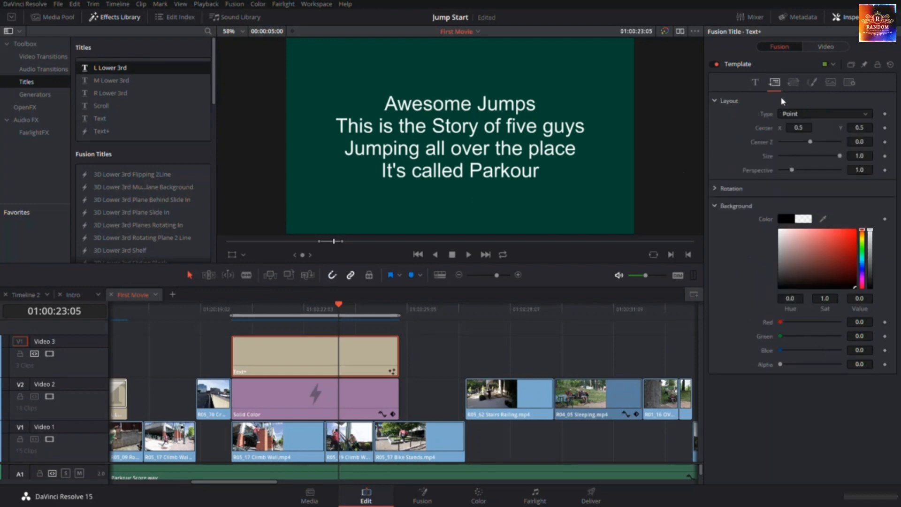
click(792, 114)
click(796, 134)
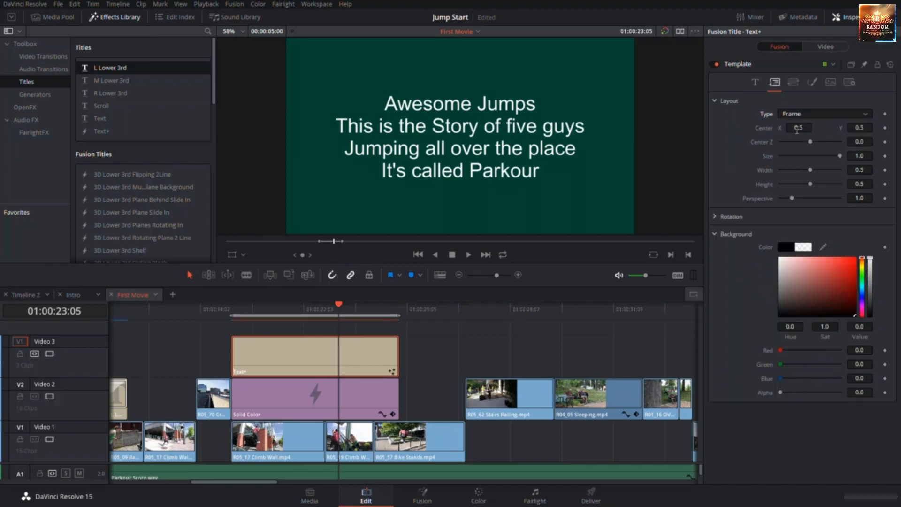
click(755, 83)
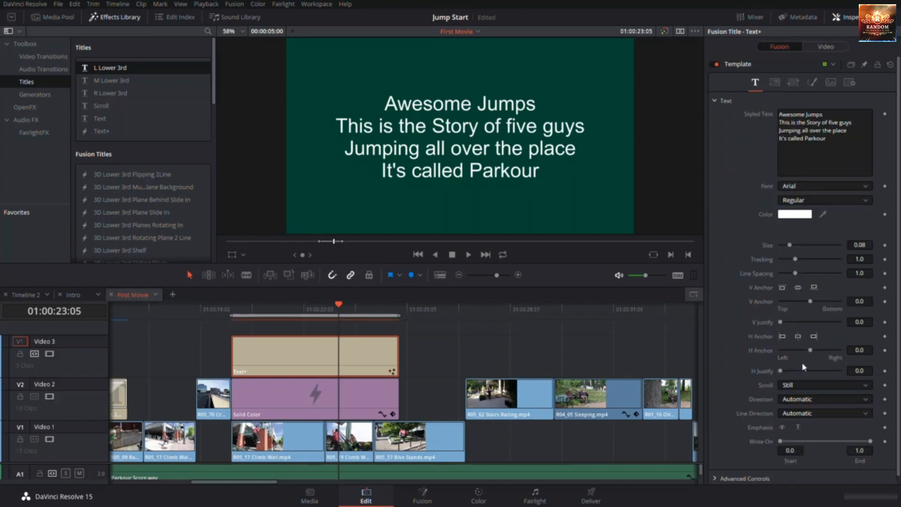
click(798, 385)
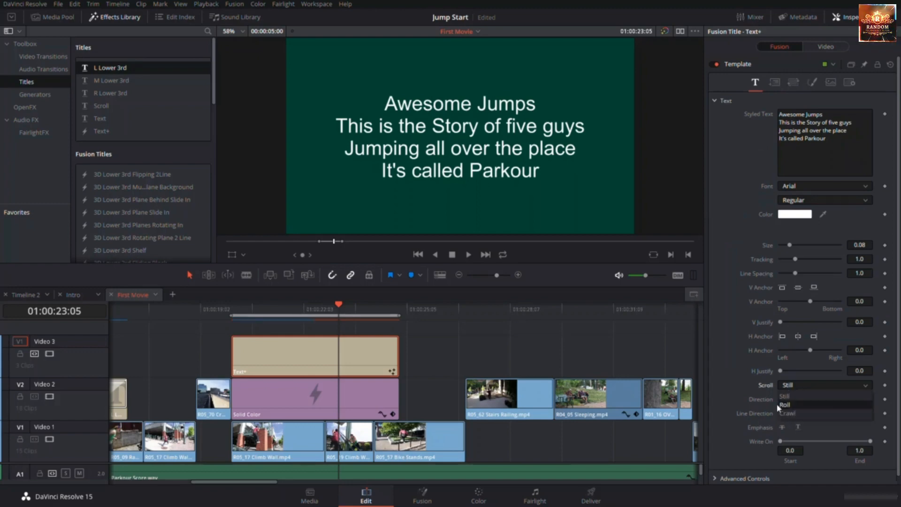
click(785, 406)
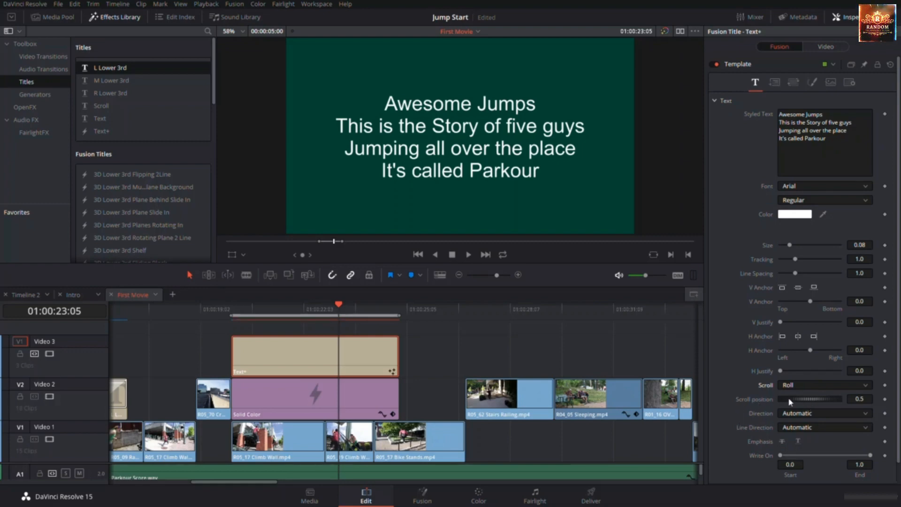
mouse_move(805, 400)
mouse_down()
mouse_move(770, 409)
mouse_move(854, 406)
mouse_move(809, 413)
mouse_up()
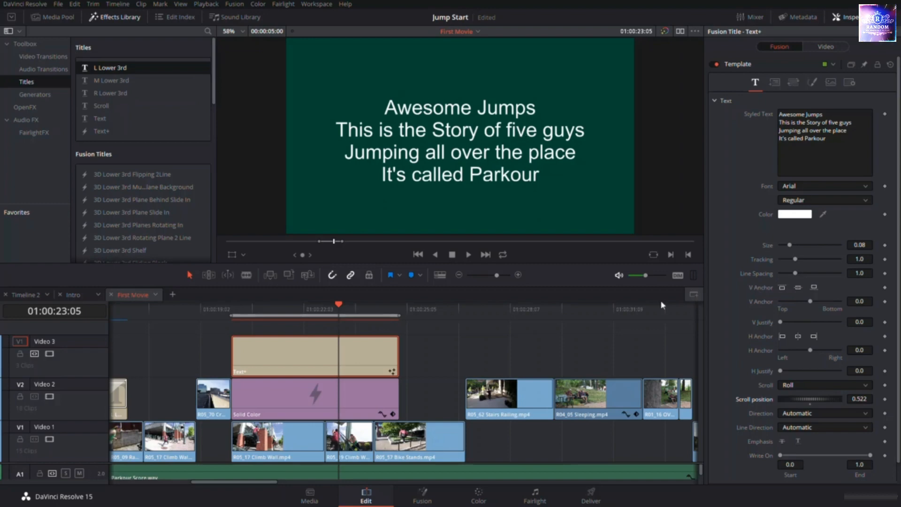
Step: Switch the title's scroll to Crawl, try scroll positions of 0.848 and 0.442, reset the position, and show the title's video settings
click(788, 386)
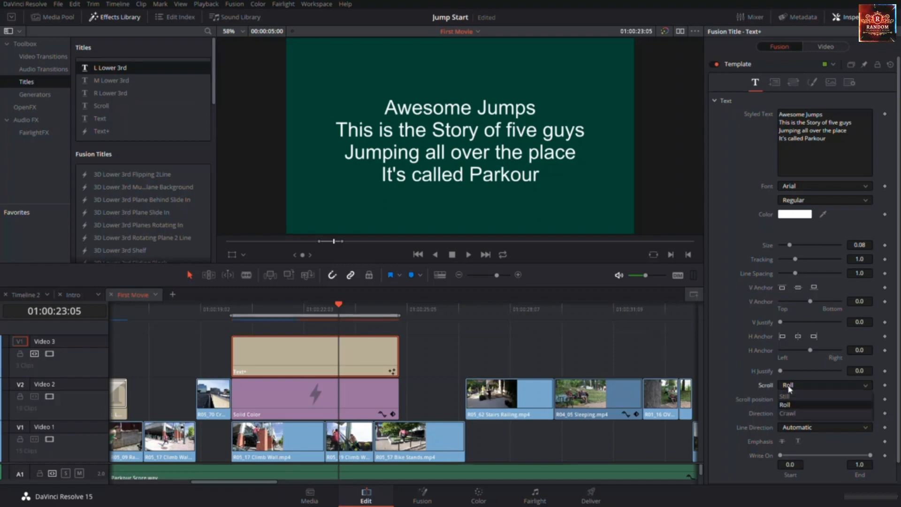
click(791, 414)
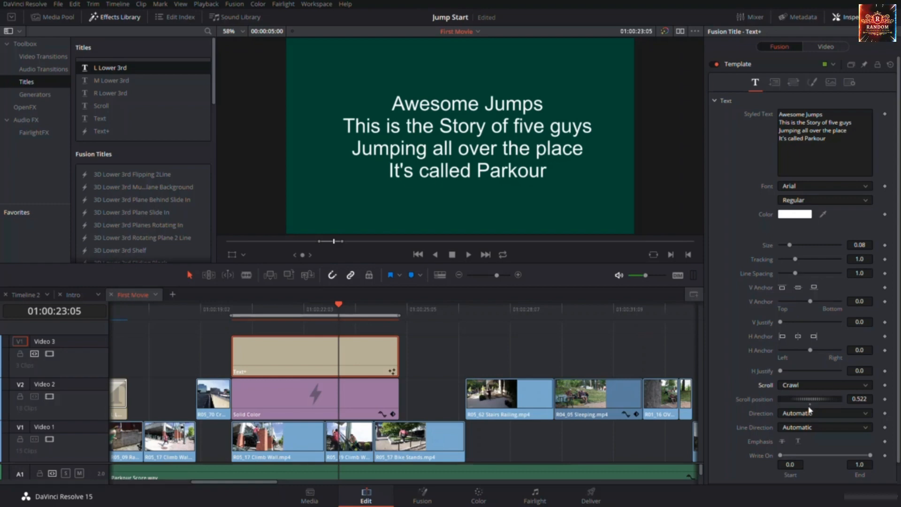
drag(814, 401, 836, 403)
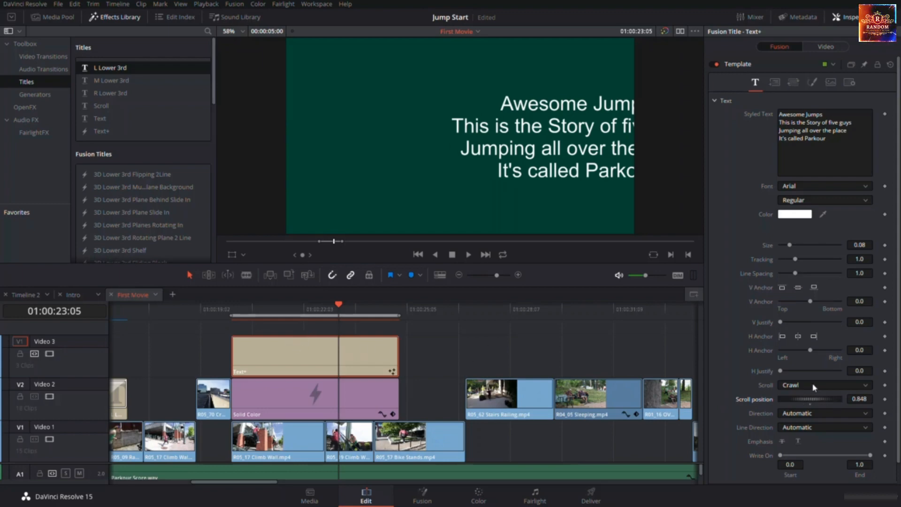
double_click(811, 402)
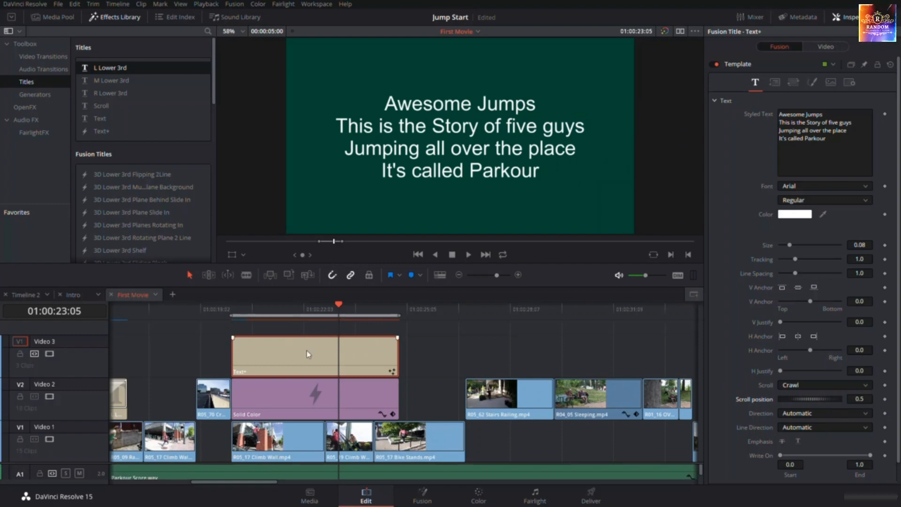
drag(801, 400, 769, 401)
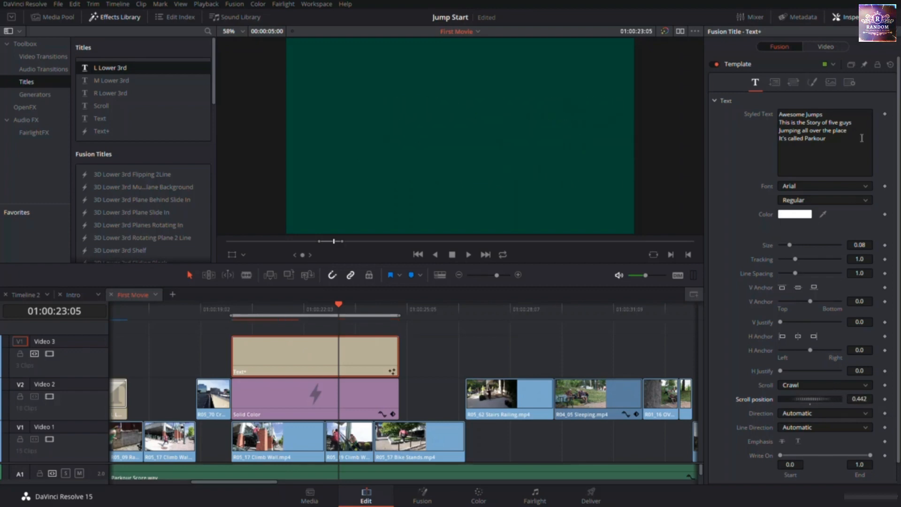
click(810, 404)
click(826, 47)
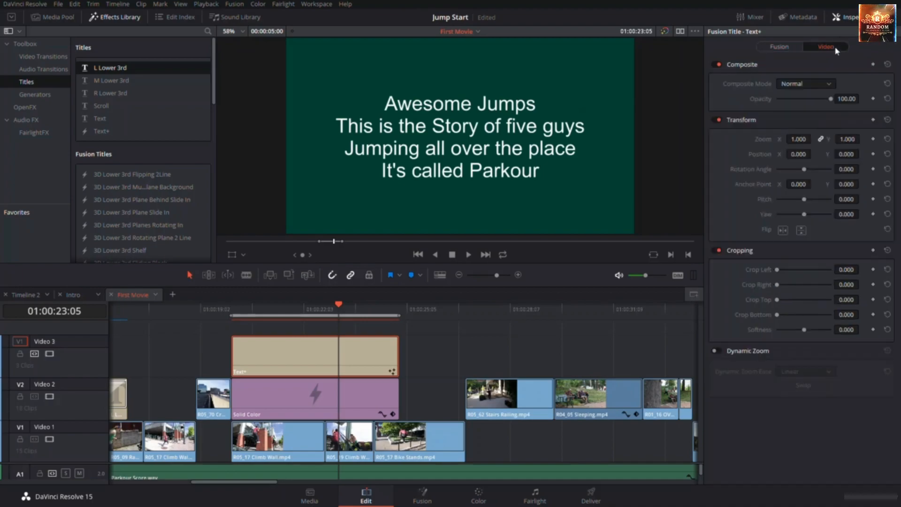
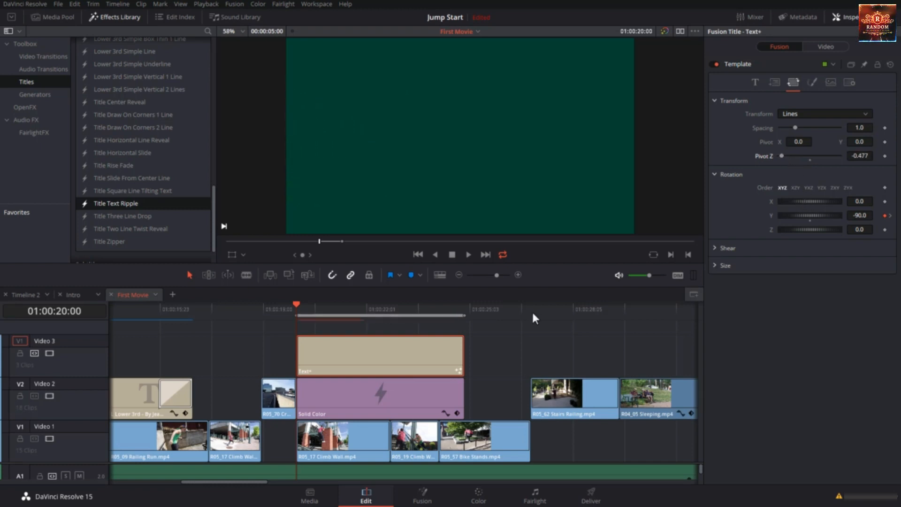
Step: Play back the Text+ title's line rotation animation and park the playhead mid-rotation at 01:00:20:19
click(435, 357)
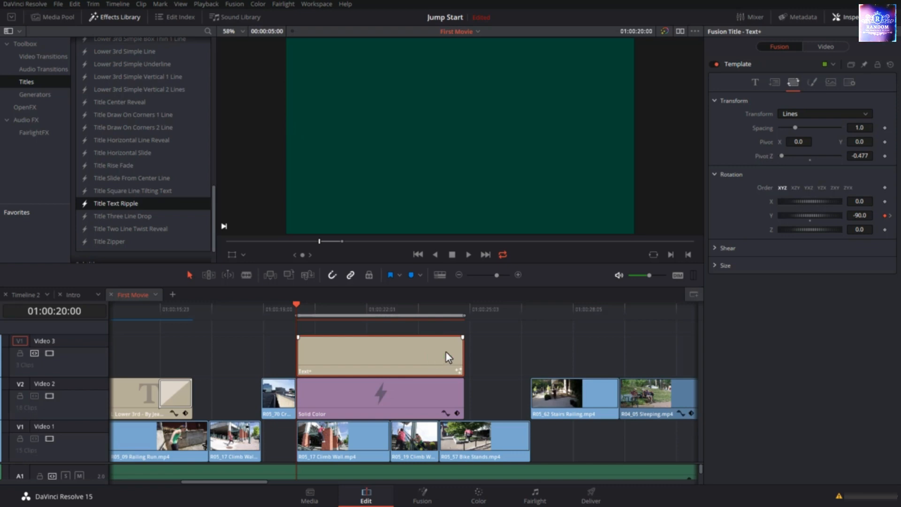
key(space)
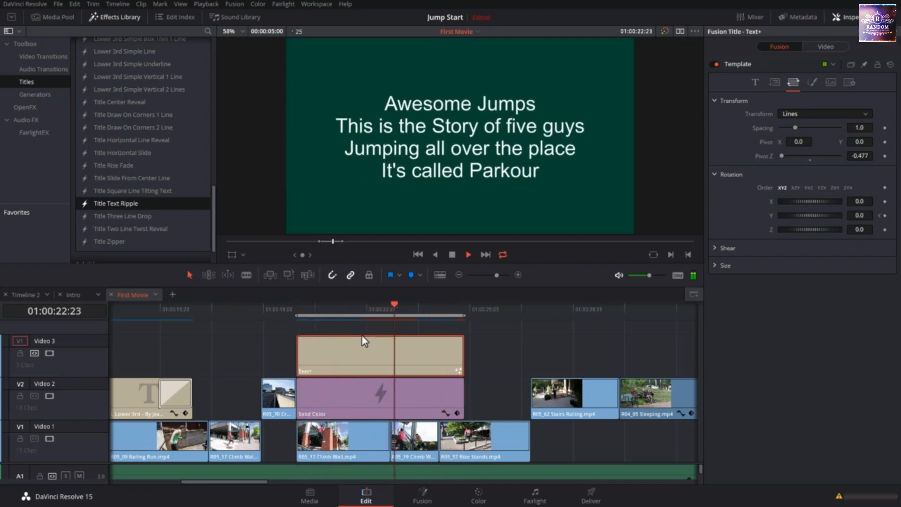
key(space)
drag(321, 305, 322, 314)
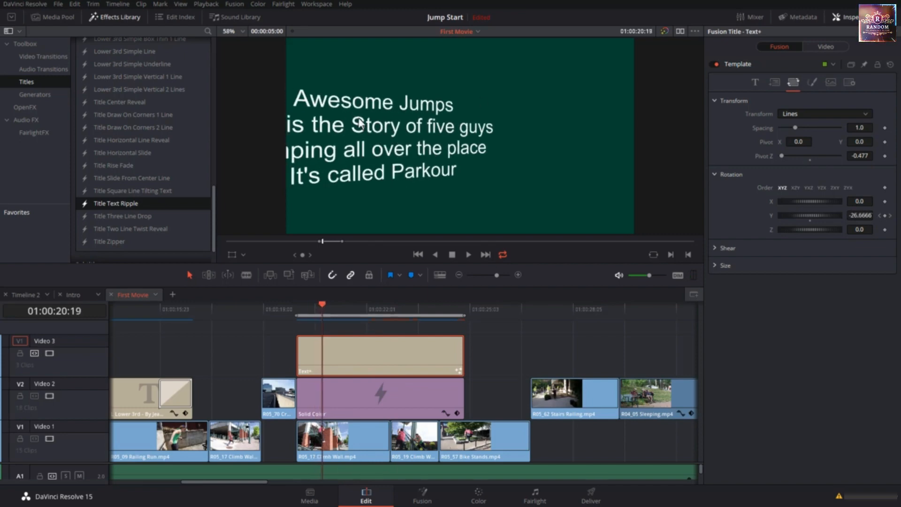
Step: Enable motion blur on the Text+ title, try a quality of 5, reset it to 2, and play back the animation
click(850, 82)
click(781, 147)
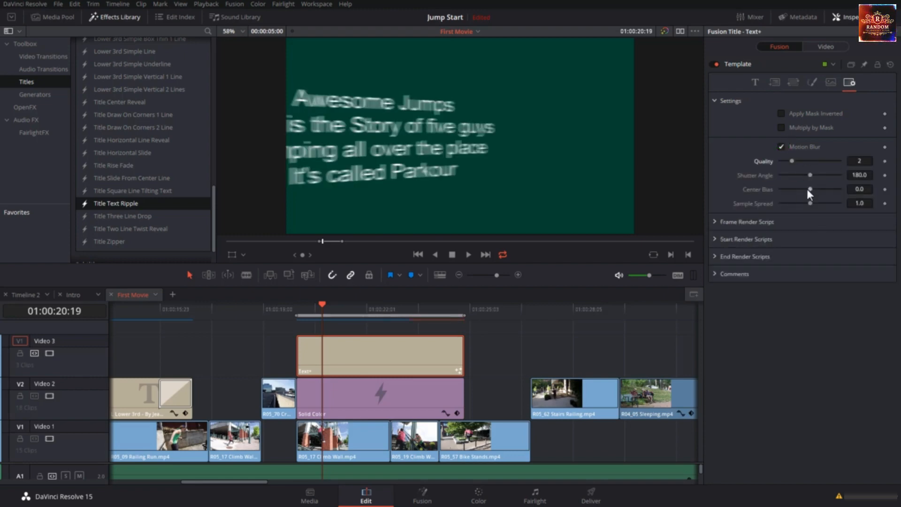
drag(792, 161, 809, 162)
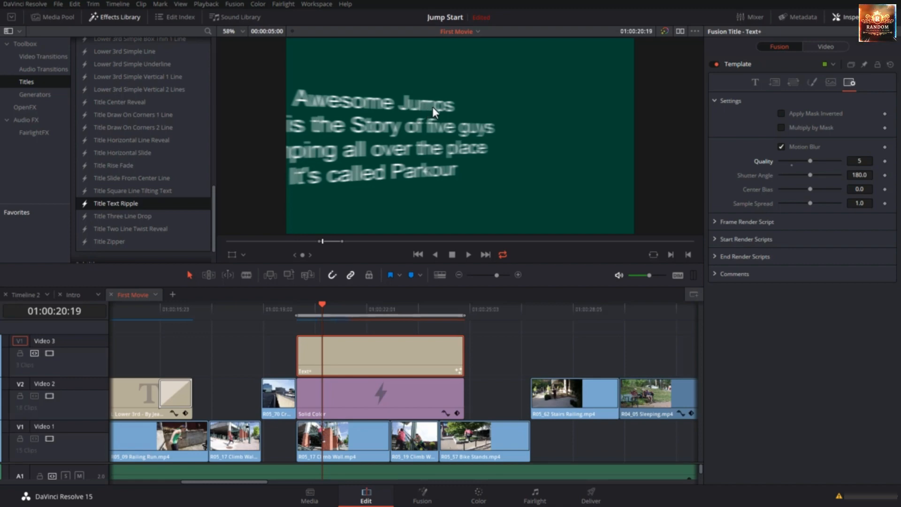
click(791, 164)
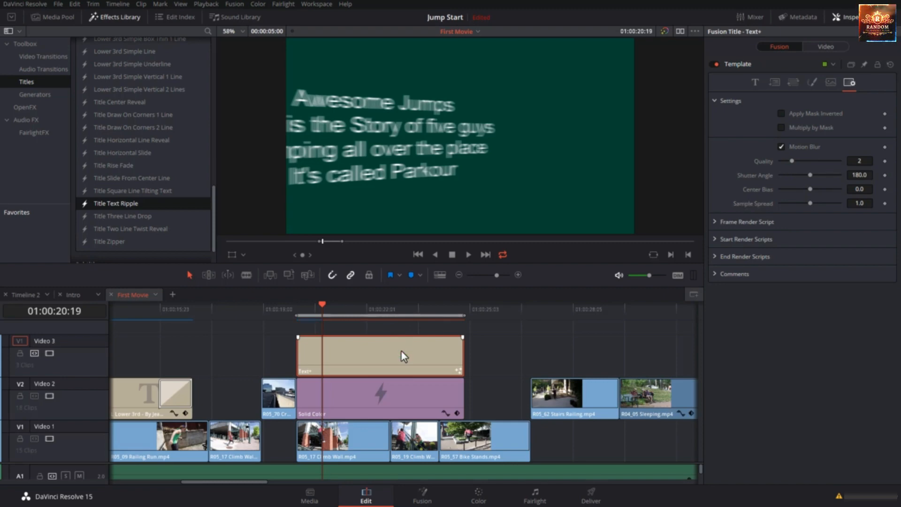
key(space)
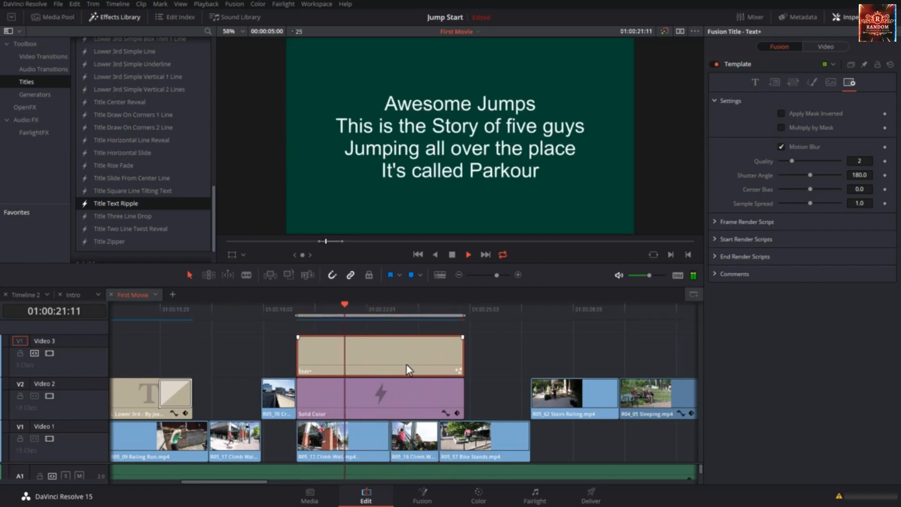
key(space)
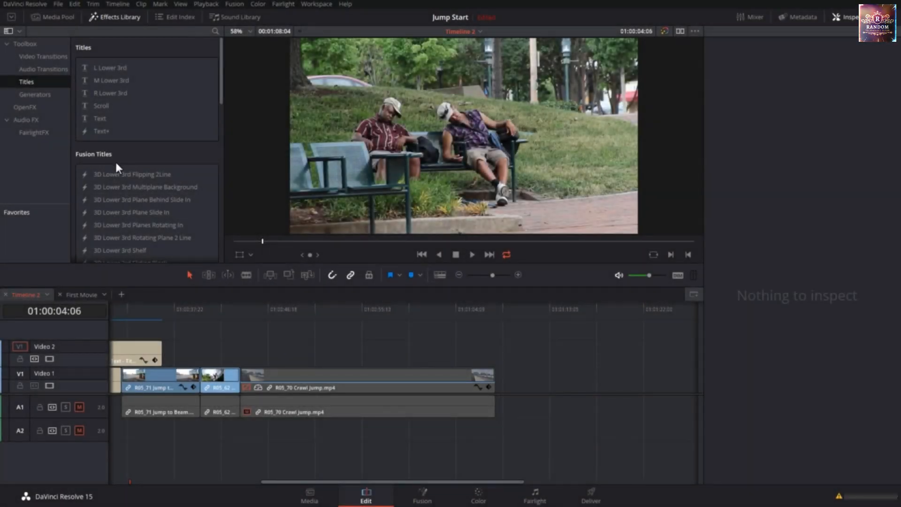
Step: Place the Title Center Reveal Fusion title on Video 2 above the R05_70 Crawl Jump.mp4 clip and select it
scroll(117, 164, down, 3)
scroll(117, 179, down, 2)
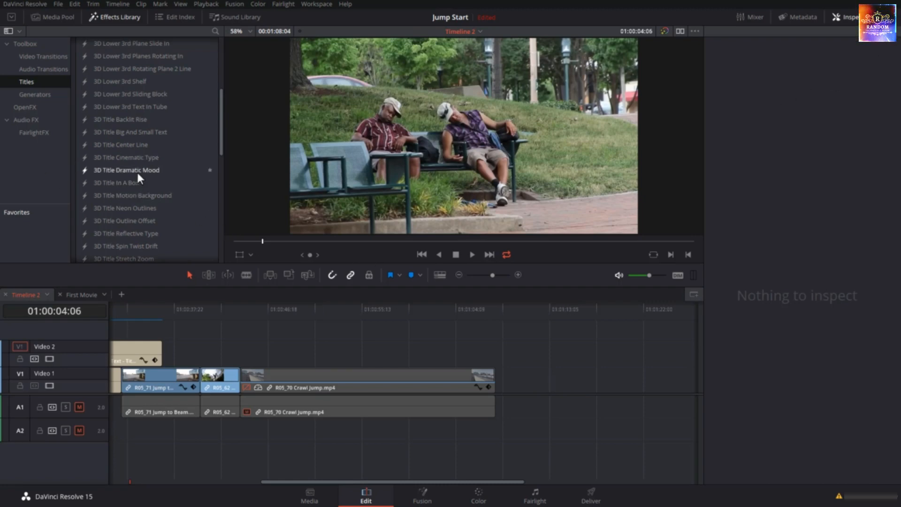
scroll(137, 173, down, 8)
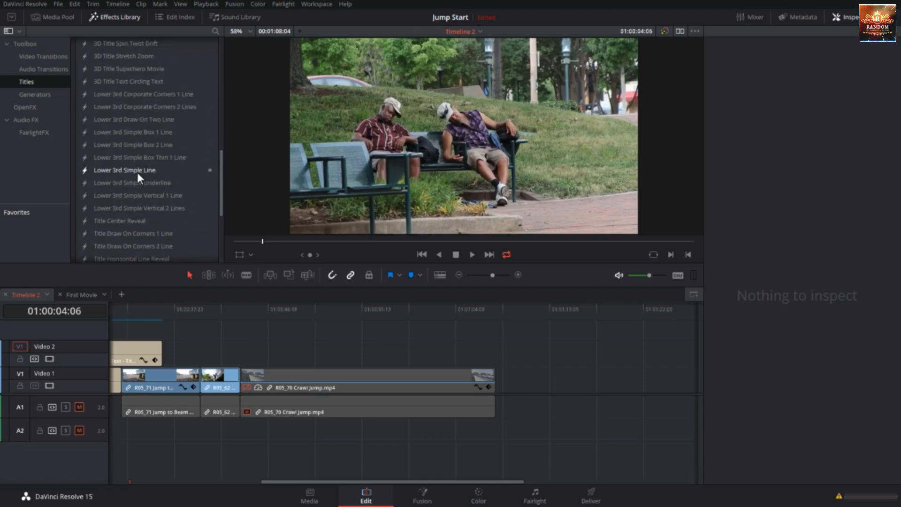
scroll(137, 174, down, 3)
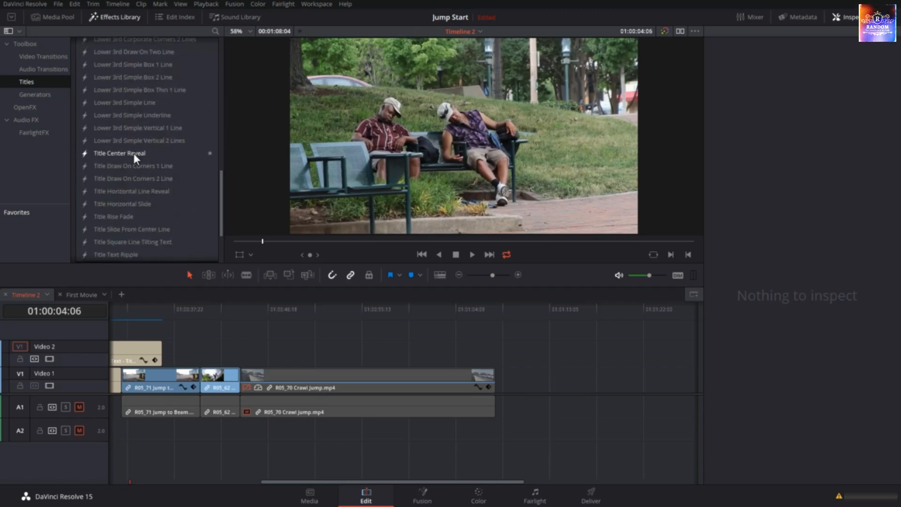
drag(134, 153, 341, 356)
click(355, 350)
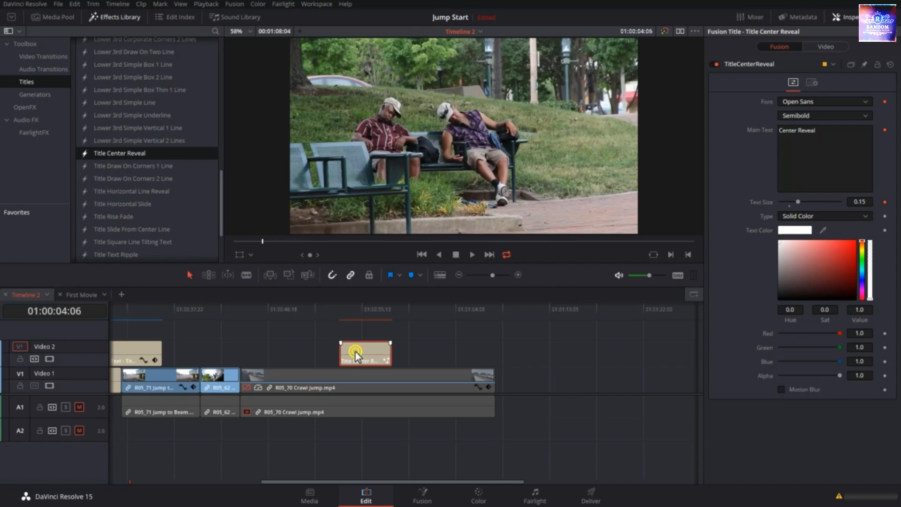
Step: Check the Title Center Reveal clip's duration in the clip duration dialog without changing it
right_click(355, 351)
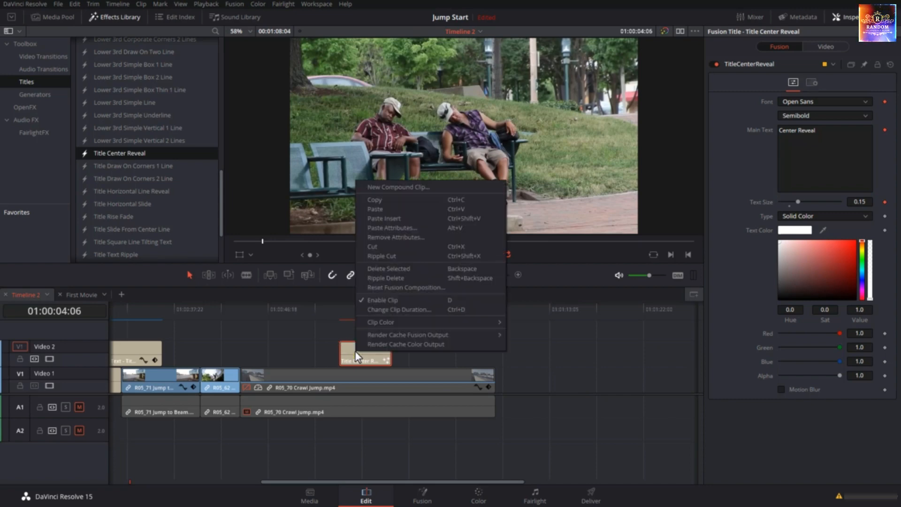
click(387, 312)
click(382, 293)
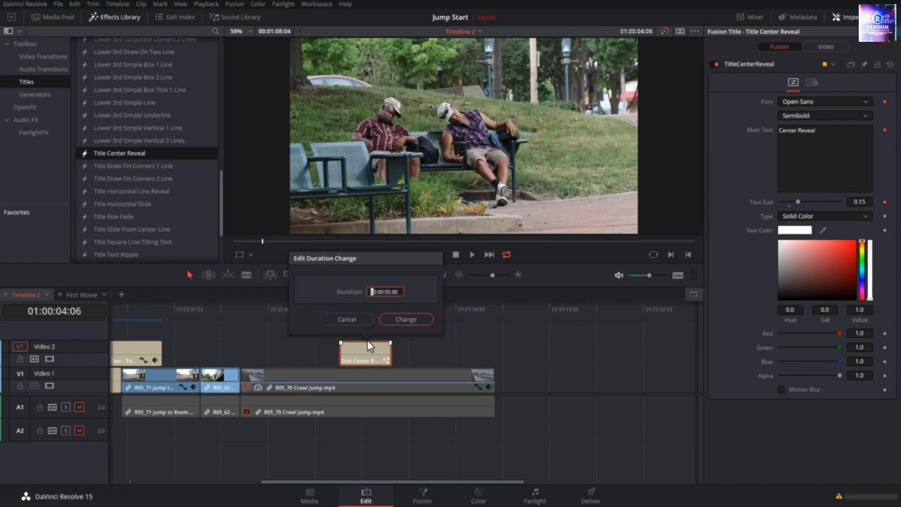
click(351, 318)
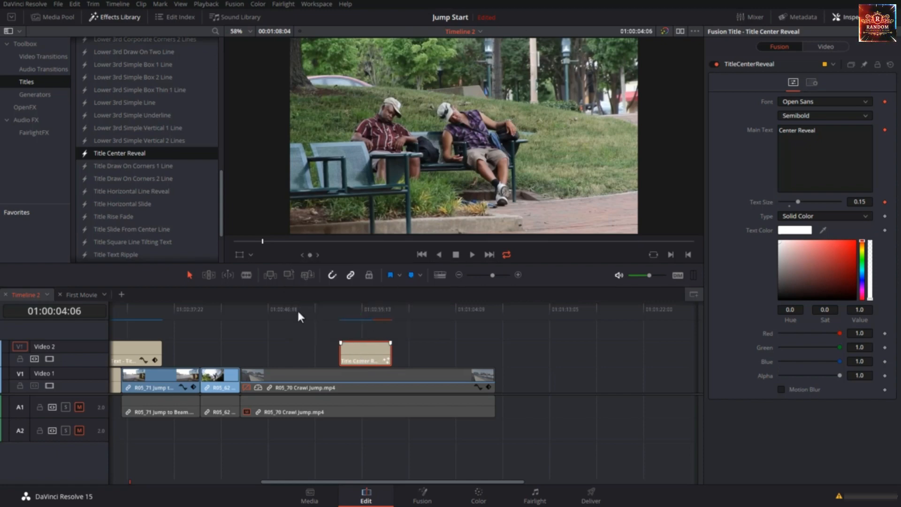
Step: Check the standard generator duration in the user Editing preferences and leave the preferences without saving
click(28, 5)
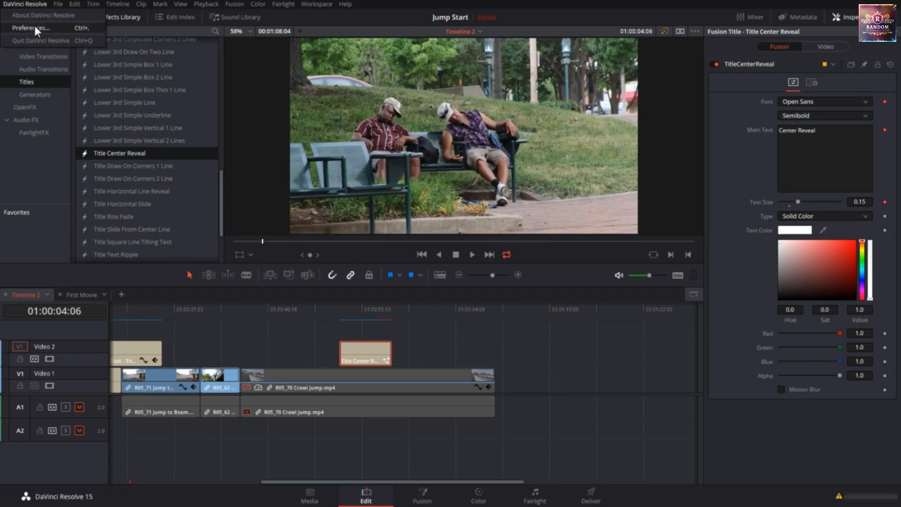
click(35, 27)
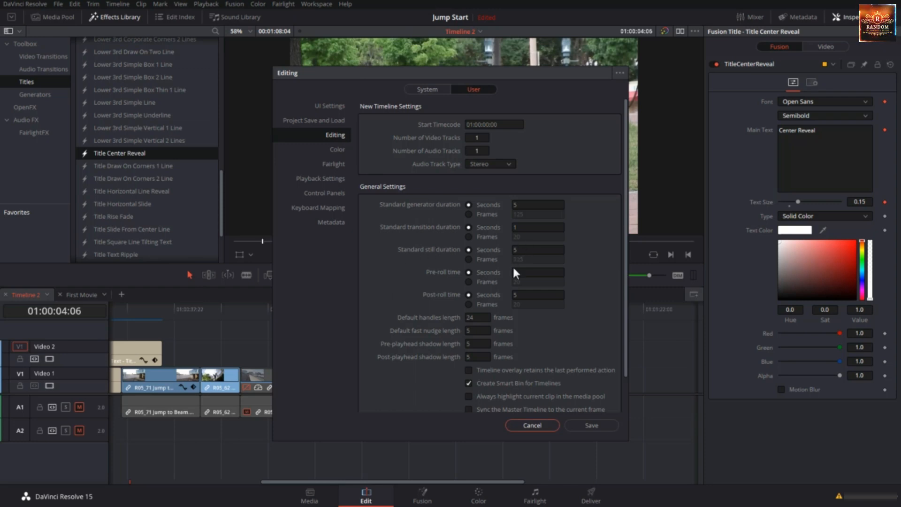
click(535, 426)
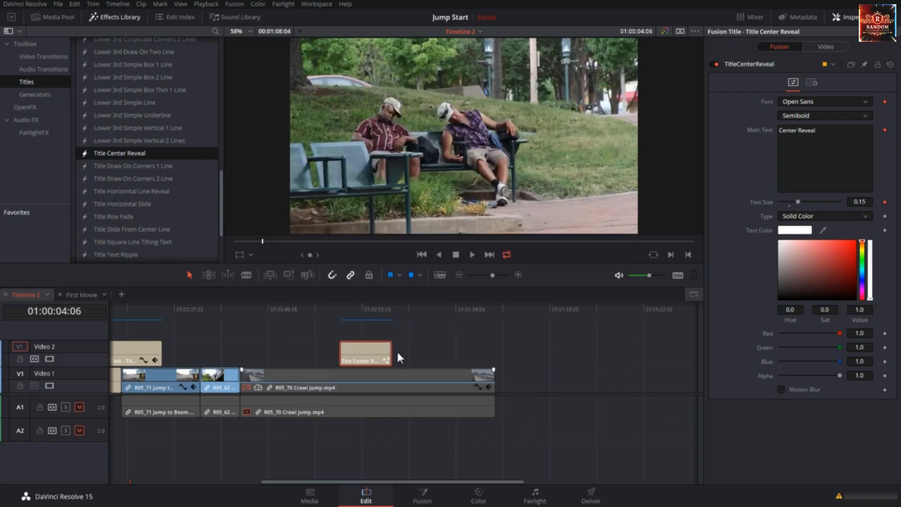
Step: Mark a loop range around the Title Center Reveal clip from 01:00:51:24 to 01:01:01:17 and play it back
click(366, 352)
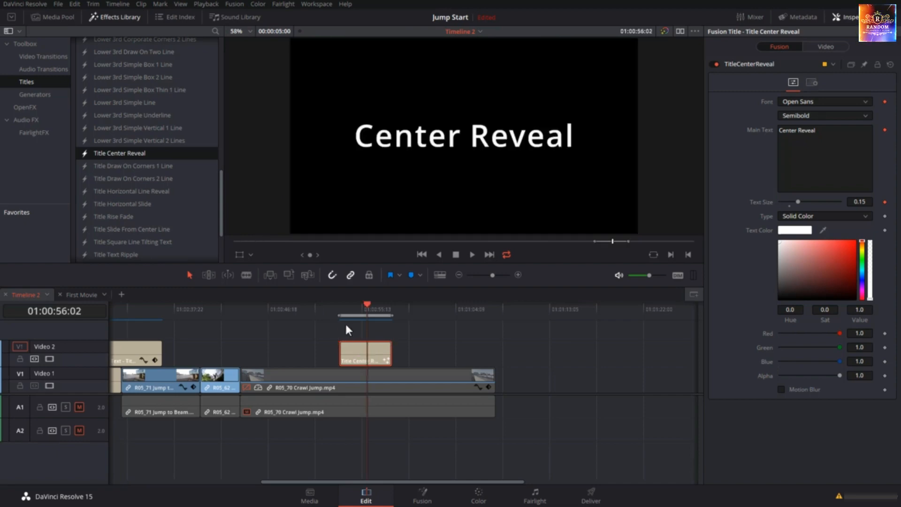
drag(337, 315, 323, 316)
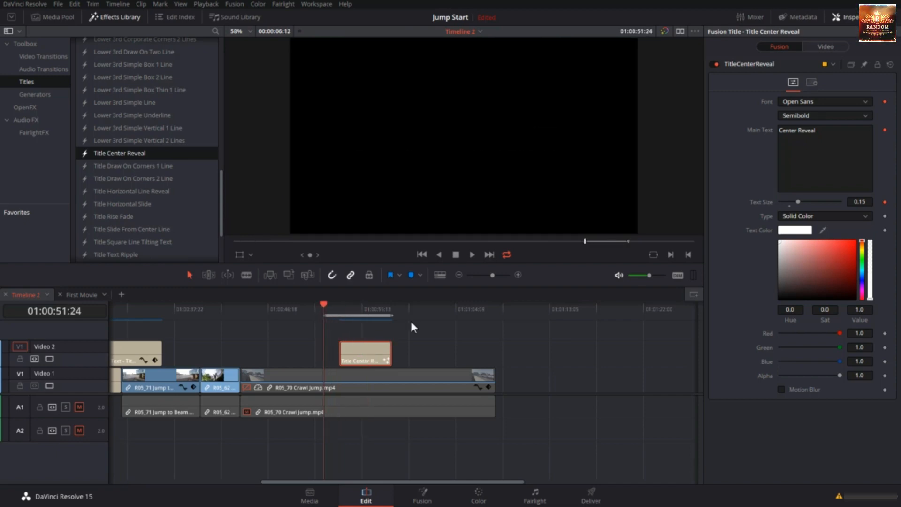
drag(394, 315, 426, 321)
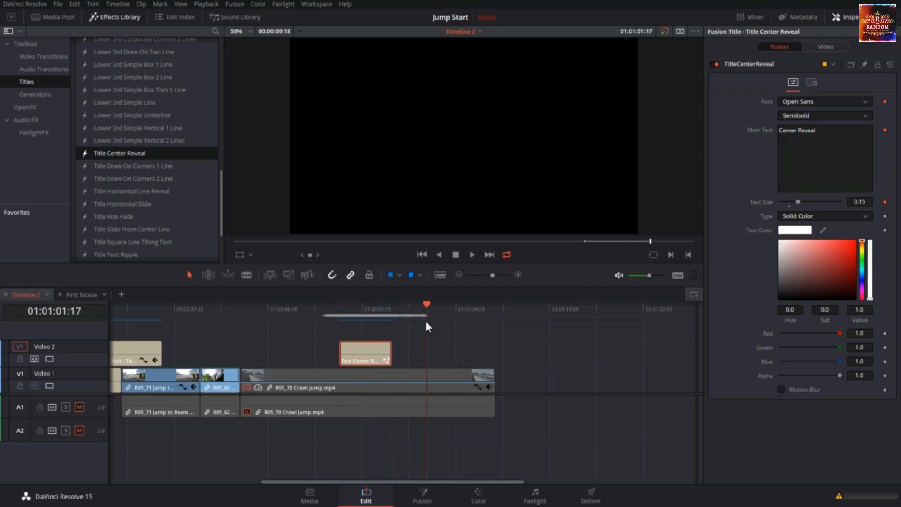
click(339, 310)
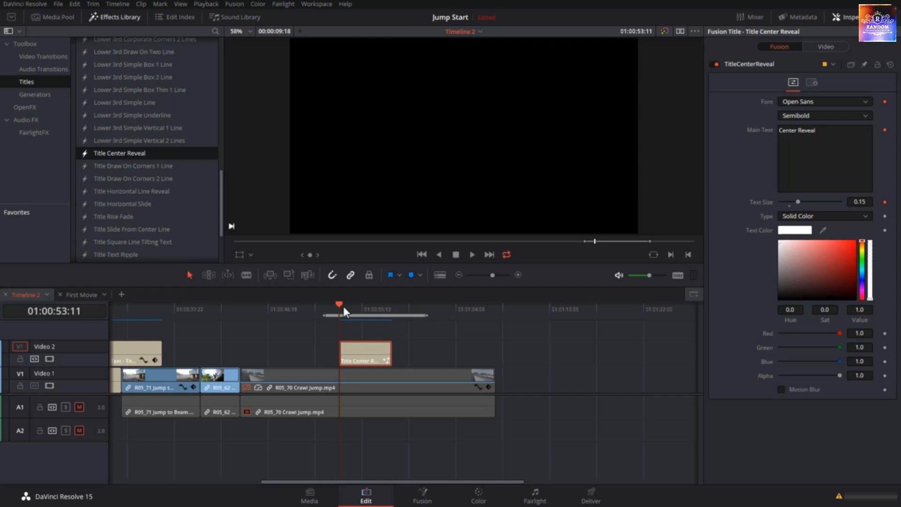
key(alt+/)
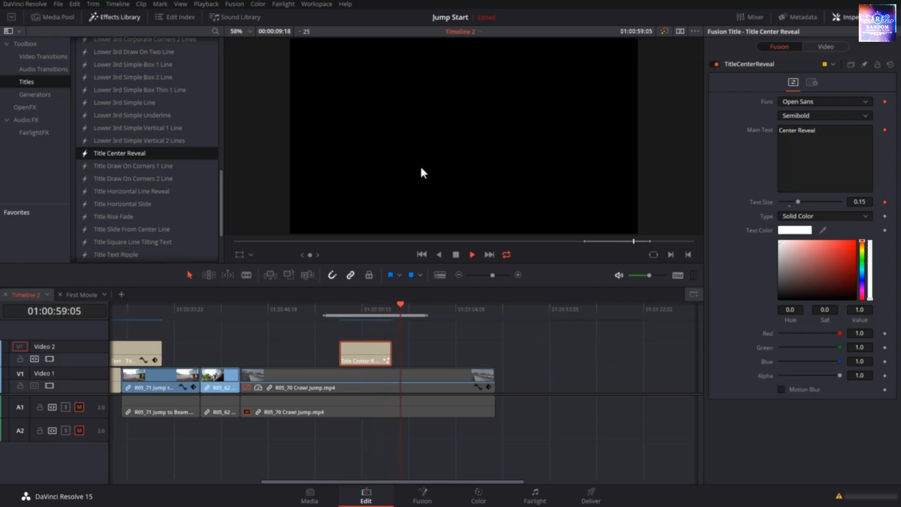
Step: Scrub through the Title Center Reveal animation from its start and park the playhead at 01:00:55:15
drag(380, 309, 345, 309)
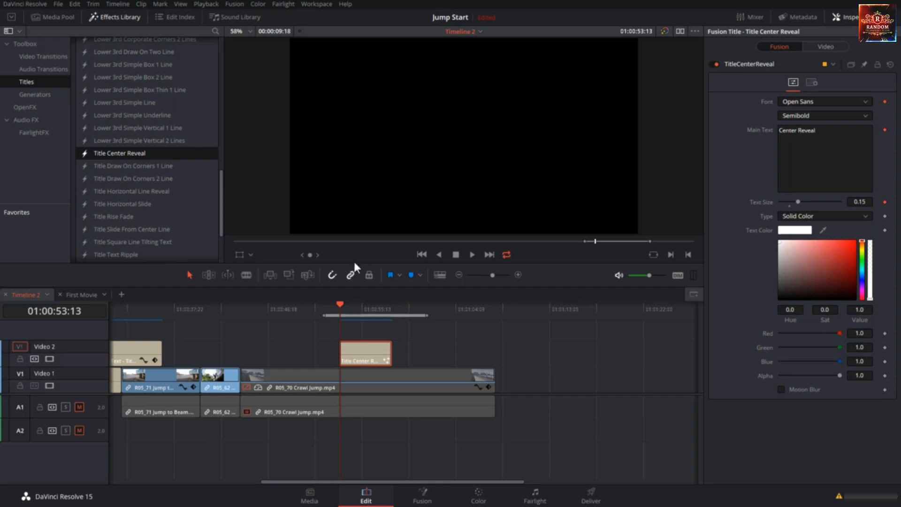
click(339, 306)
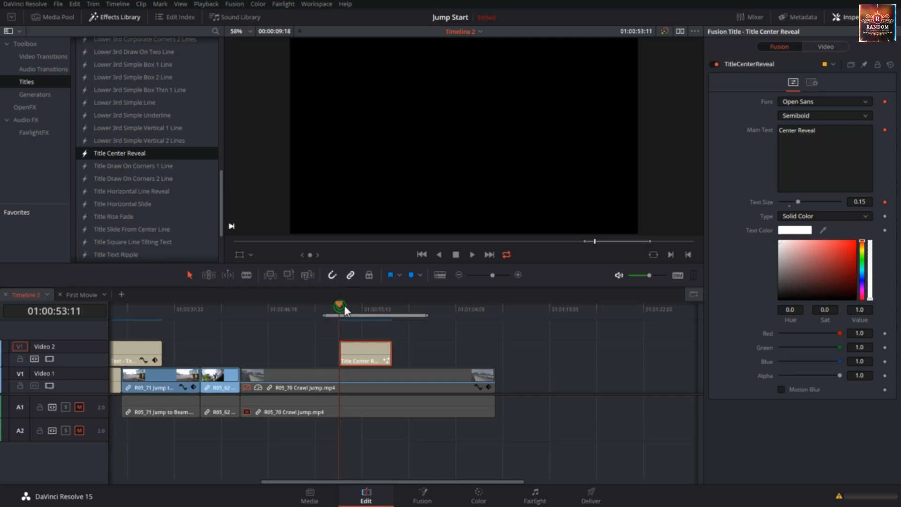
drag(339, 304, 364, 339)
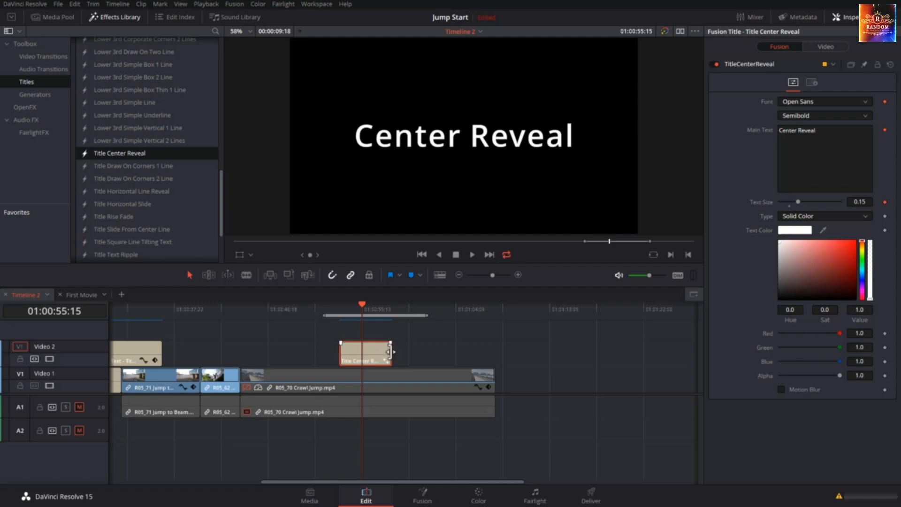
Step: Extend the end of the Title Center Reveal clip, show its retime controls, and scrub into the extended part
drag(392, 352, 411, 355)
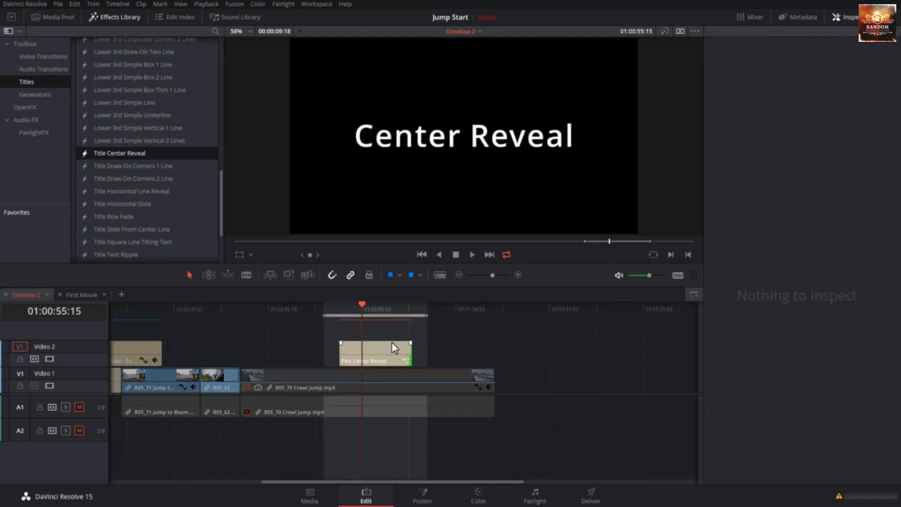
click(389, 347)
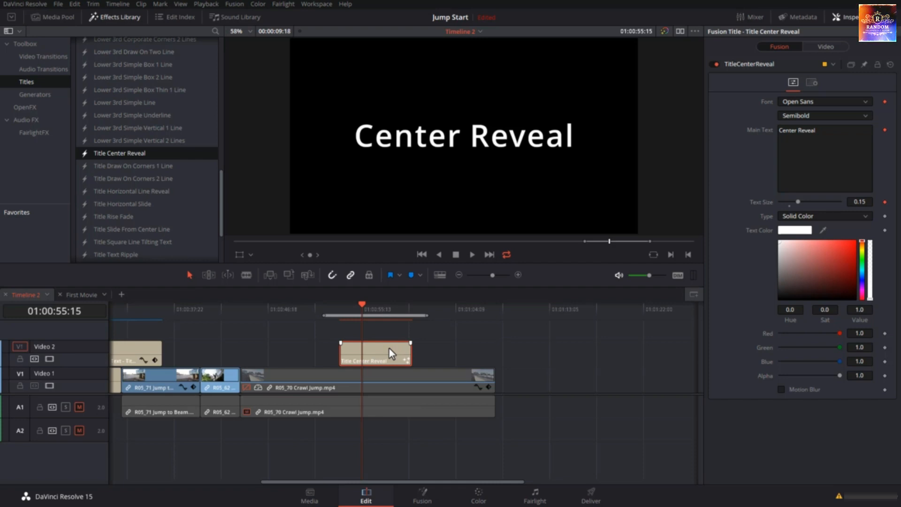
key(ctrl+r)
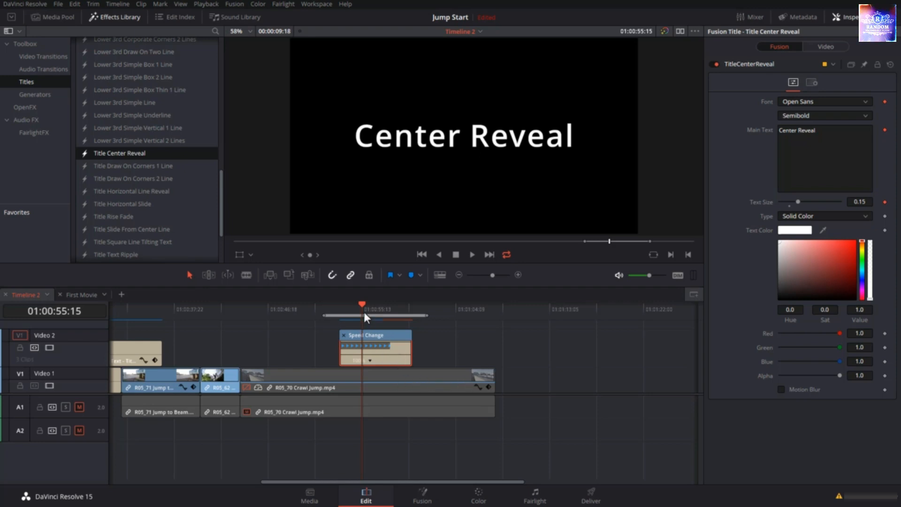
drag(362, 303, 386, 319)
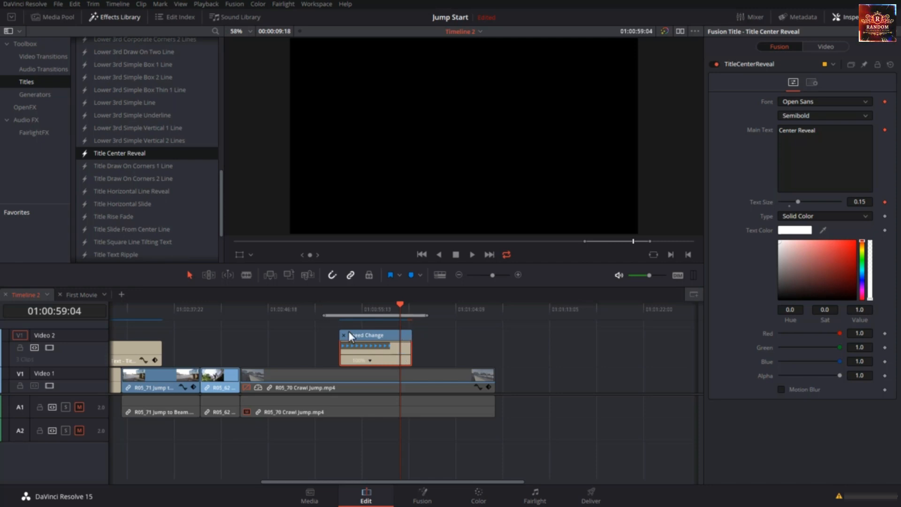
Step: Toggle the R05_70 Crawl Jump.mp4 clip on and off and try to trim the end of Title Center Reveal
click(383, 376)
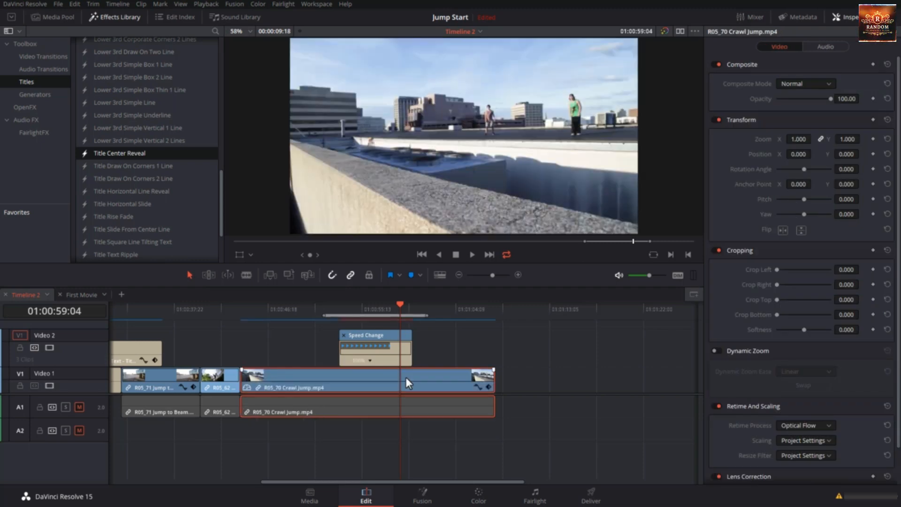
key(d)
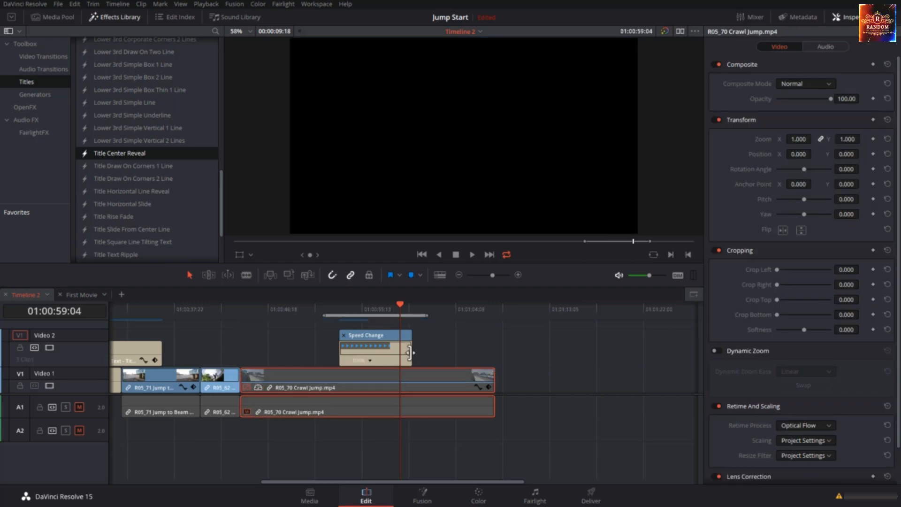
drag(411, 355, 400, 354)
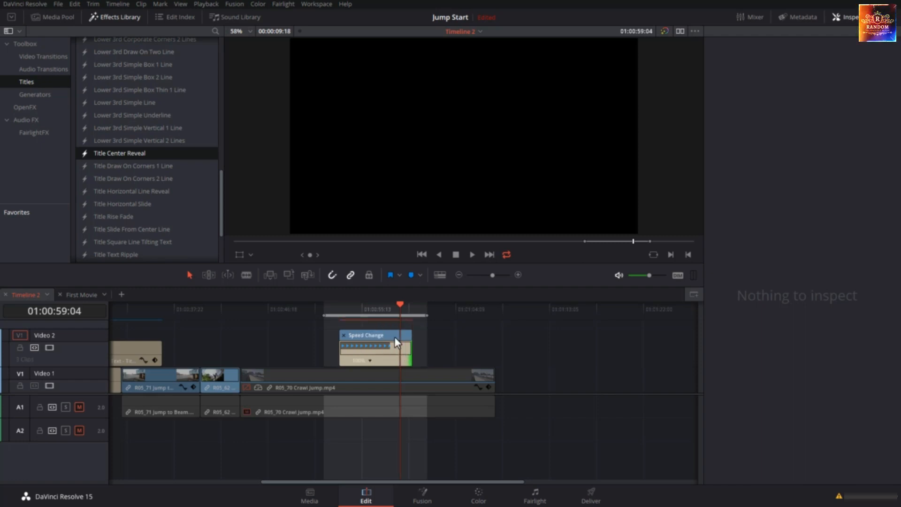
Step: Move the marked range past Title Center Reveal with a length of 00:00:12:00 and place Title Text Ripple on Video 2 inside it
drag(424, 315, 552, 315)
drag(320, 315, 424, 316)
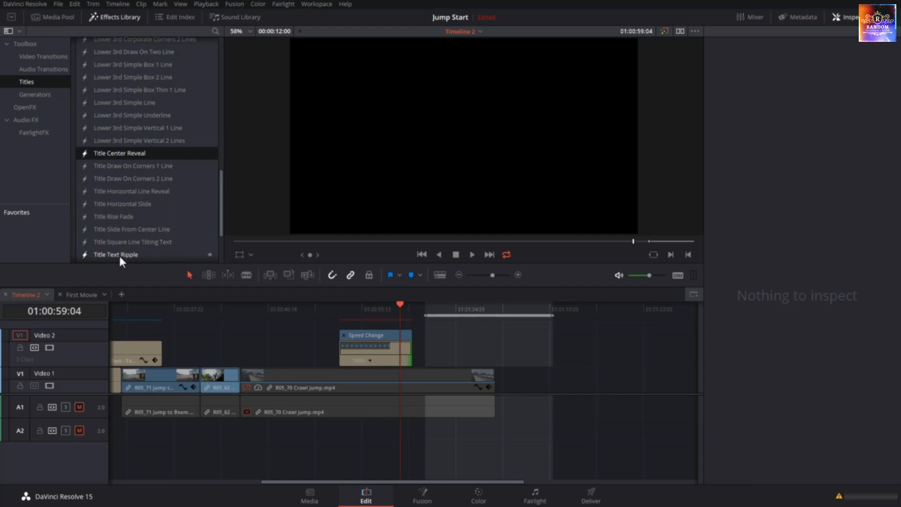
scroll(119, 254, down, 3)
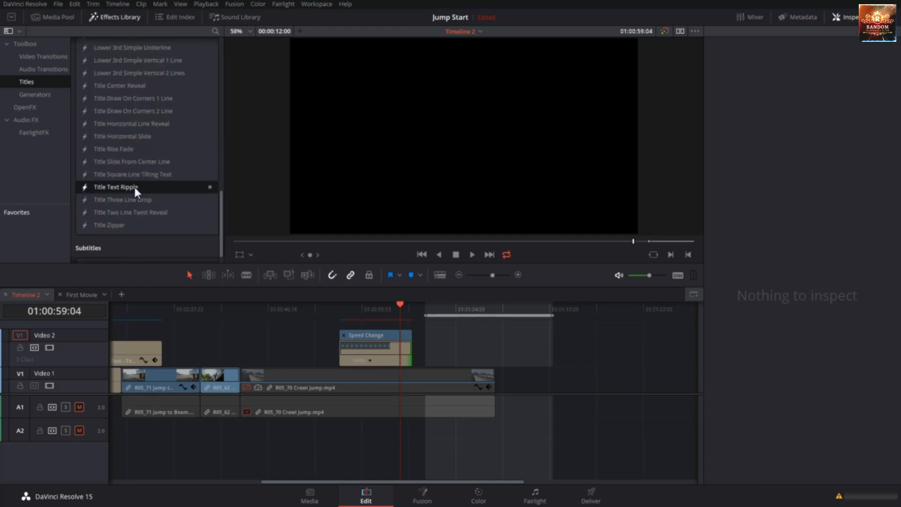
drag(134, 187, 459, 347)
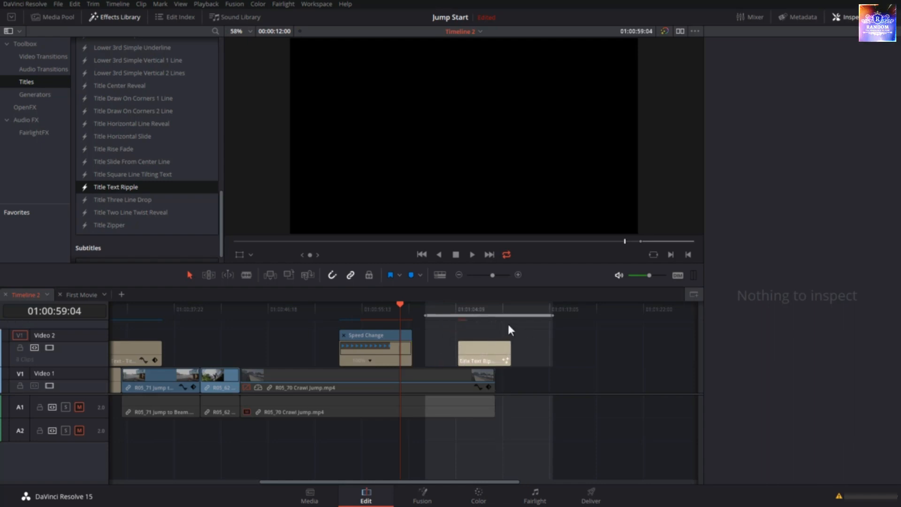
Step: Show the retime controls of the Title Text Ripple clip, extend its end, and park the playhead in the extended part
click(486, 362)
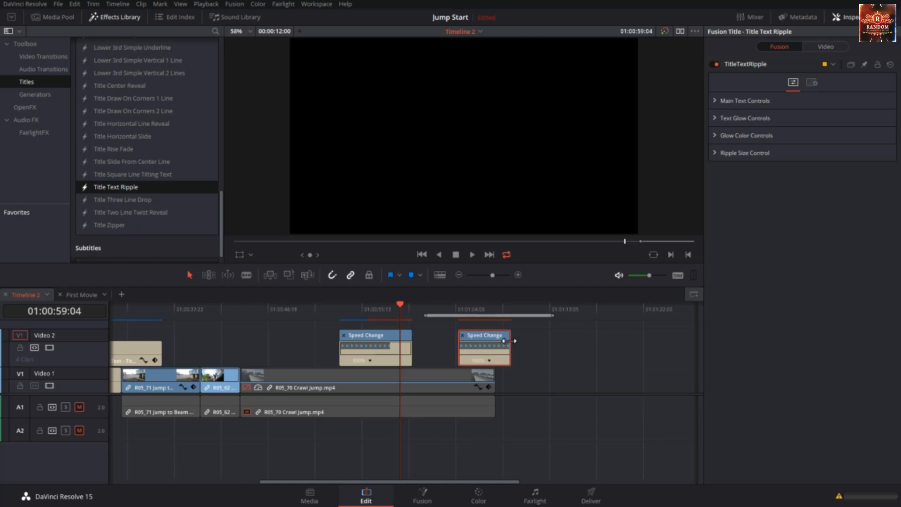
drag(509, 353, 529, 353)
drag(514, 312, 516, 314)
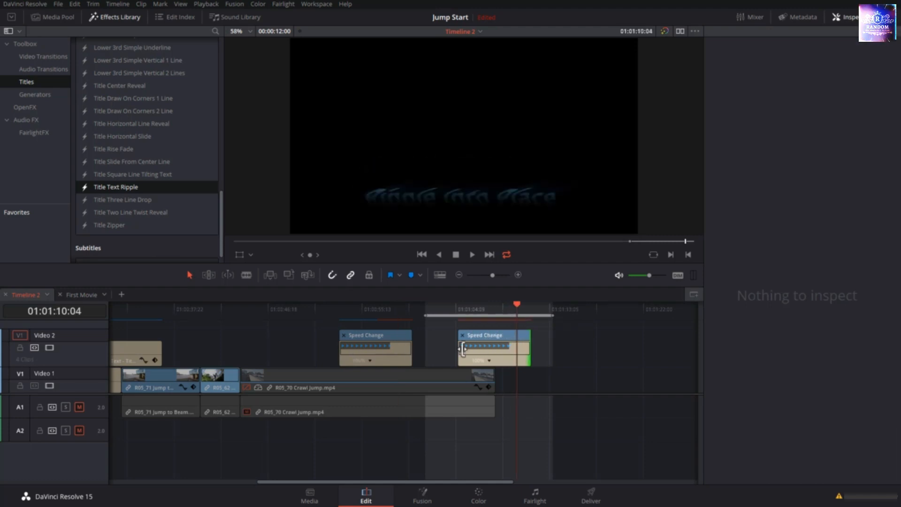
Step: Play back the Title Text Ripple animation from the clip's start at 01:01:04:16
drag(470, 312, 463, 308)
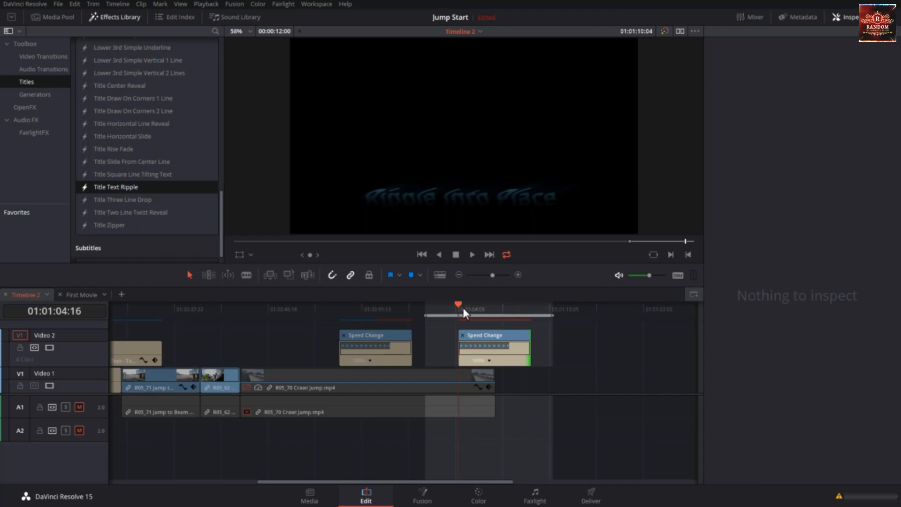
click(464, 358)
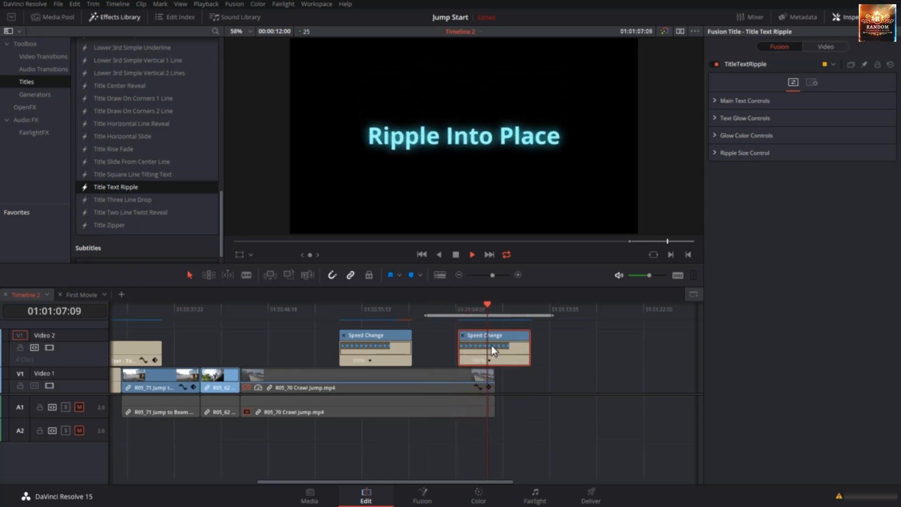
key(space)
Step: Place the Title Three Line Drop Fusion title on Video 2 after Title Text Ripple, preview it mid-clip, and select it
click(131, 200)
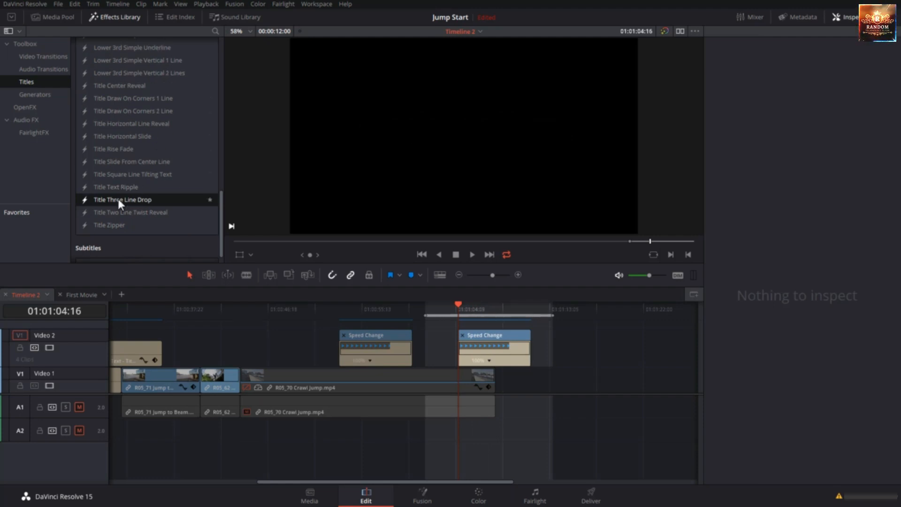
drag(125, 200, 563, 345)
click(582, 305)
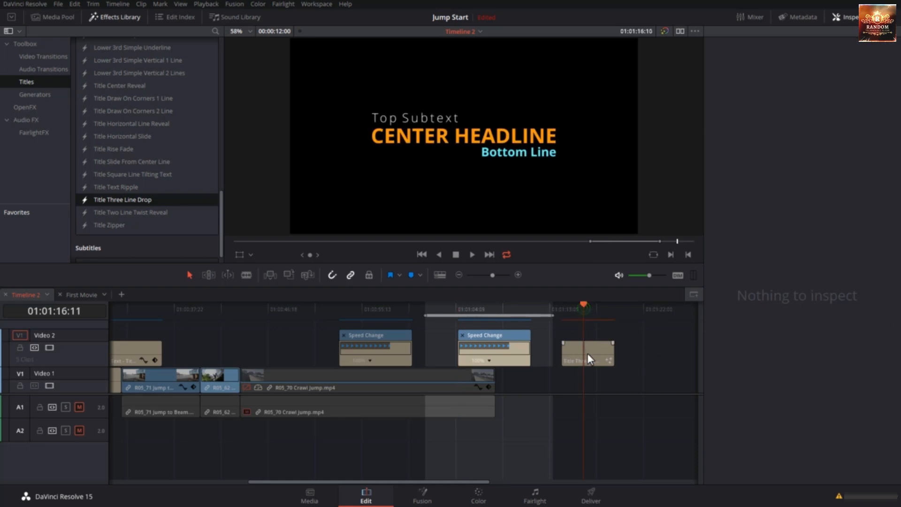
click(586, 352)
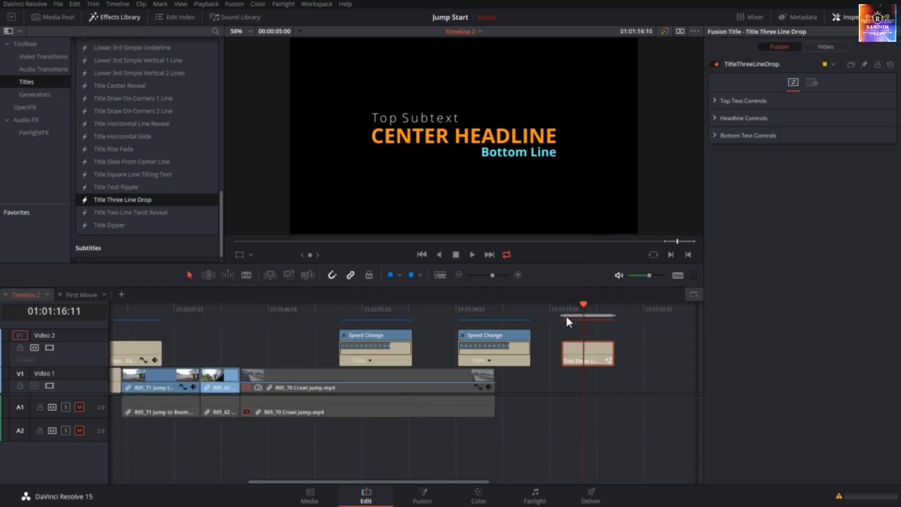
Step: Widen the marked range around Title Three Line Drop to 00:00:09:22 and extend the clip's end within it
drag(561, 317, 543, 317)
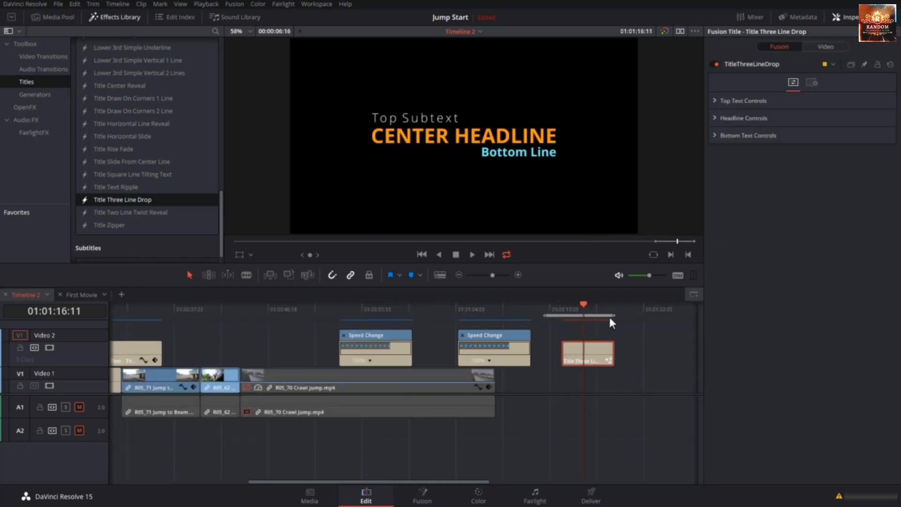
drag(615, 315, 649, 316)
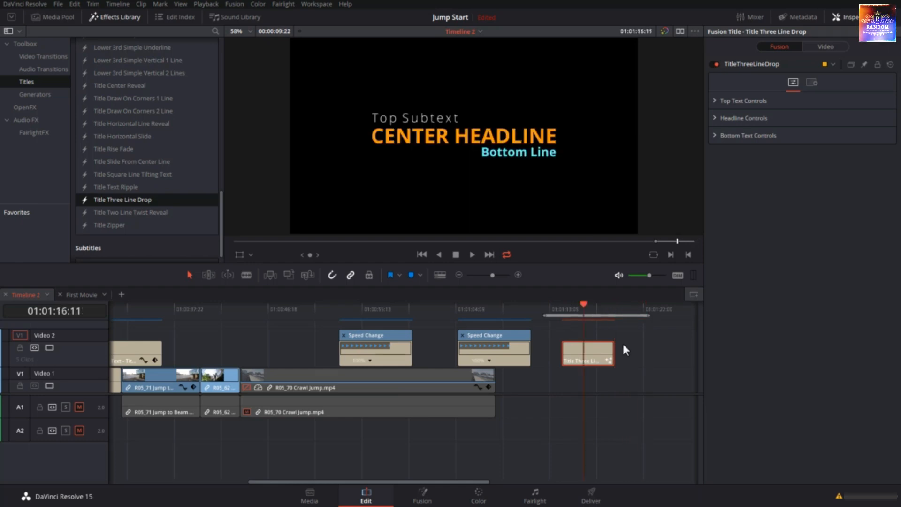
drag(611, 350, 638, 353)
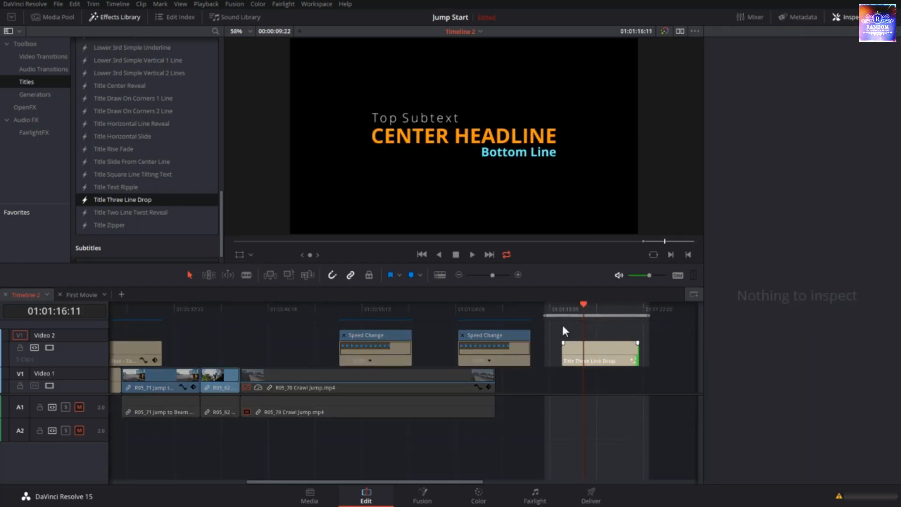
Step: Play back the Title Three Line Drop animation from its start and park the playhead at 01:01:16:21
click(562, 308)
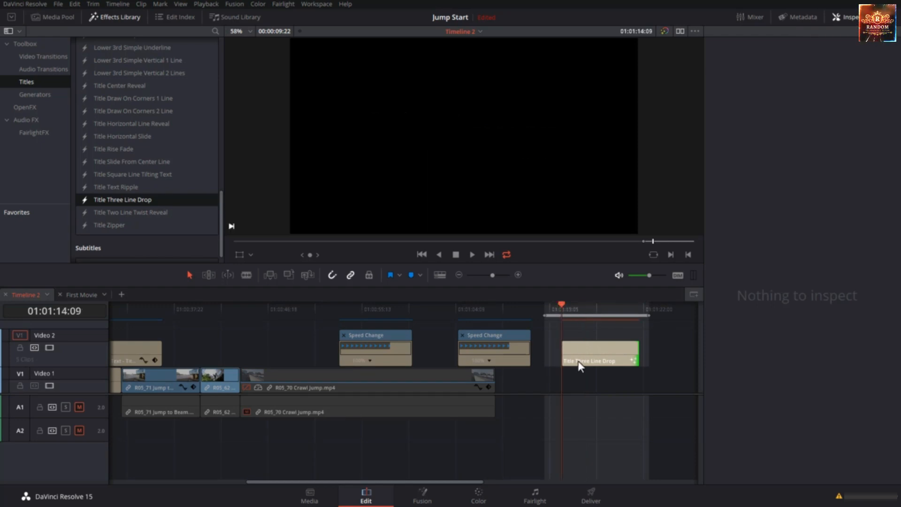
click(590, 350)
key(space)
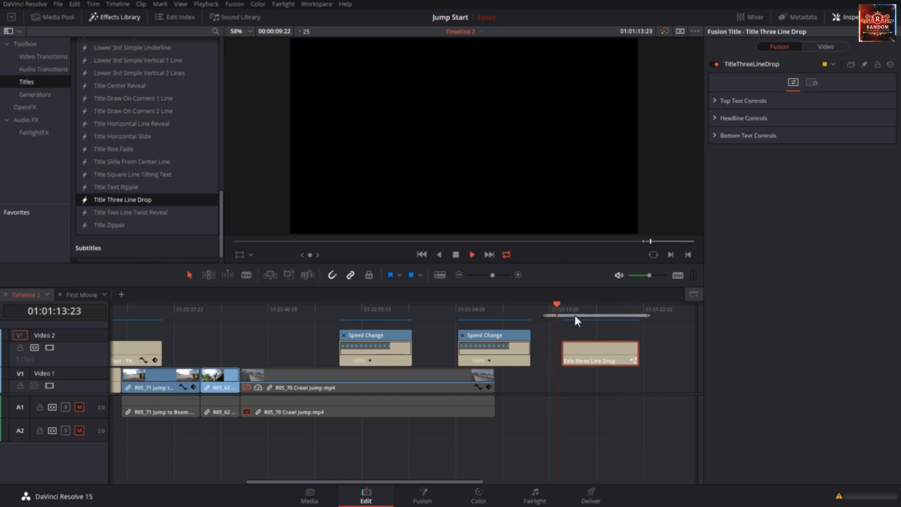
drag(574, 313, 587, 313)
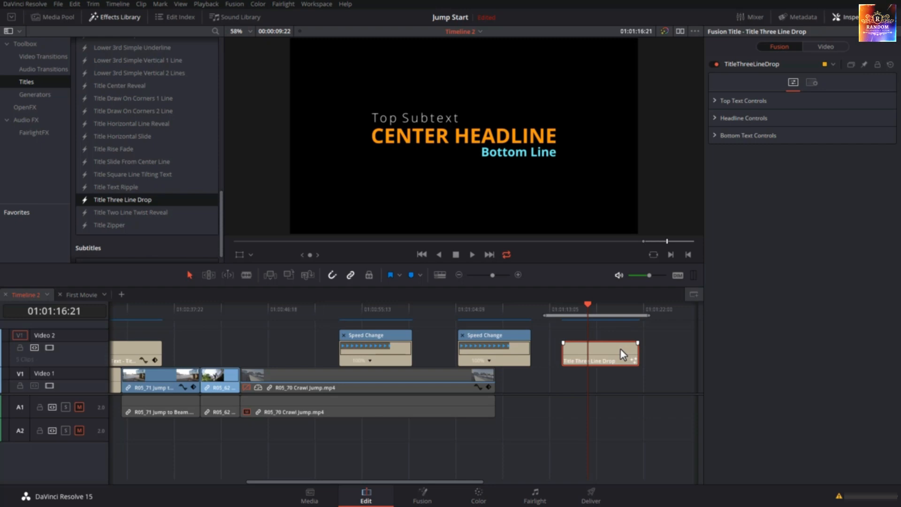
Step: Enable Motion Blur for the top text, headline and bottom text of the Title Three Line Drop clip
click(715, 99)
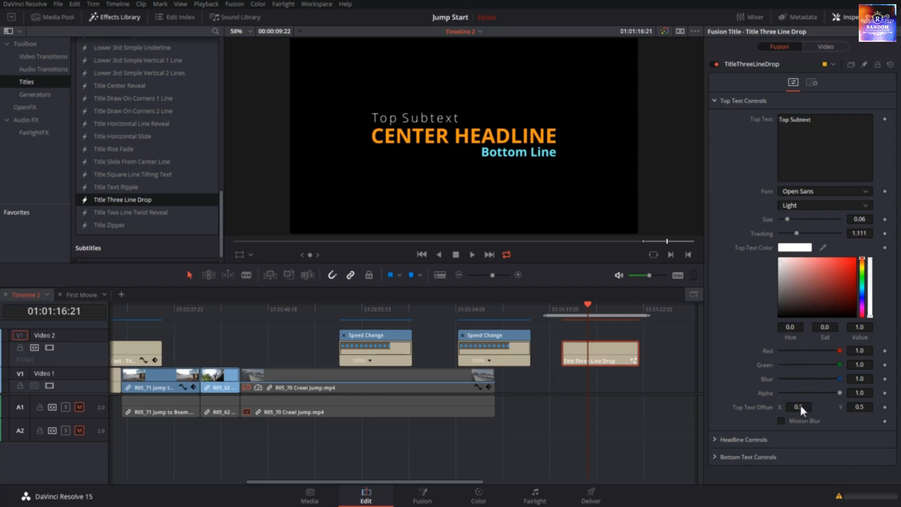
click(781, 420)
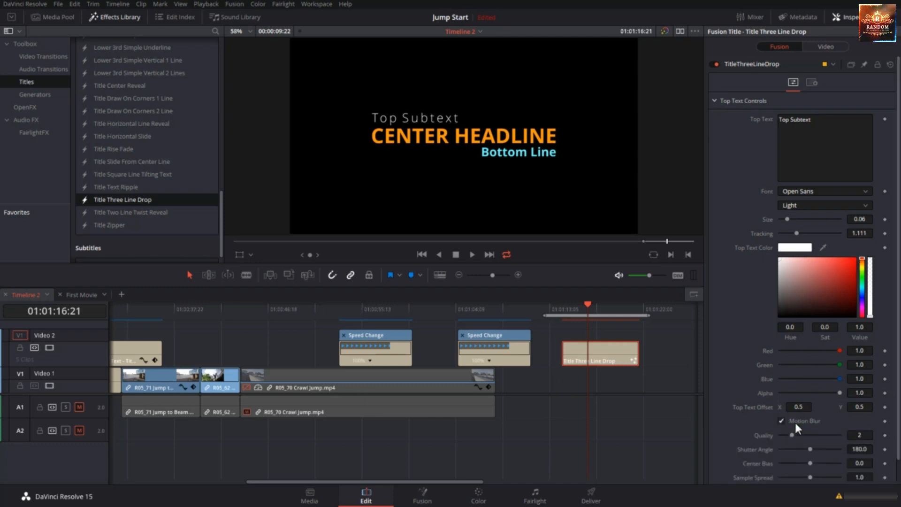
click(714, 100)
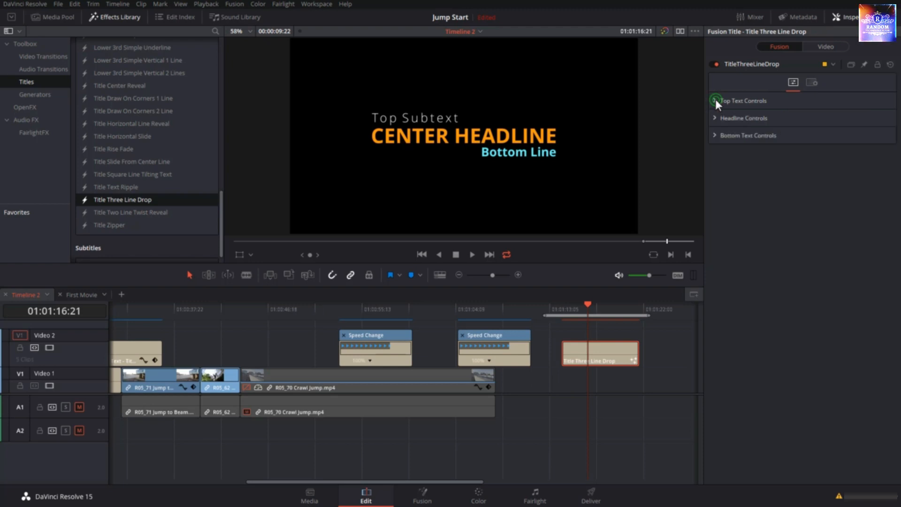
click(714, 117)
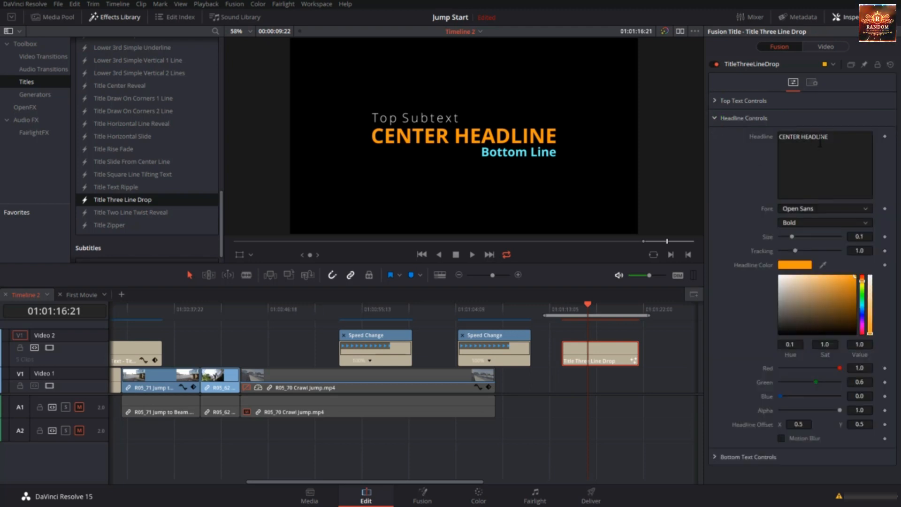
click(783, 437)
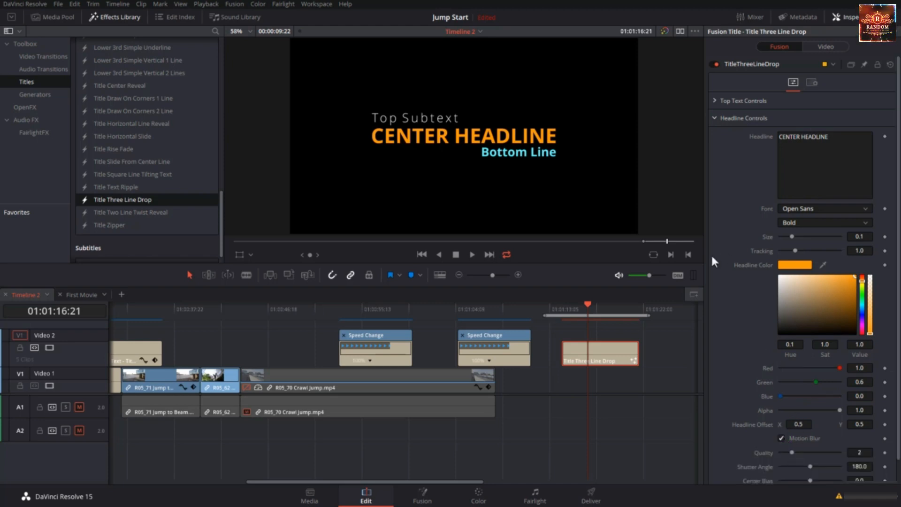
scroll(765, 361, down, 1)
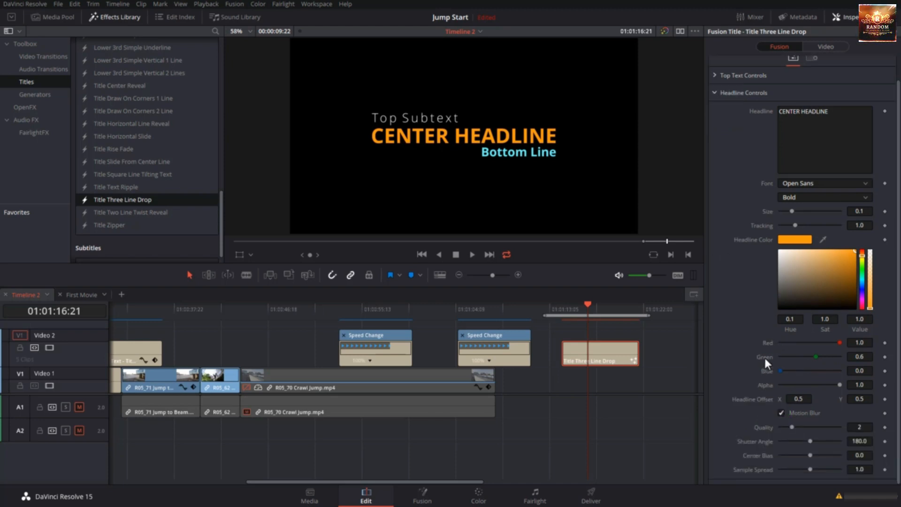
click(714, 93)
click(713, 109)
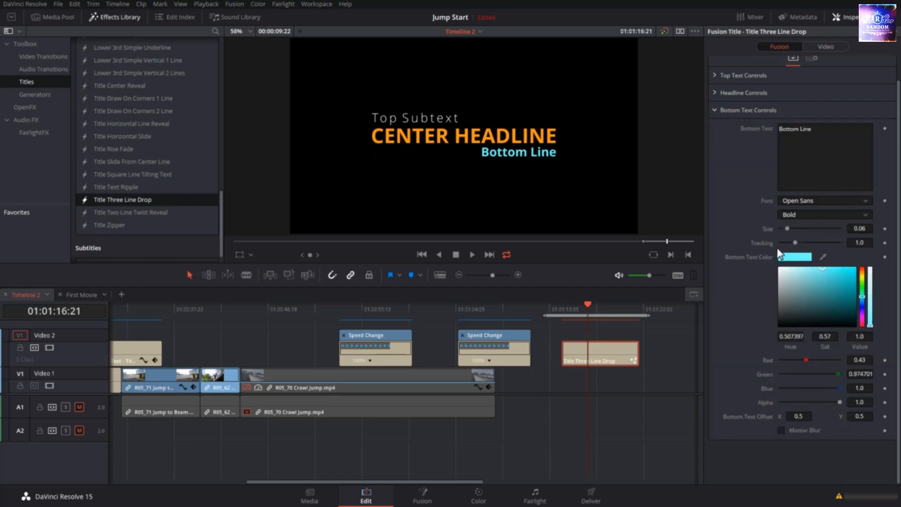
click(782, 430)
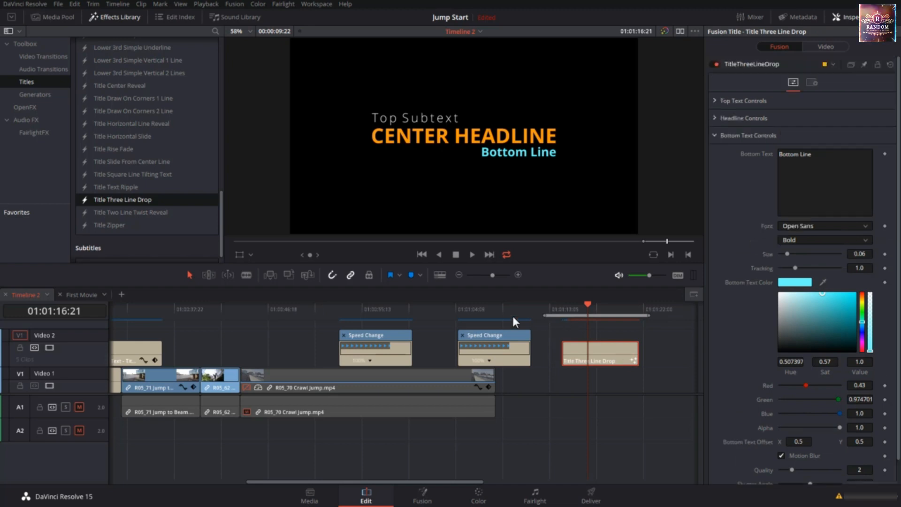
Step: Select the Title Text Ripple clip with the playhead at 01:01:08:04 and review its main text settings
click(489, 311)
click(510, 335)
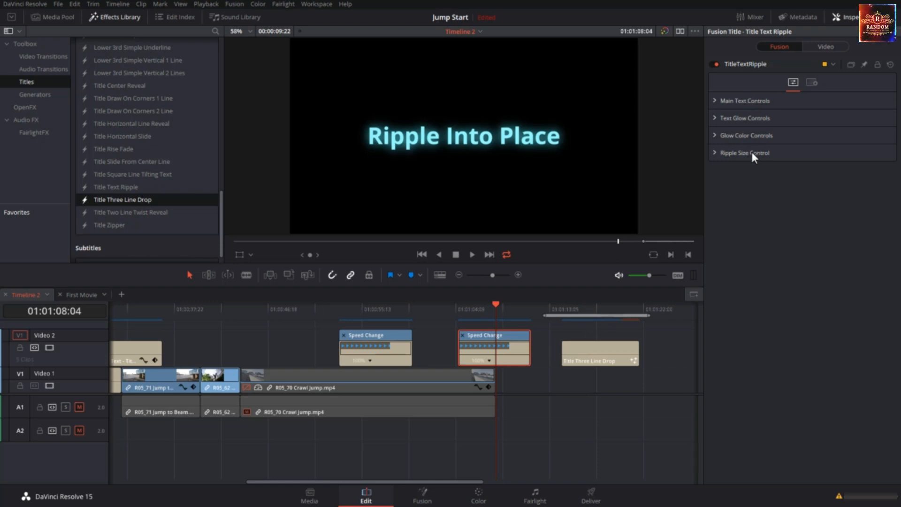
click(713, 100)
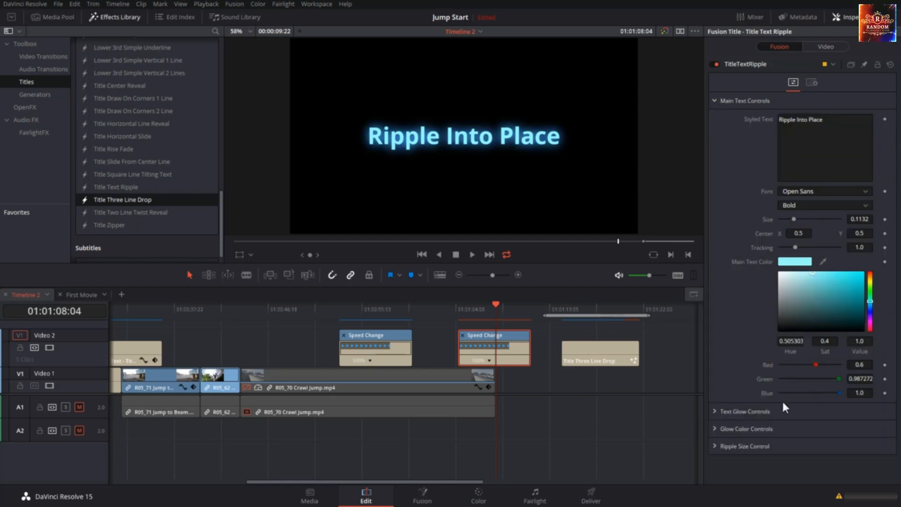
click(713, 100)
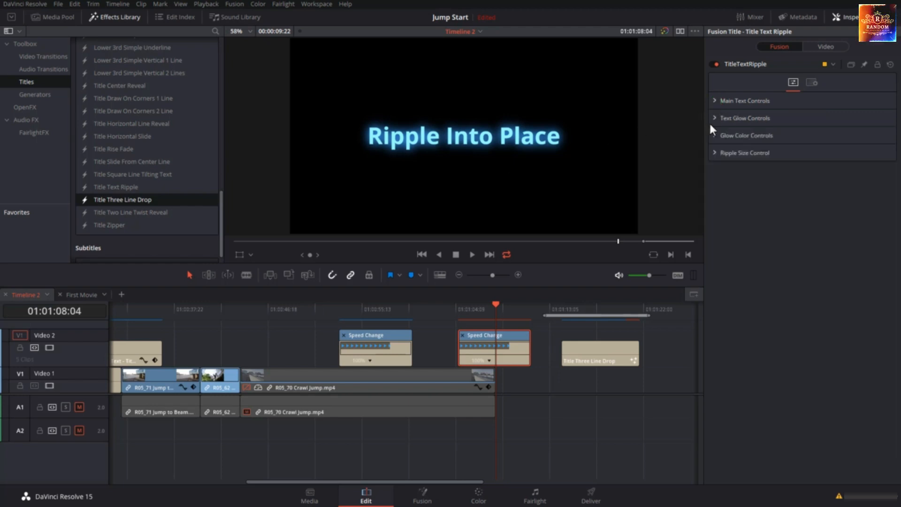
Step: Try Glow Size 48.0, Glow 0.606 and Blend 0.315 on Title Text Ripple, and reset all three to their defaults
click(714, 118)
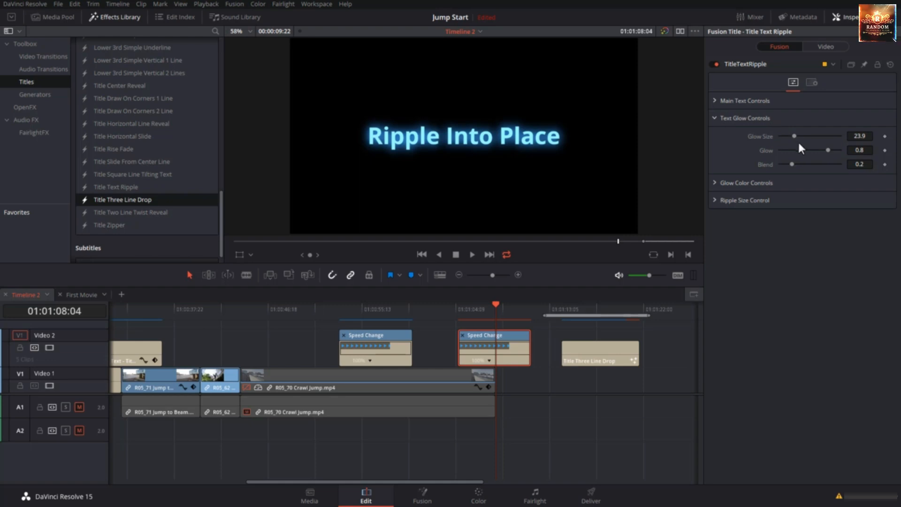
drag(794, 133, 798, 162)
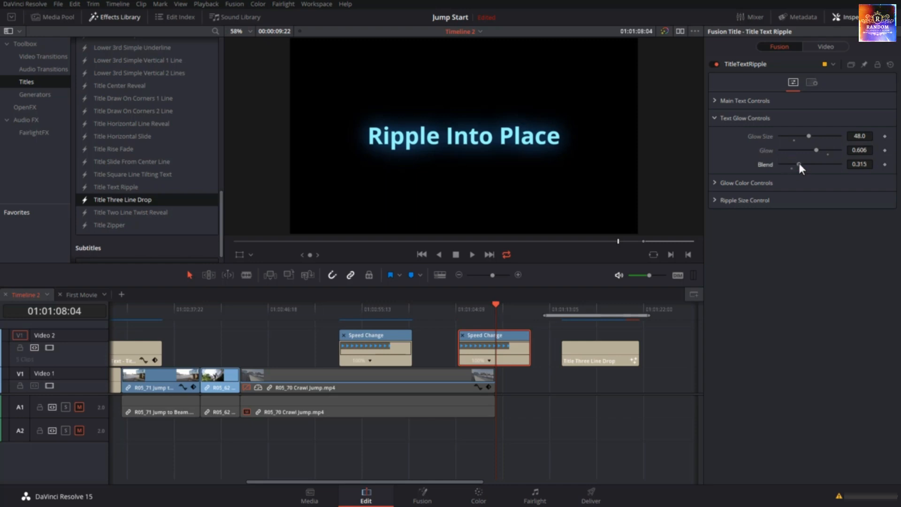
double_click(790, 168)
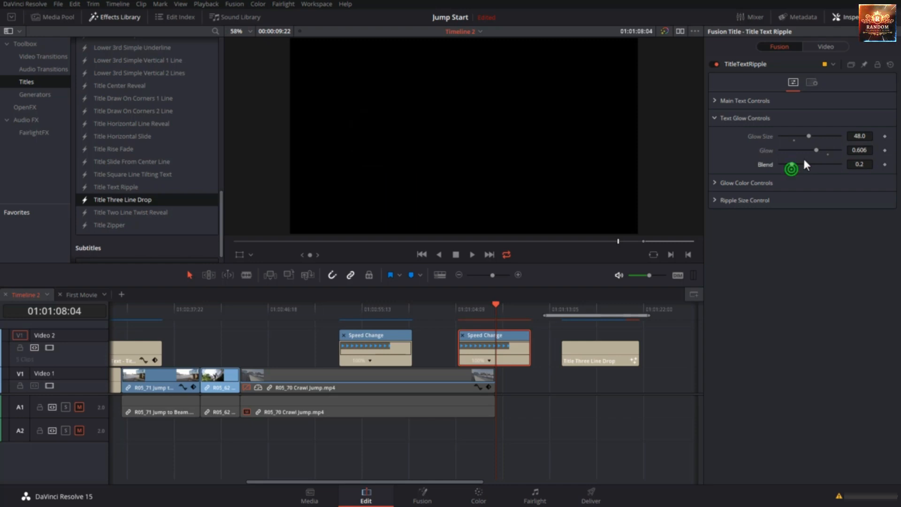
click(827, 154)
click(793, 140)
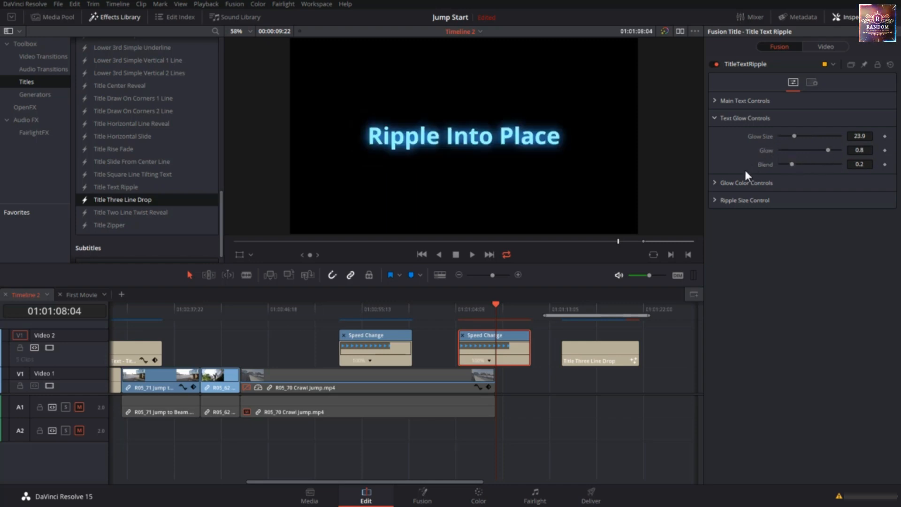
Step: Change Title Text Ripple's glow color to green at strength 1.0 and set its Ripple Size to 6.06, previewing at 01:01:05:14
click(714, 183)
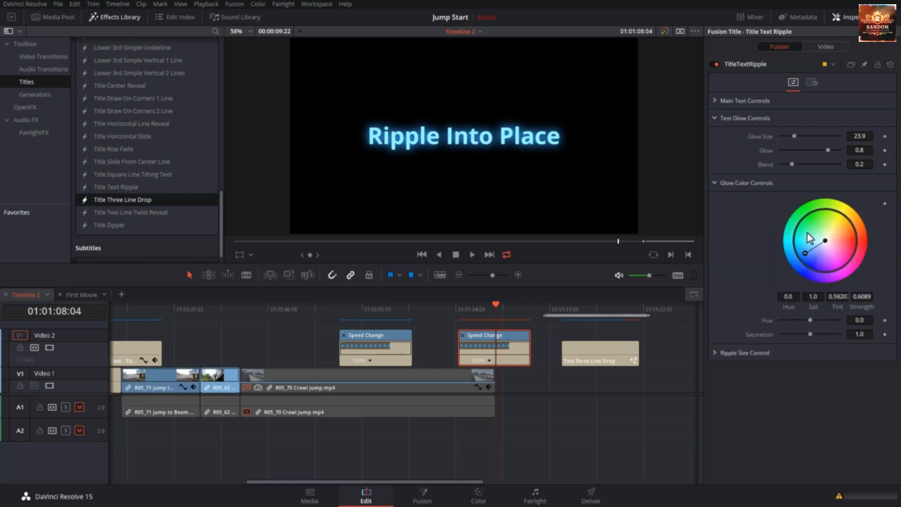
drag(807, 253, 824, 209)
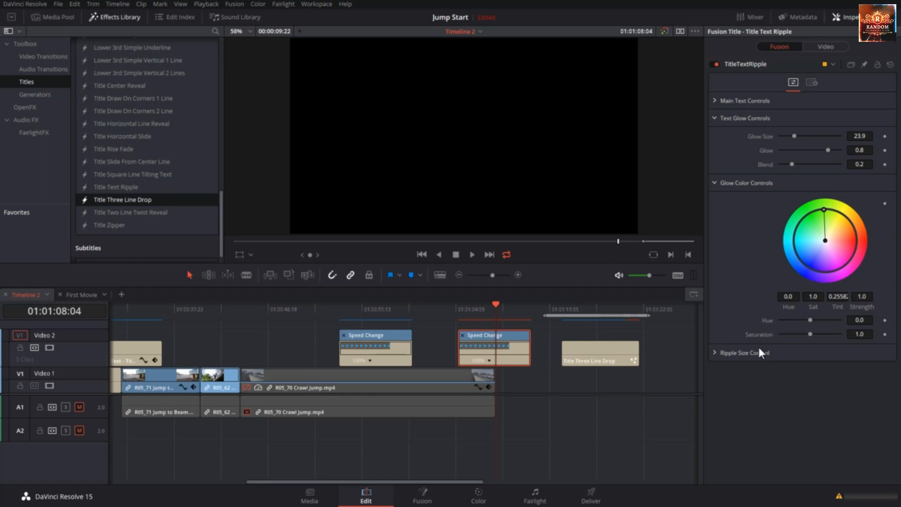
click(714, 352)
click(483, 304)
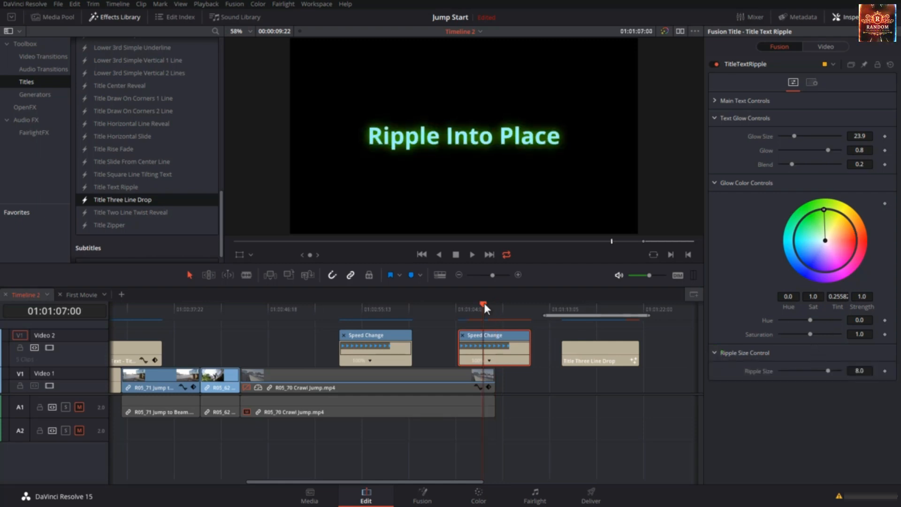
mouse_move(484, 304)
mouse_down()
mouse_move(463, 304)
mouse_move(469, 310)
mouse_up()
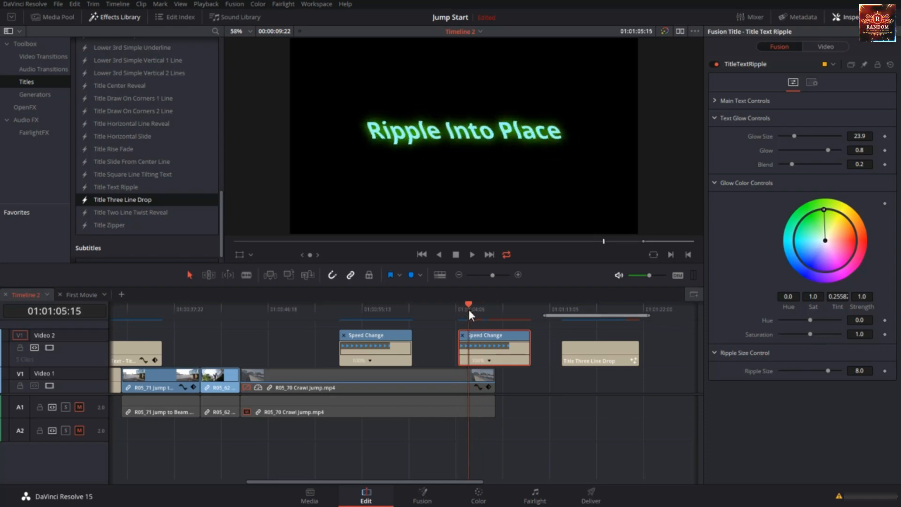
key(Left)
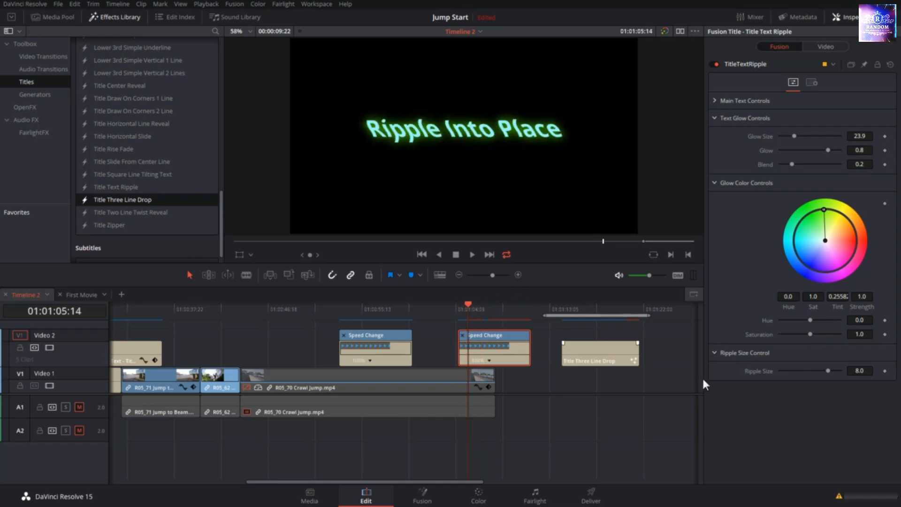
drag(827, 371, 816, 371)
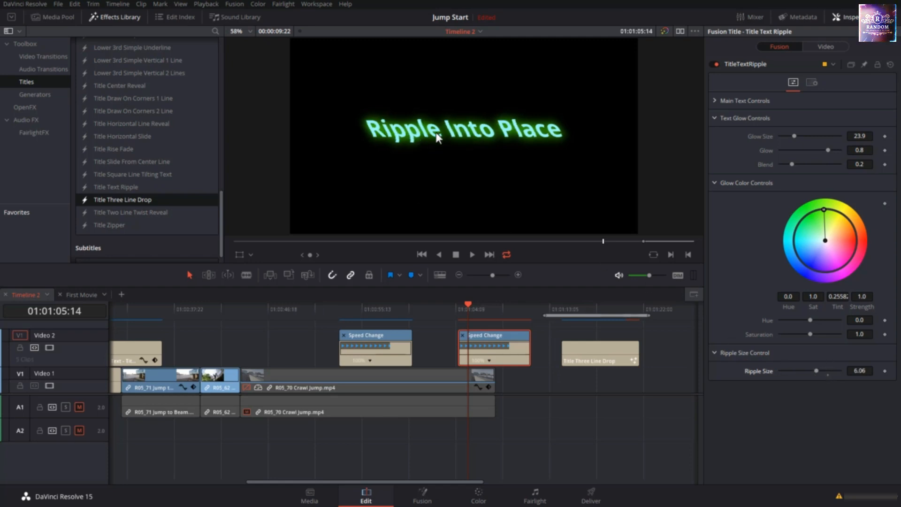
Step: Select the Title Center Reveal clip to view its settings and browse the list of available Fusion titles
click(399, 338)
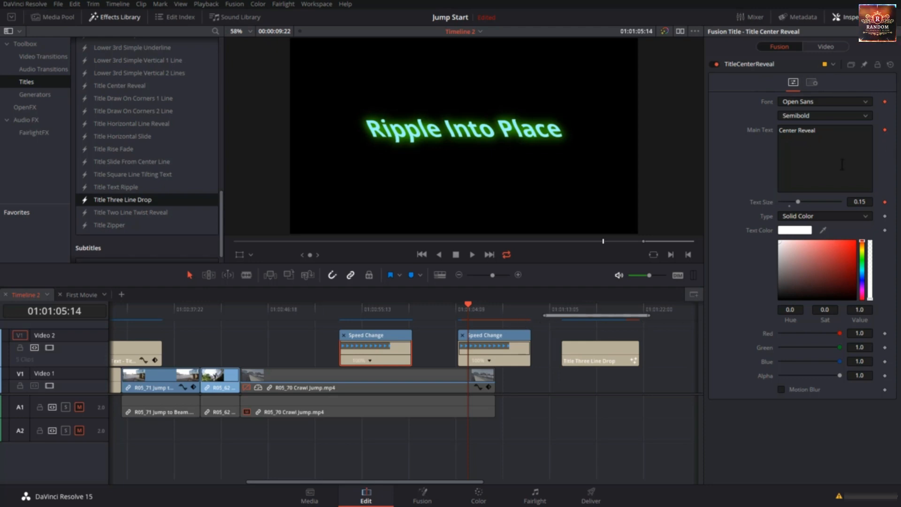
scroll(162, 223, up, 10)
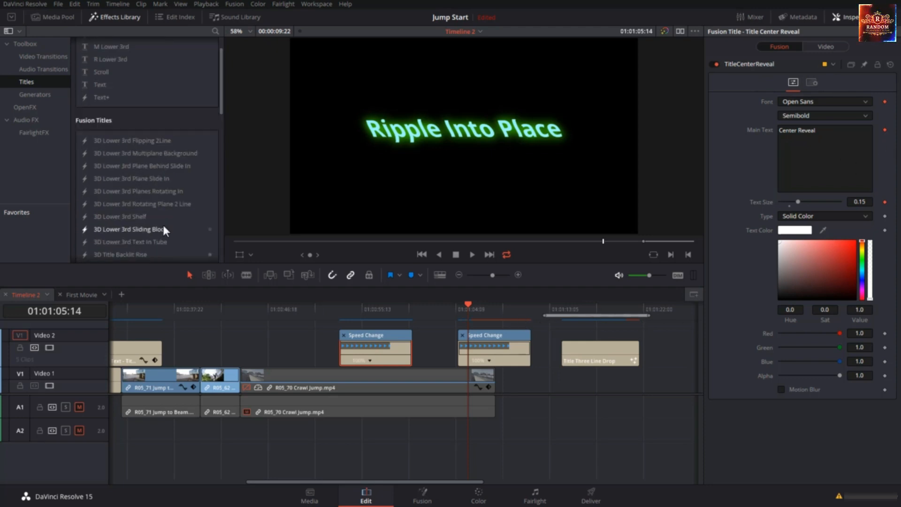
scroll(192, 176, down, 8)
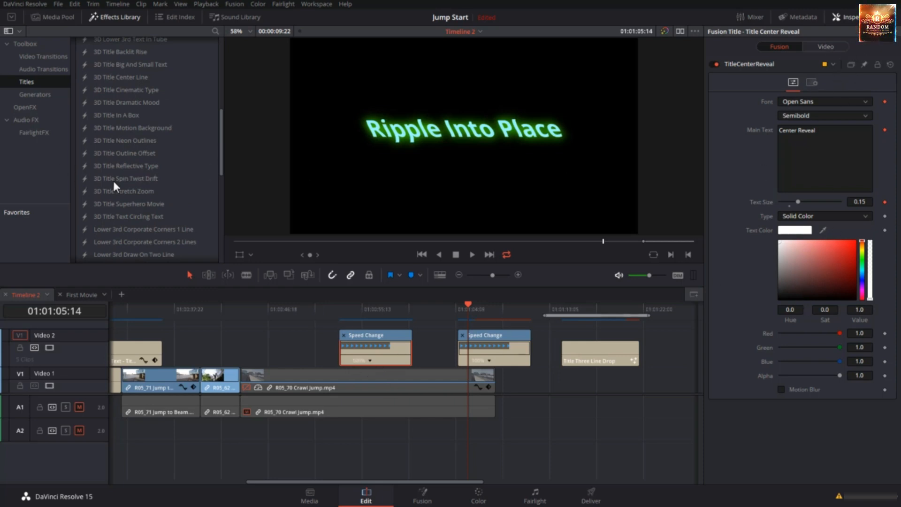
scroll(153, 181, down, 5)
scroll(154, 182, down, 3)
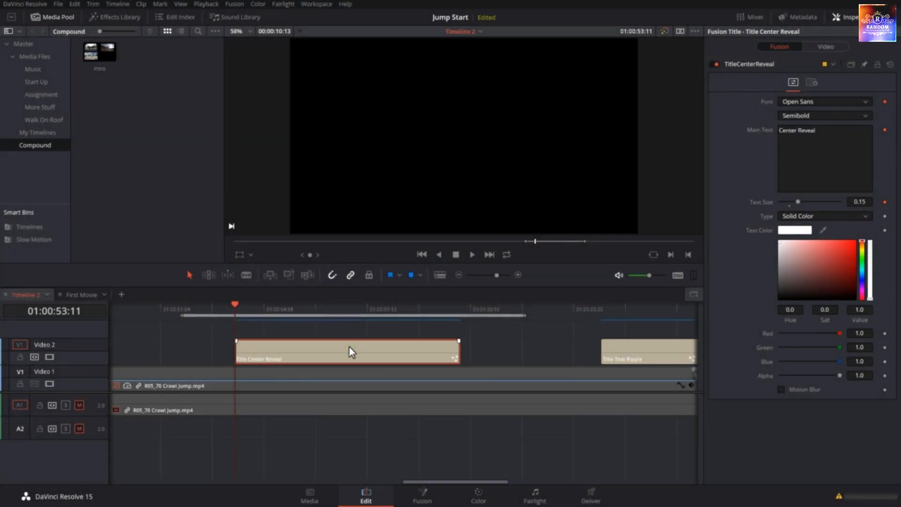
Step: Show the retime controls on the Title Center Reveal clip and display the library of titles
key(ctrl+r)
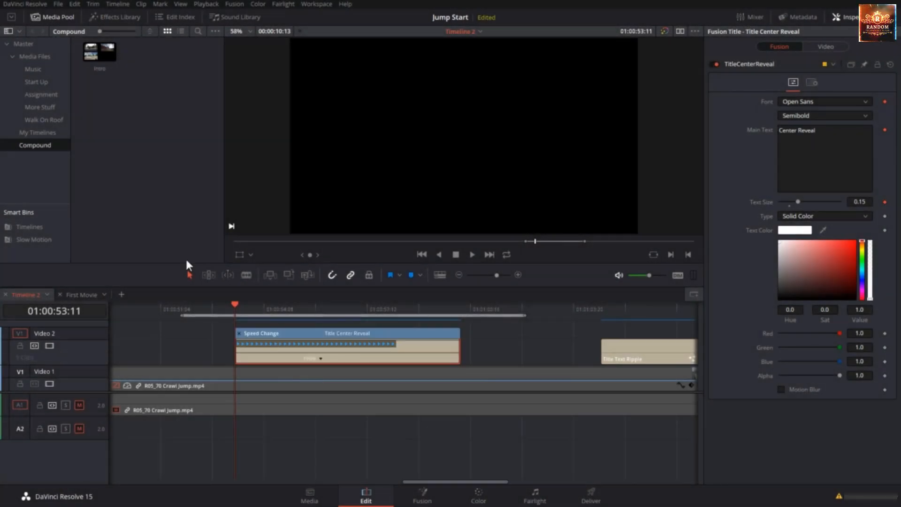
click(121, 16)
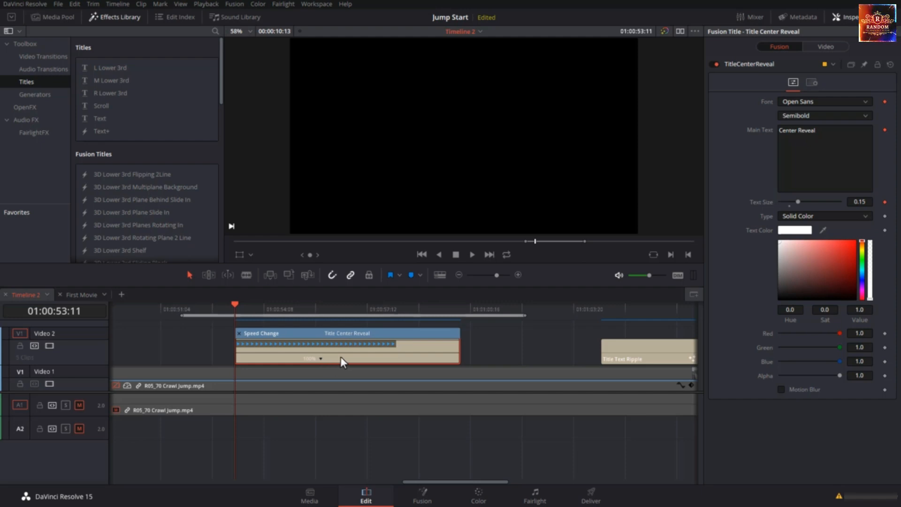
Step: Convert the Title Center Reveal clip into a compound clip named Center Reveal and check it among the project's media
right_click(348, 331)
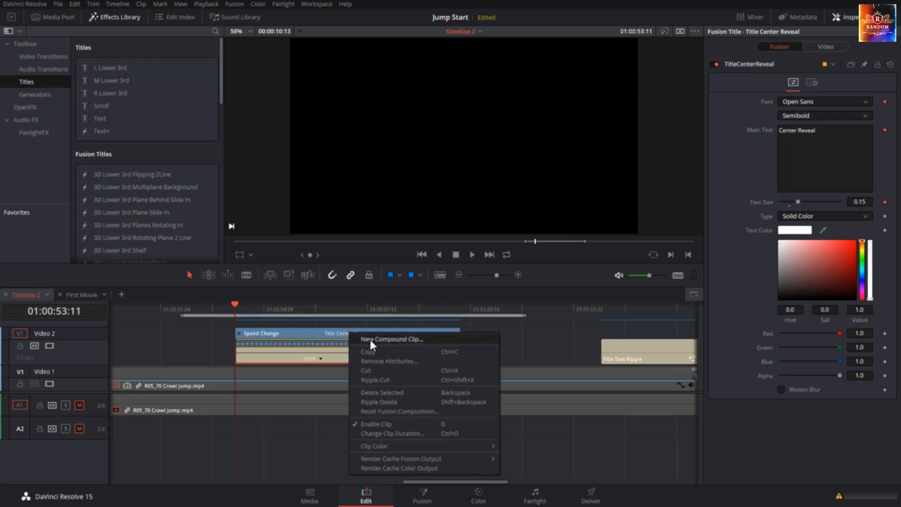
click(370, 340)
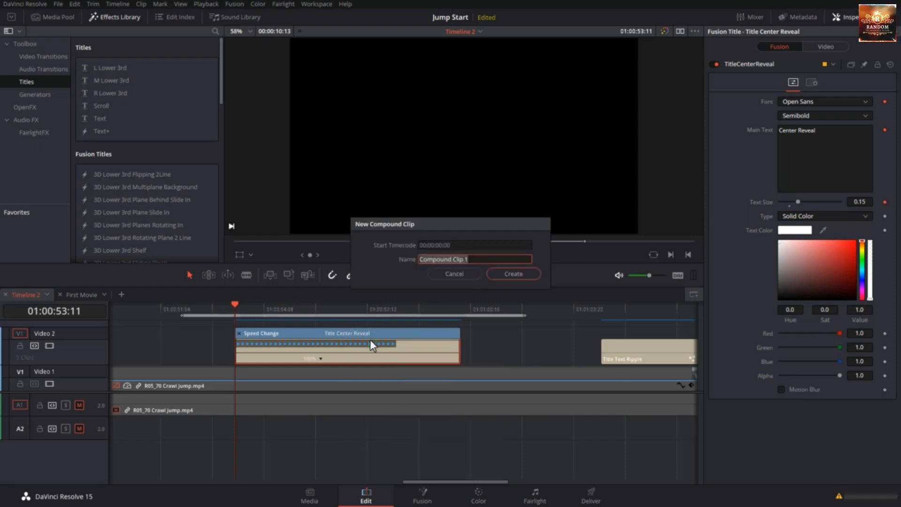
key(BackSpace)
text(Center Reveal)
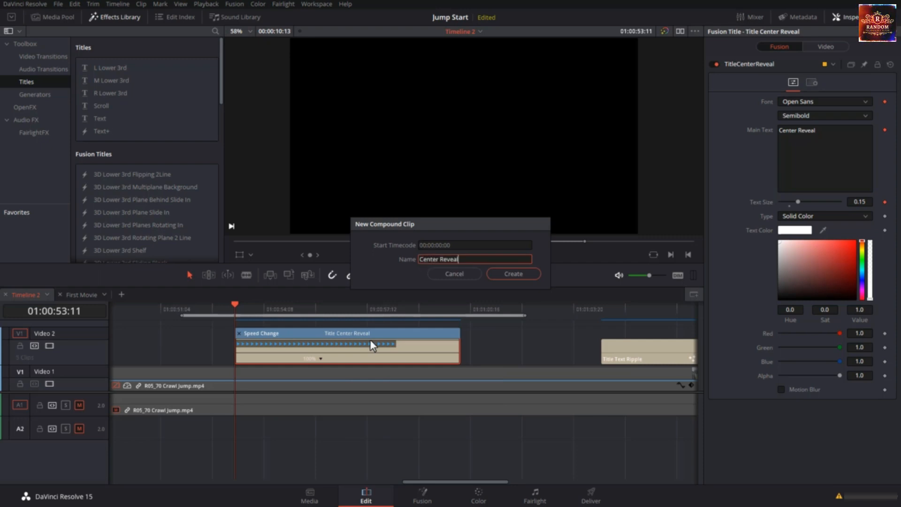
click(514, 273)
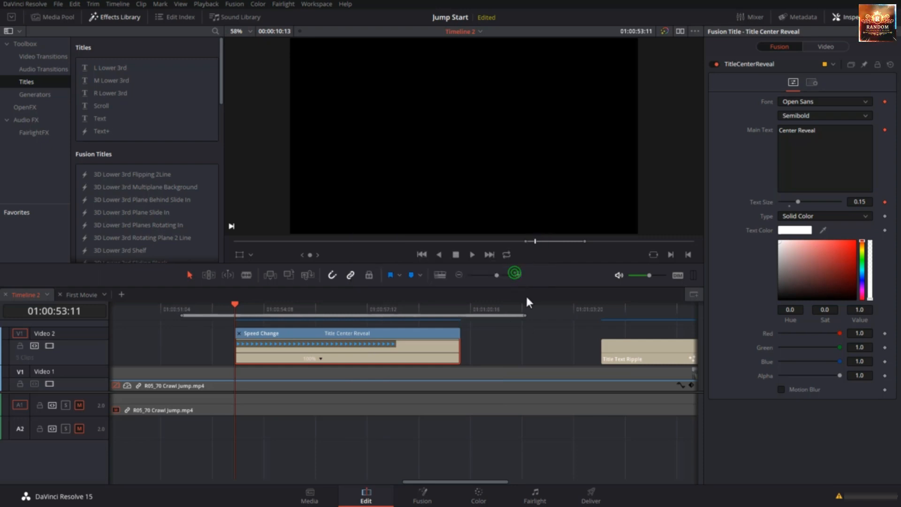
click(62, 19)
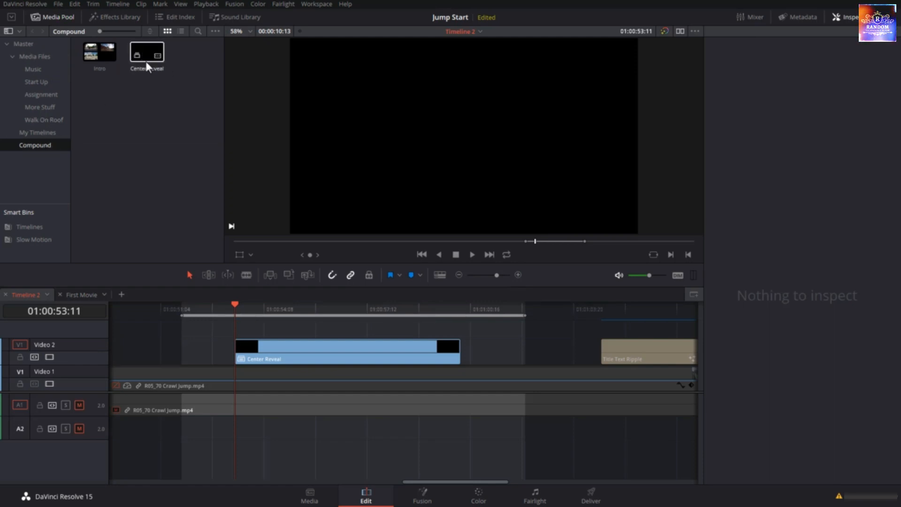
Step: Turn on Fusion output render caching for the Center Reveal compound clip and show its retime controls
click(363, 351)
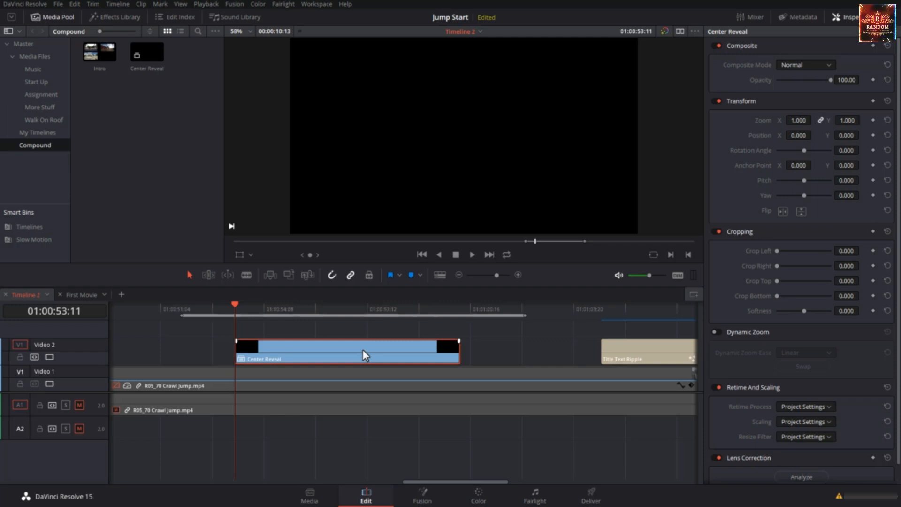
right_click(362, 350)
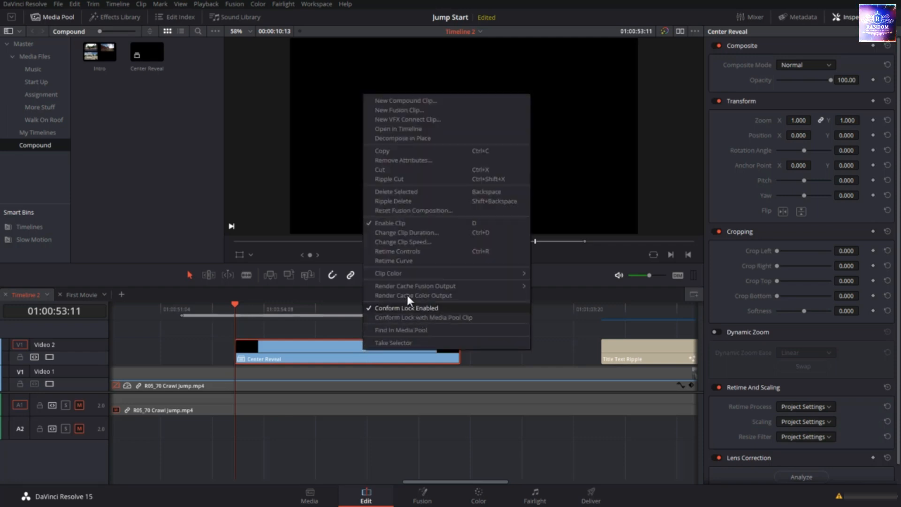
mouse_move(441, 286)
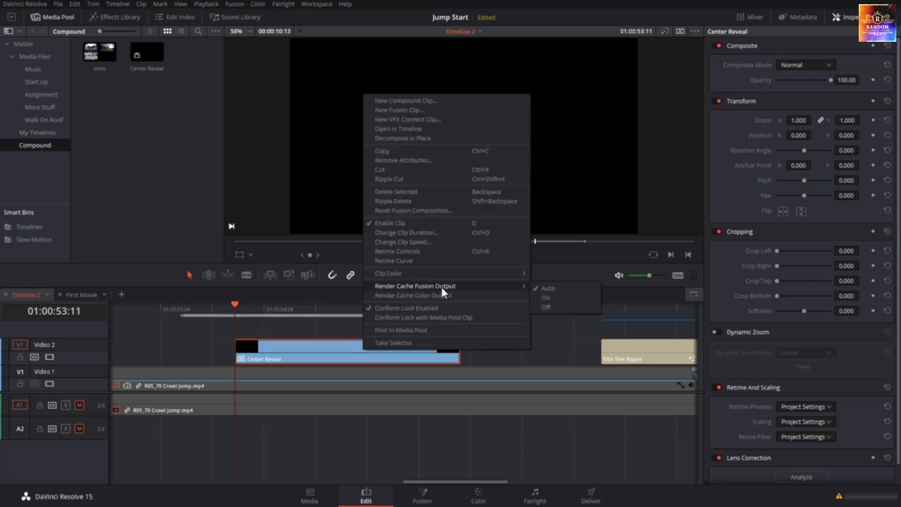
click(555, 299)
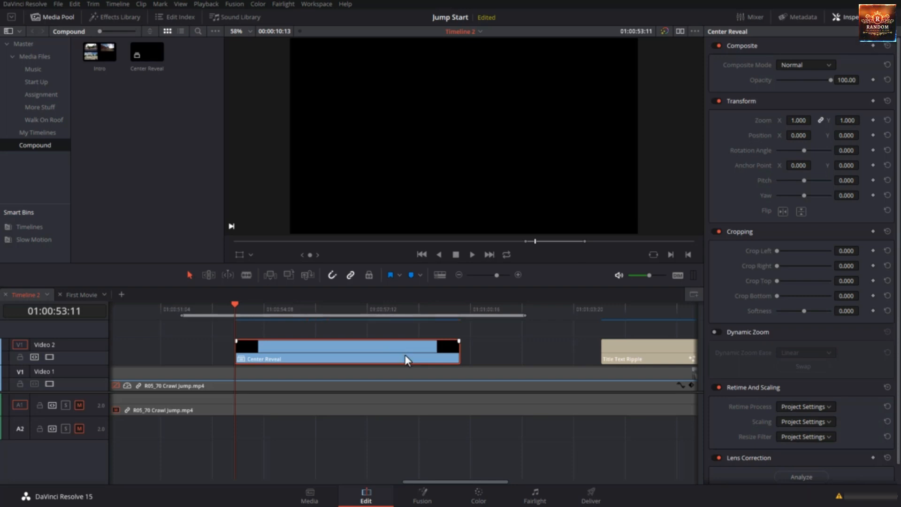
key(ctrl+r)
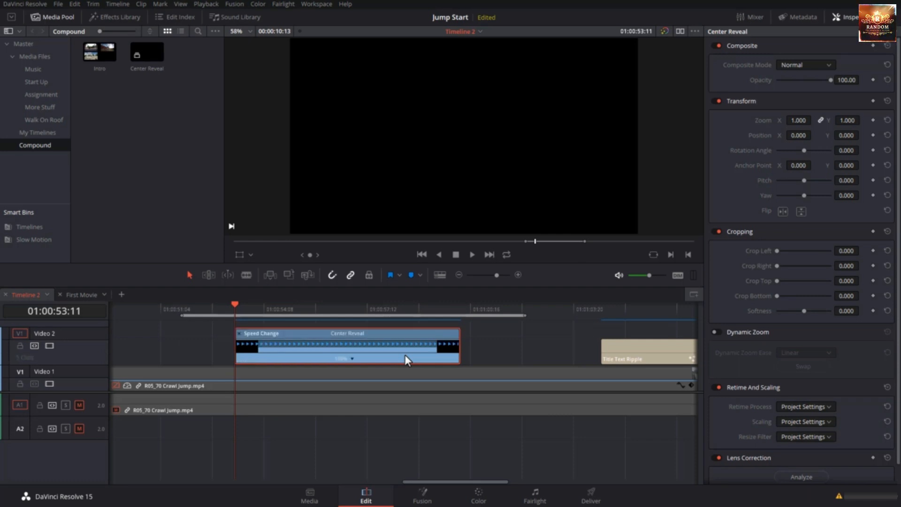
Step: Try the whole Center Reveal clip at 200% speed, play it back, and undo the speed change
click(352, 358)
mouse_move(386, 395)
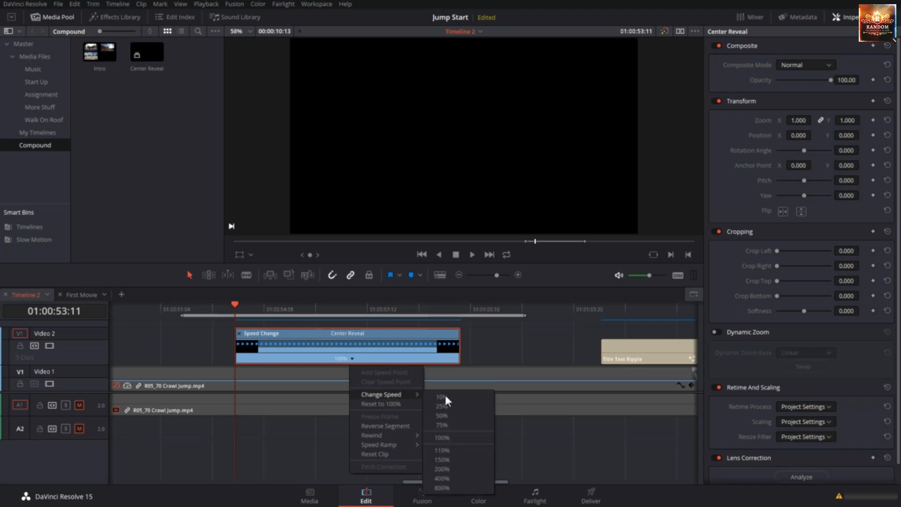
click(452, 467)
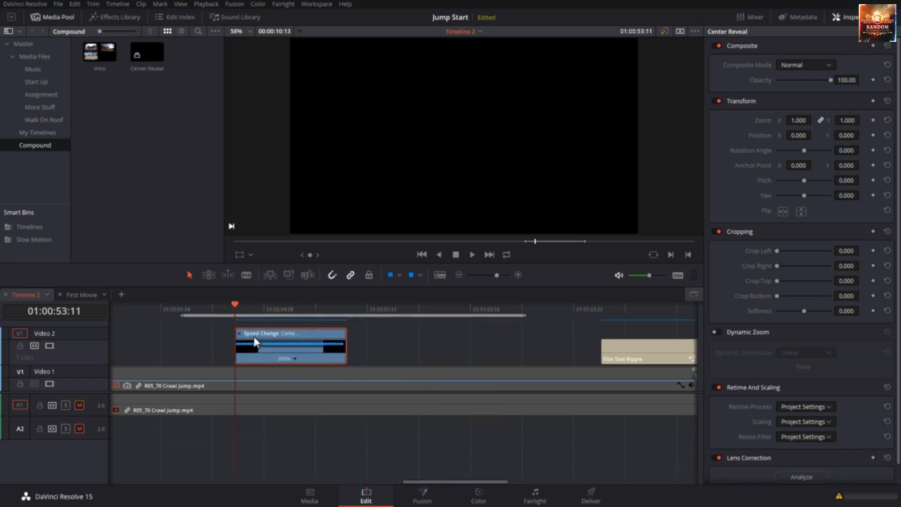
key(slash)
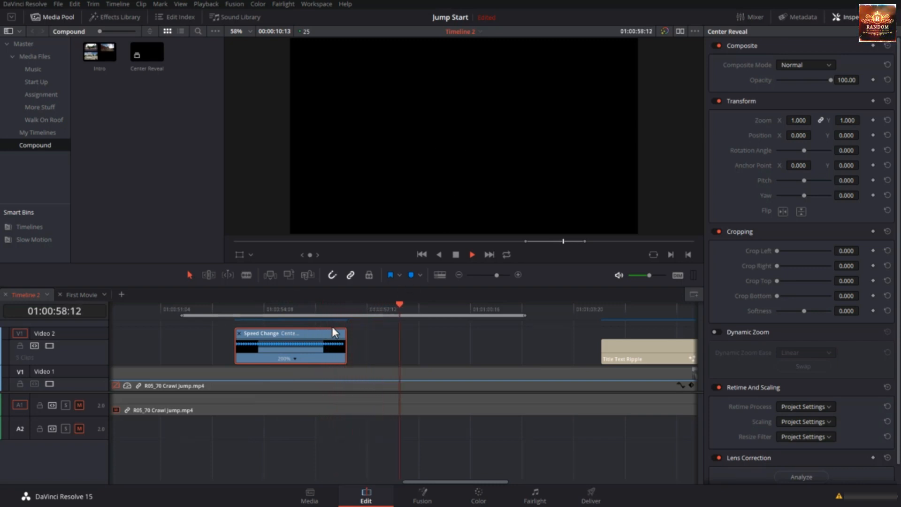
key(space)
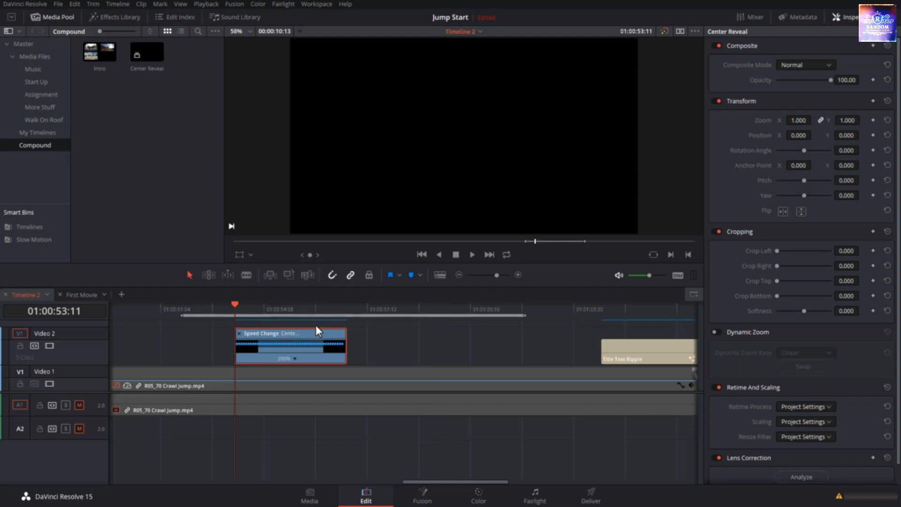
key(ctrl+z)
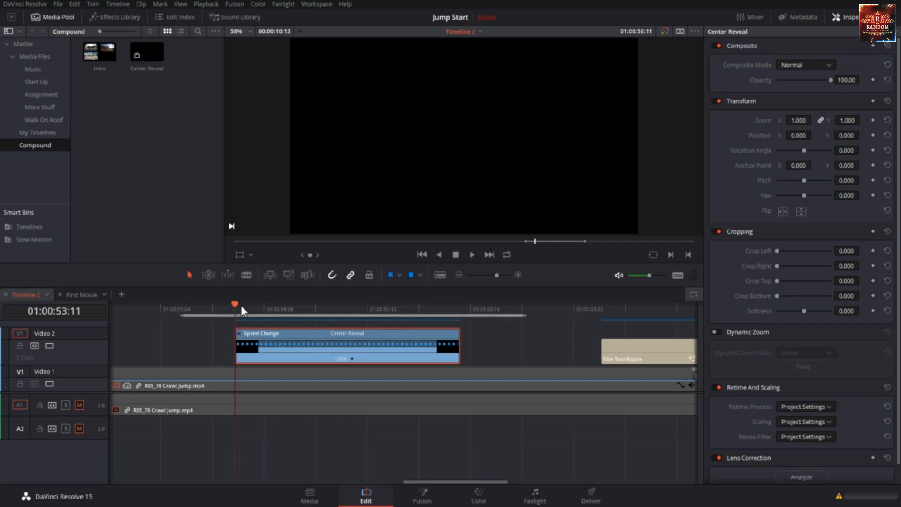
Step: Add speed points to the Center Reveal clip at 01:00:54:15 and 01:00:59:02
drag(233, 305, 272, 331)
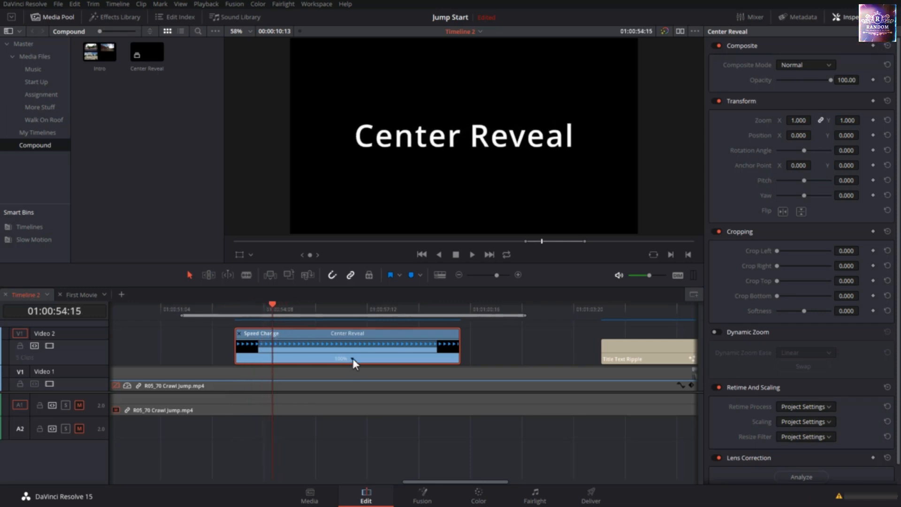
click(353, 358)
click(365, 372)
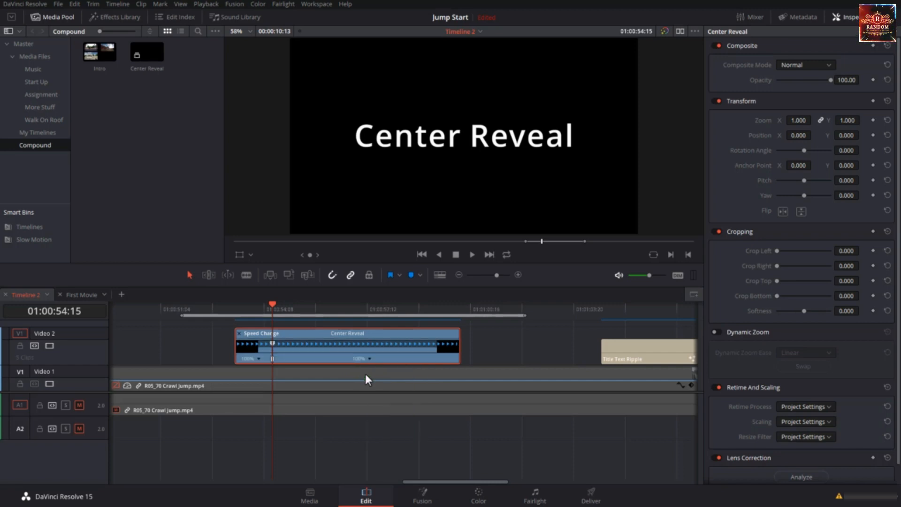
drag(274, 305, 418, 342)
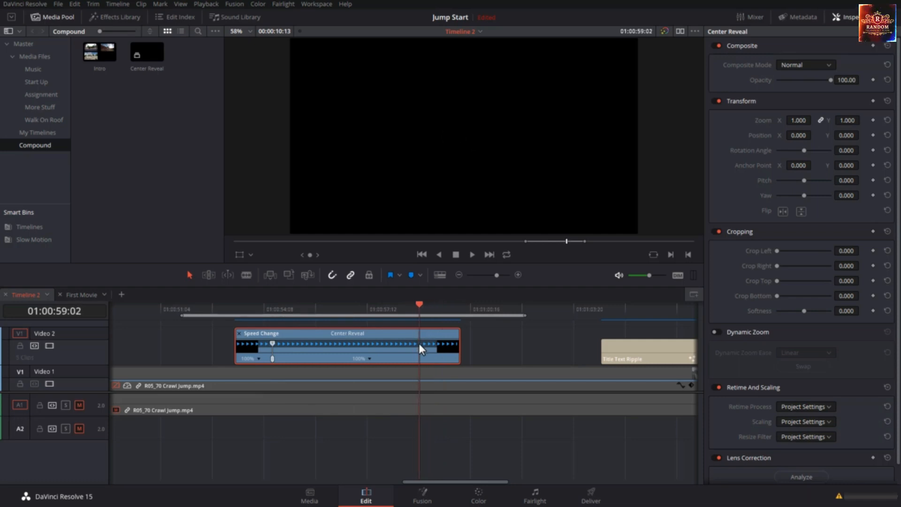
right_click(368, 357)
click(388, 371)
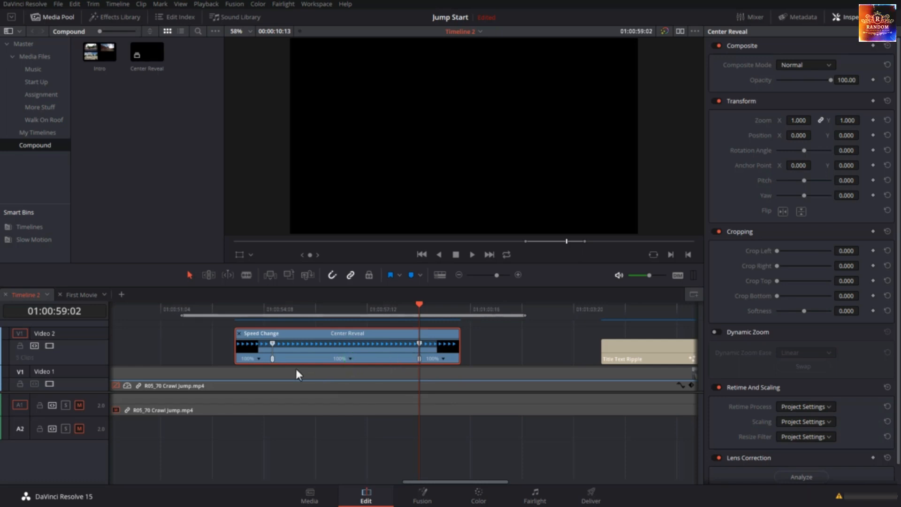
Step: Set the first and last speed segments of the Center Reveal clip to 150% and play the clip from its start
click(259, 358)
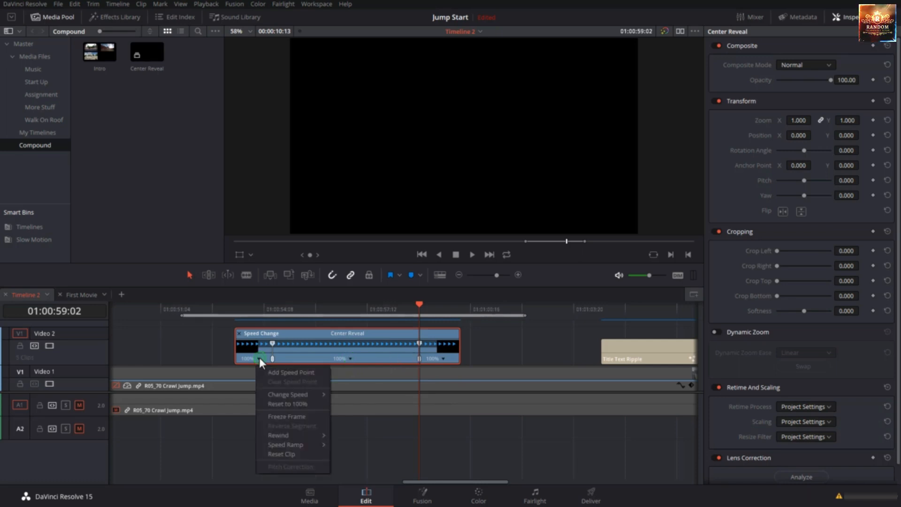
mouse_move(273, 398)
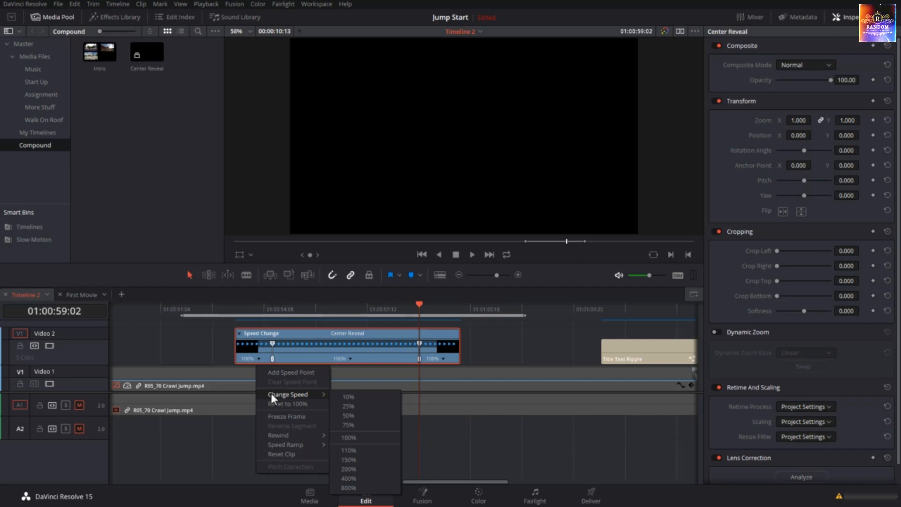
click(358, 457)
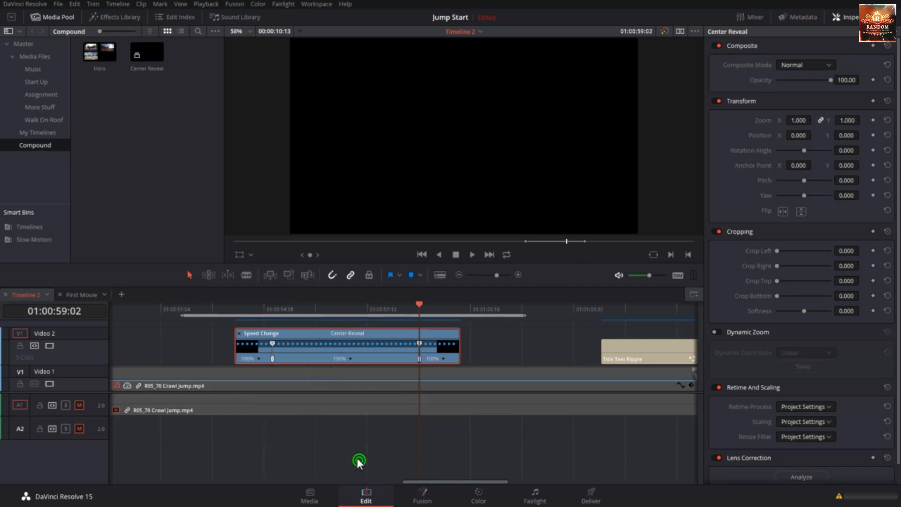
click(432, 358)
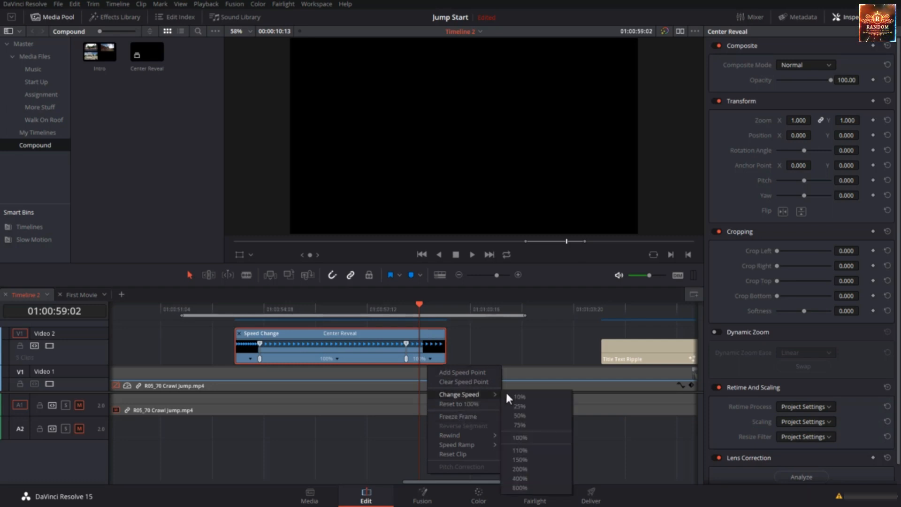
click(525, 459)
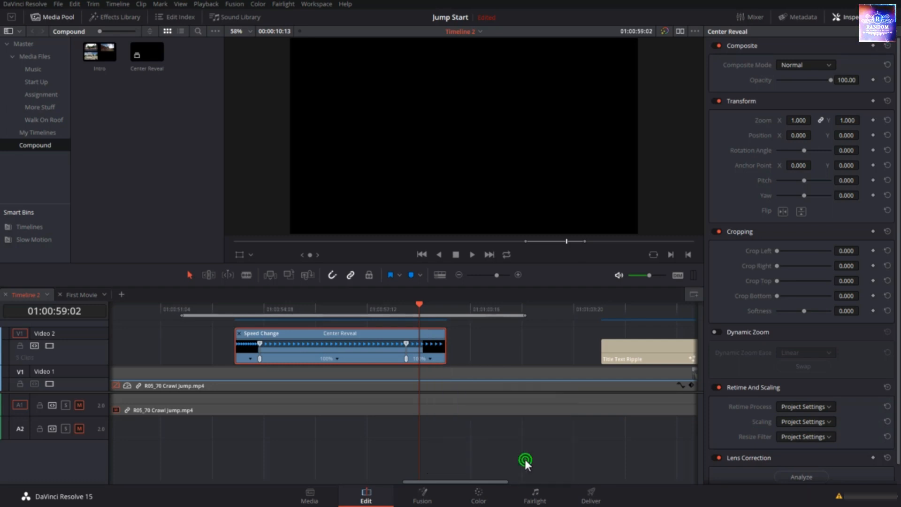
drag(251, 314, 235, 314)
key(slash)
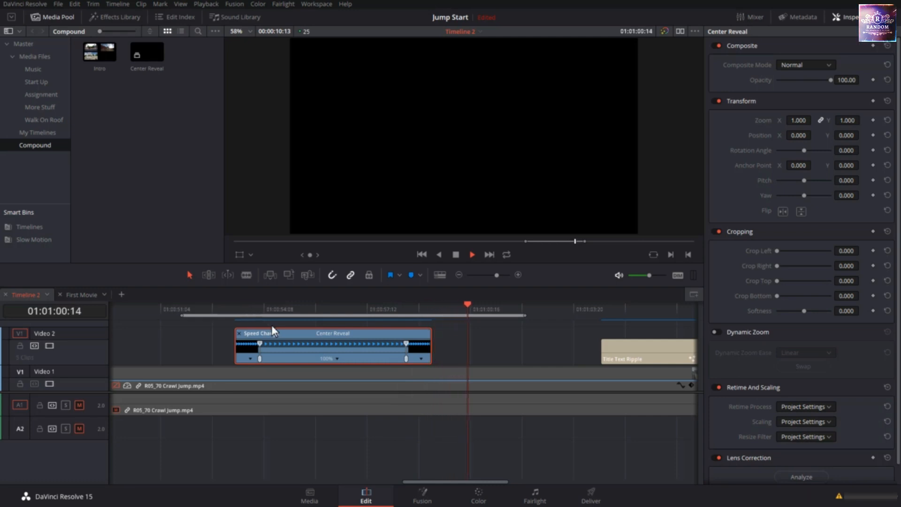
key(Up)
key(Up)
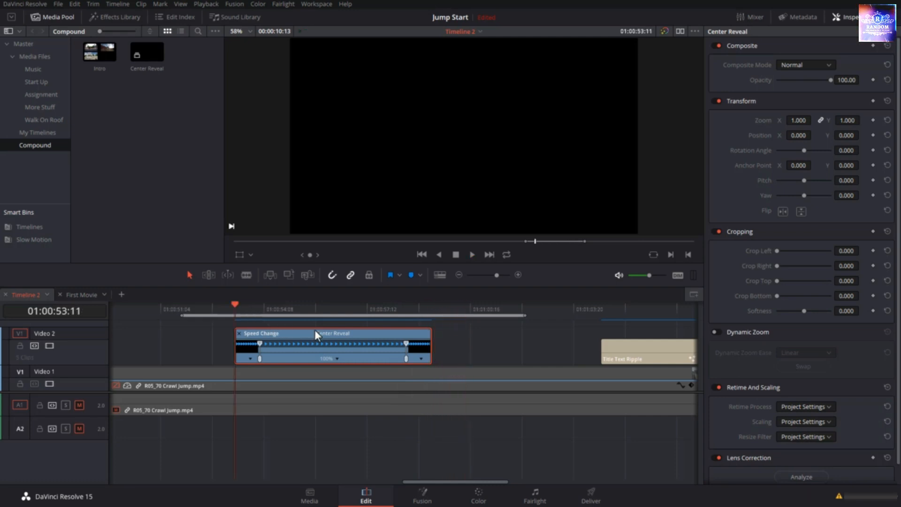
Step: Reset the first and last speed segments of the Center Reveal clip to 100%
click(248, 358)
click(297, 401)
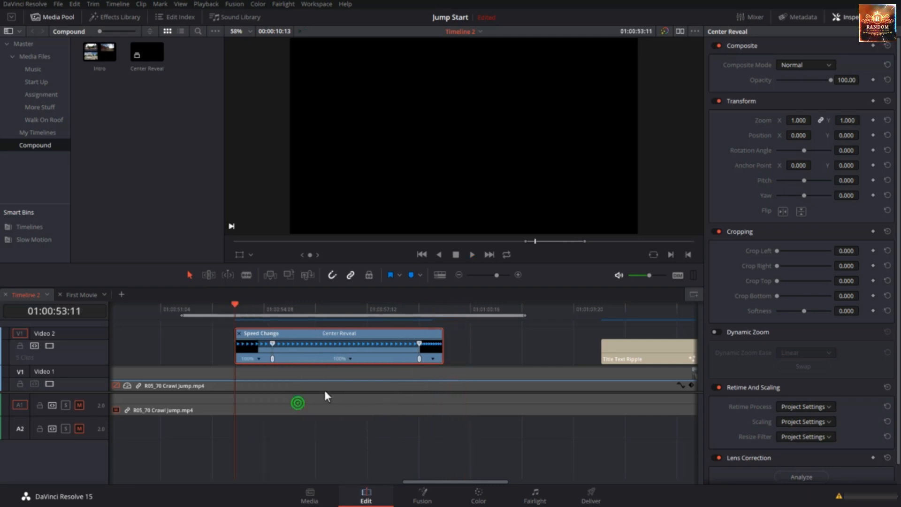
click(432, 358)
click(461, 402)
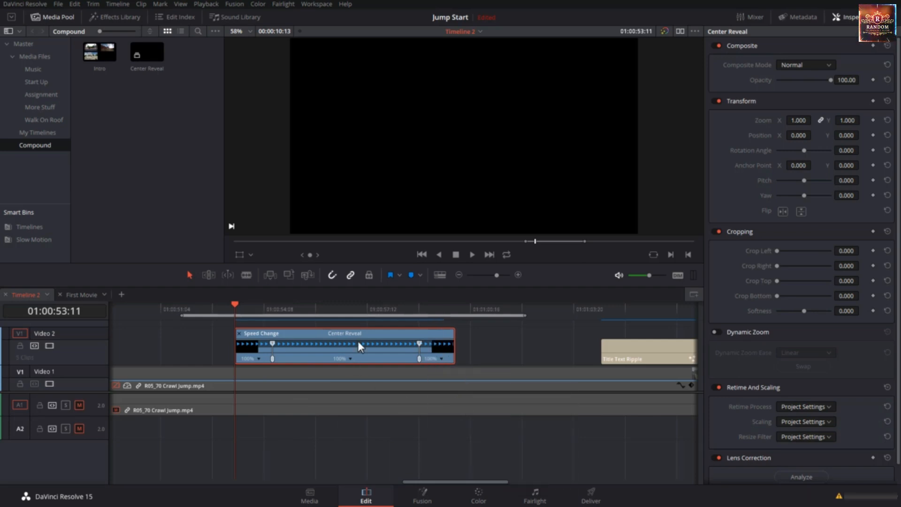
Step: Shift the Center Reveal clip slightly earlier on Video 2 and slow its middle segment to 50%
drag(354, 330, 318, 331)
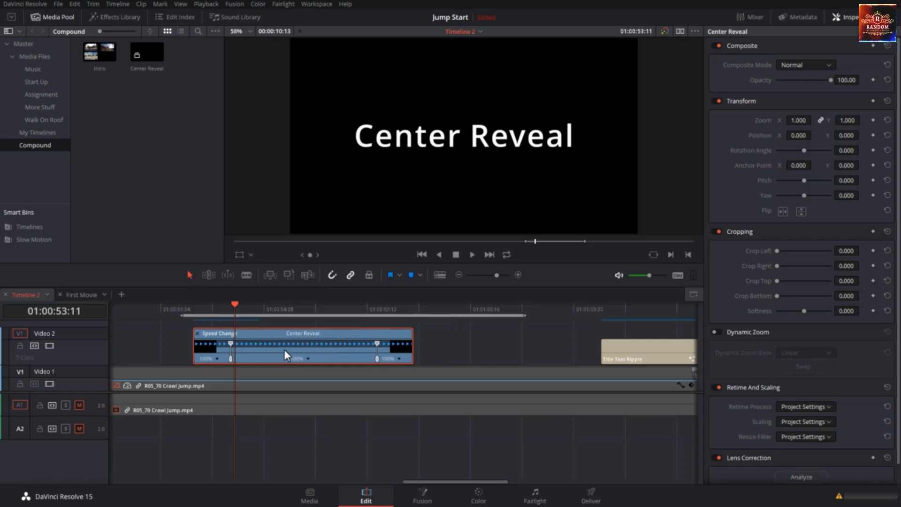
click(307, 358)
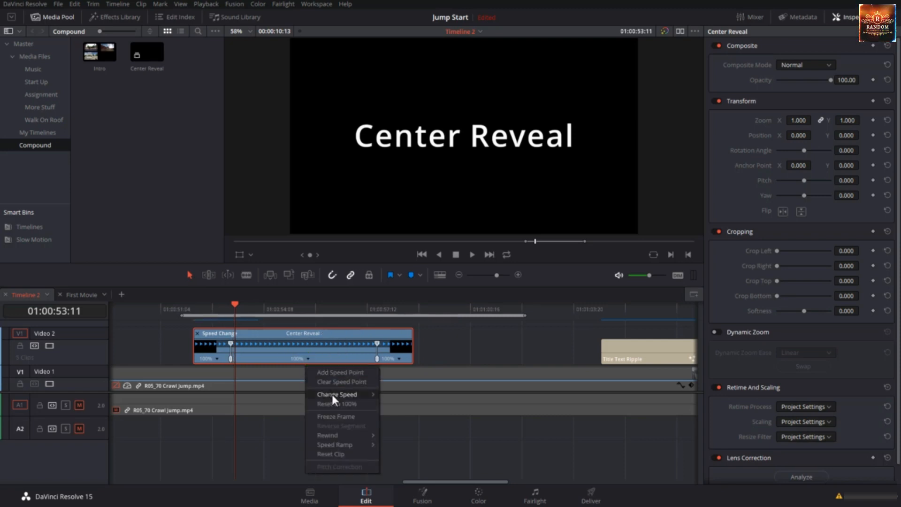
mouse_move(342, 395)
click(384, 412)
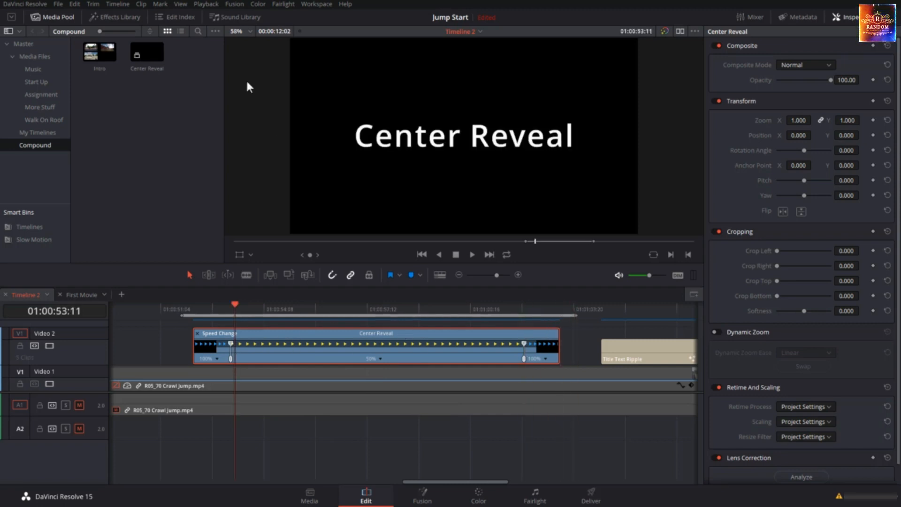
Step: Play the retimed Center Reveal clip from 01:00:51:21 to check its animation
drag(216, 304, 183, 311)
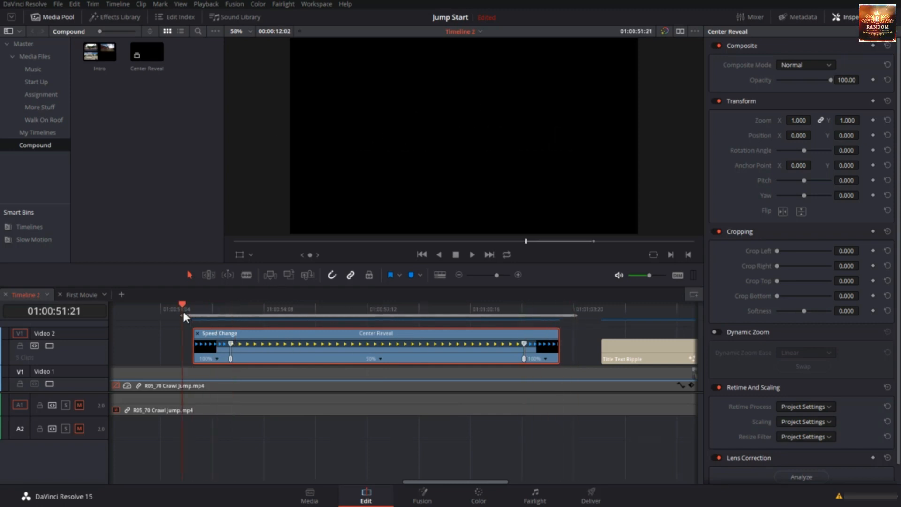
key(space)
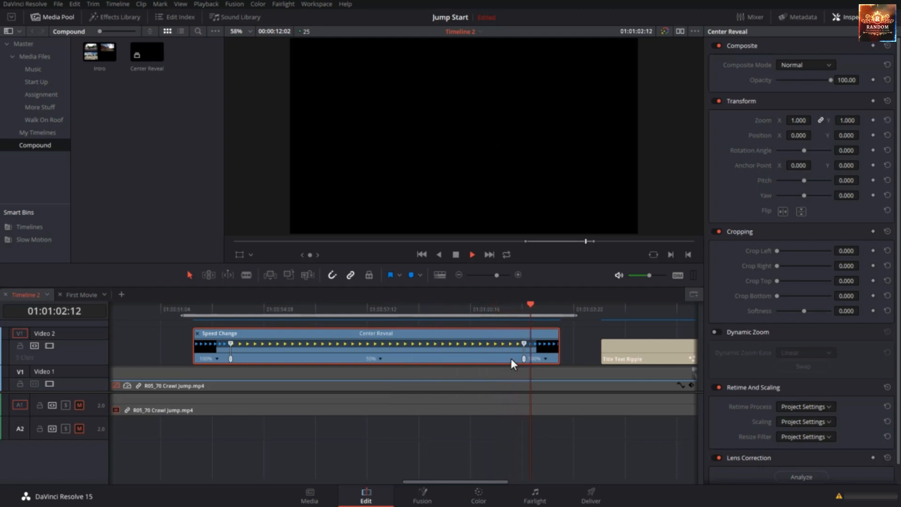
key(space)
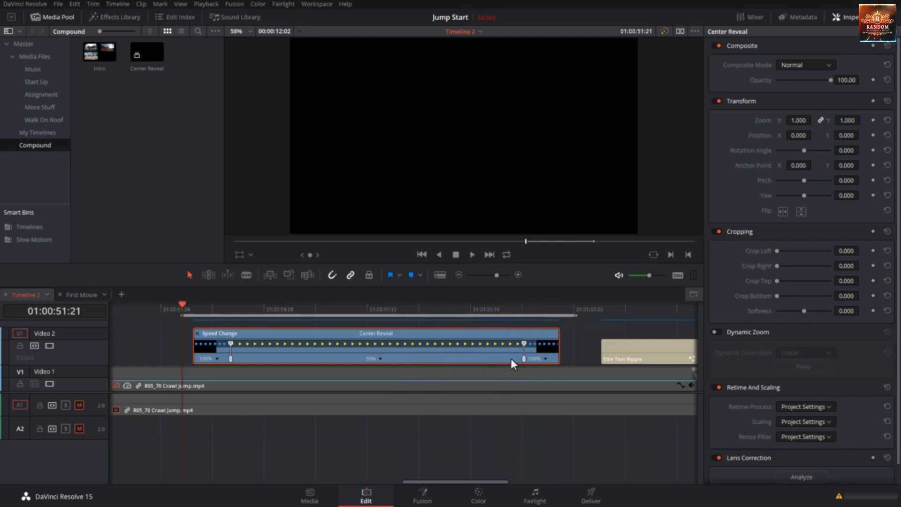
Step: Show the effects library and delete the Solid Color generator beneath the Text+ title in the First Movie timeline
click(137, 19)
scroll(122, 252, down, 3)
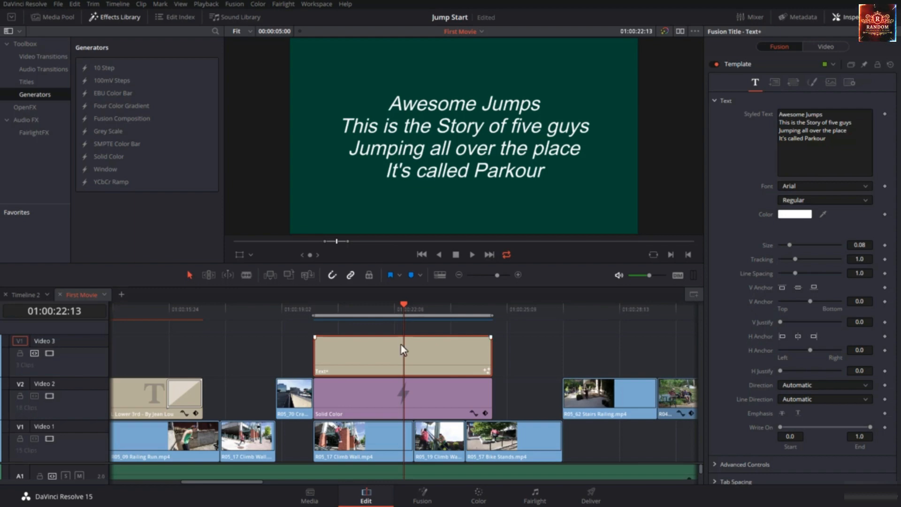
click(433, 389)
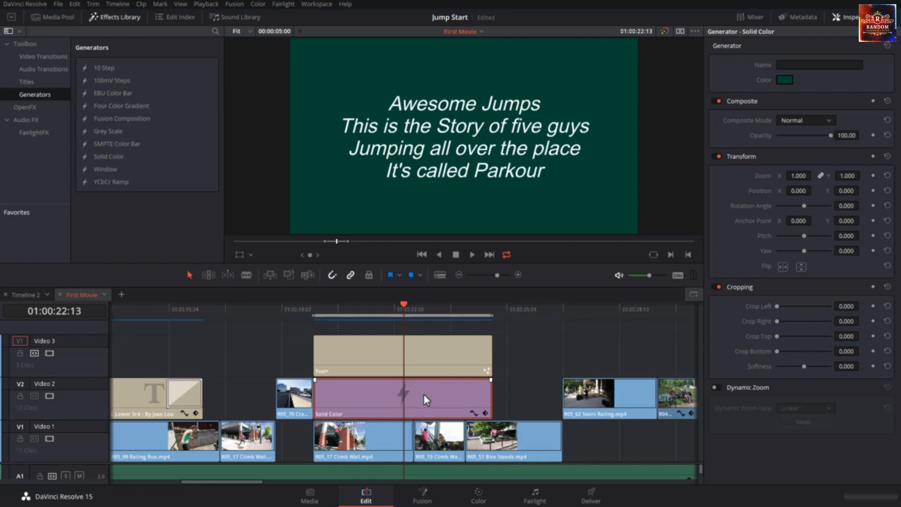
key(BackSpace)
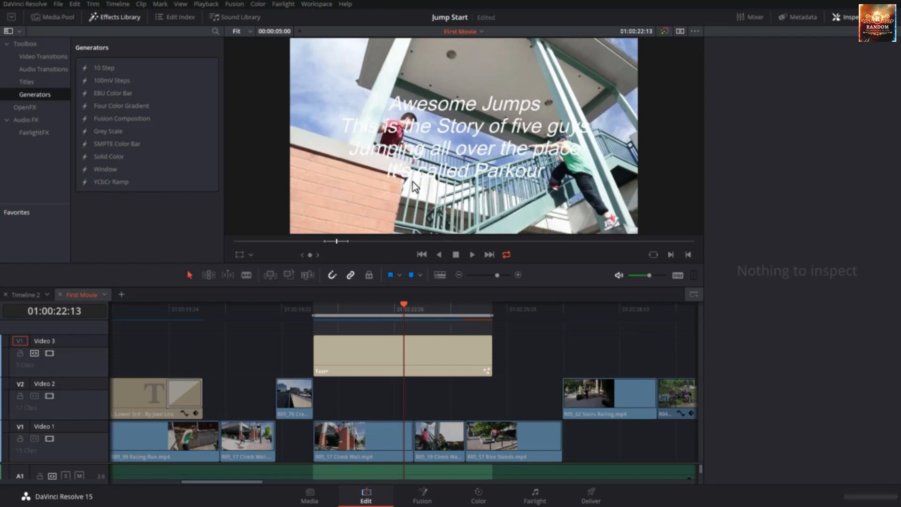
Step: Select the Text+ title on Video 3 and review its motion blur settings and text settings
click(438, 356)
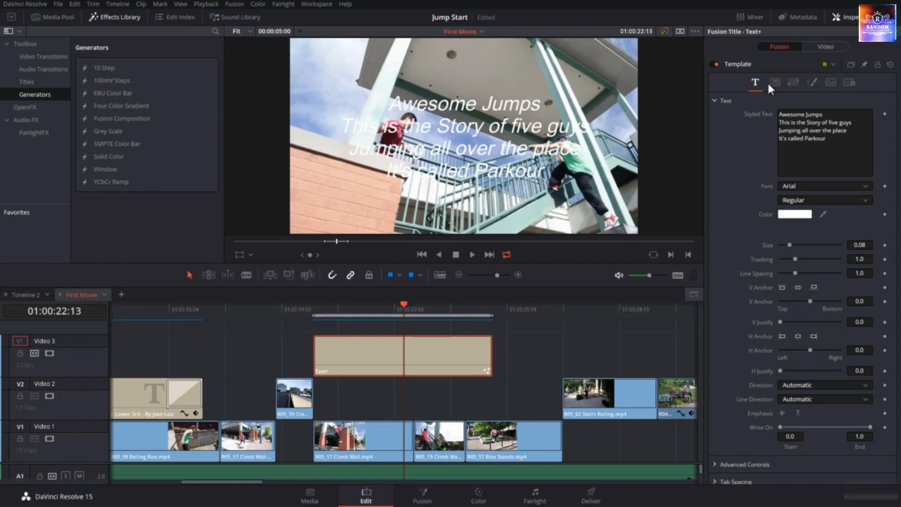
click(849, 83)
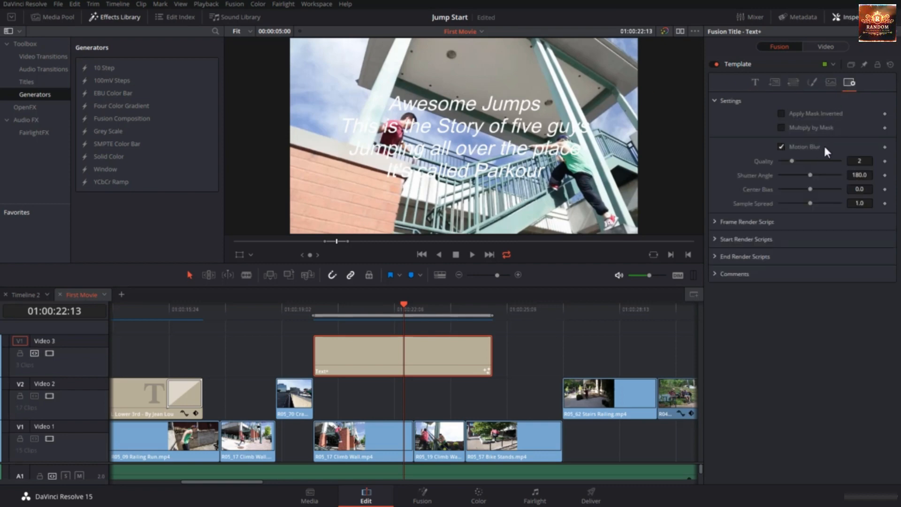
click(754, 83)
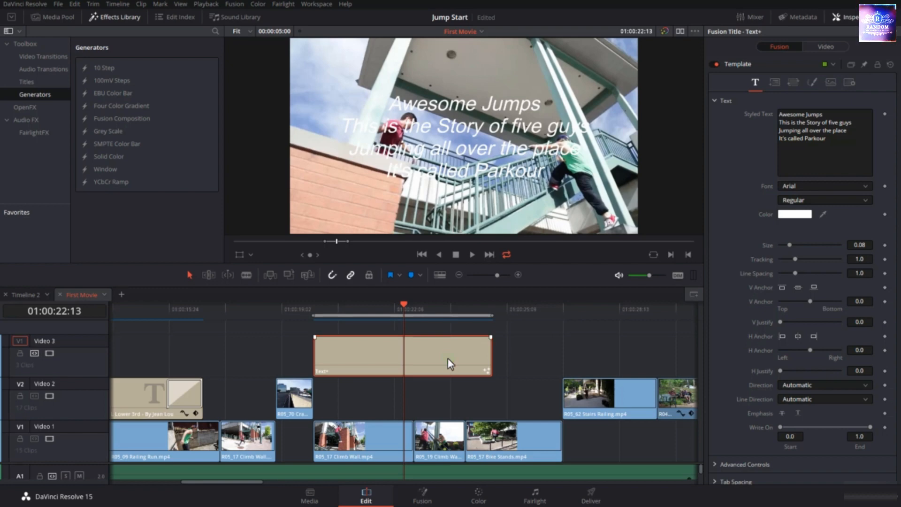
Step: Duplicate the Text+ title from Video 3 onto Video 2 directly beneath it and select the lower copy
drag(447, 358, 446, 390)
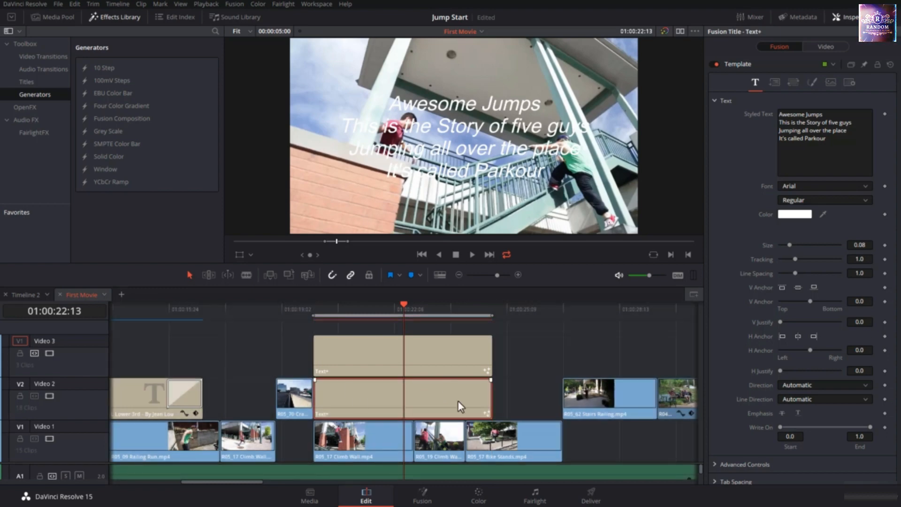
click(457, 401)
click(453, 360)
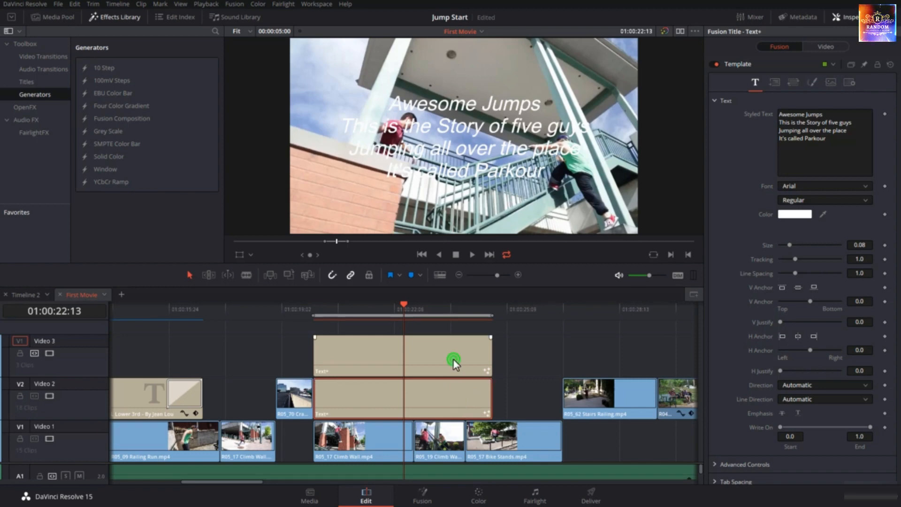
click(452, 391)
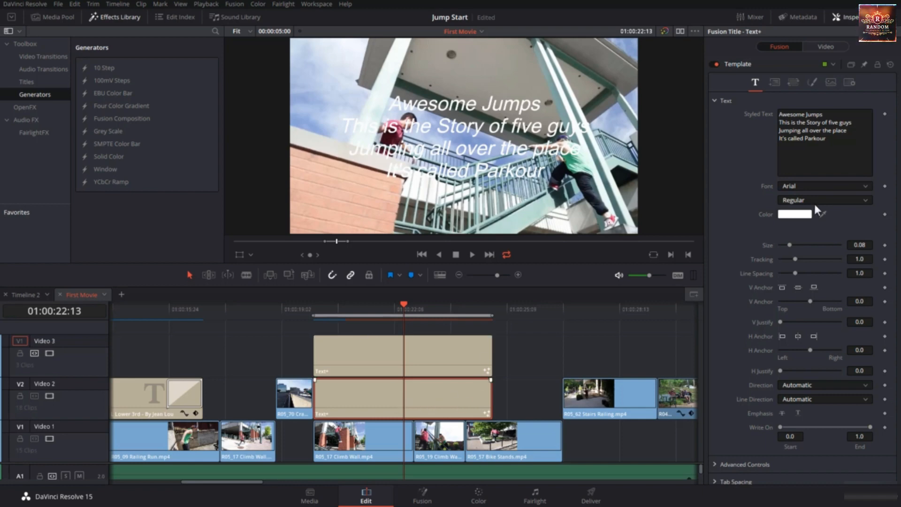
Step: Set the shading fill color of the lower Text+ copy to black (#000000)
click(812, 86)
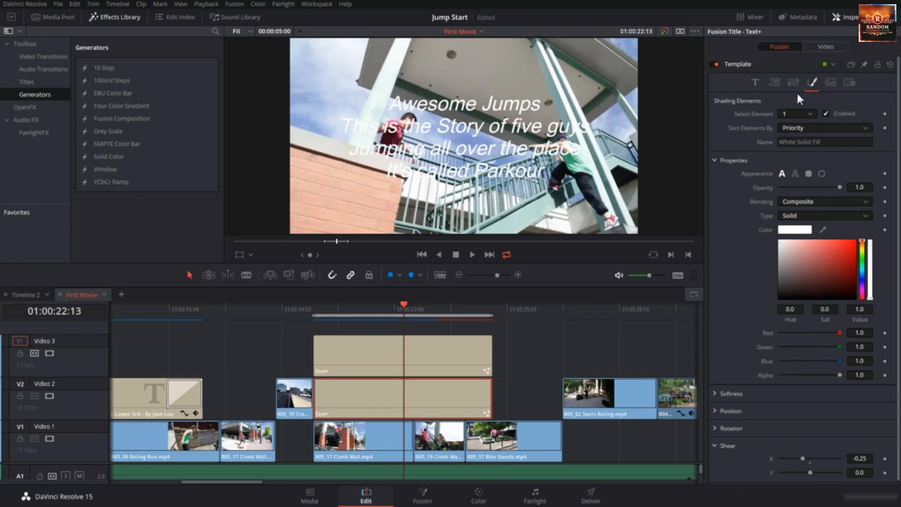
click(781, 229)
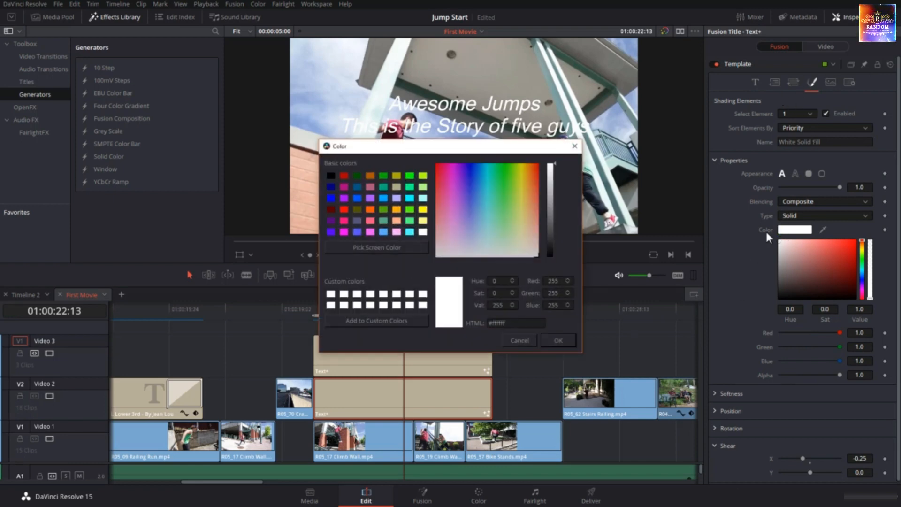
click(330, 175)
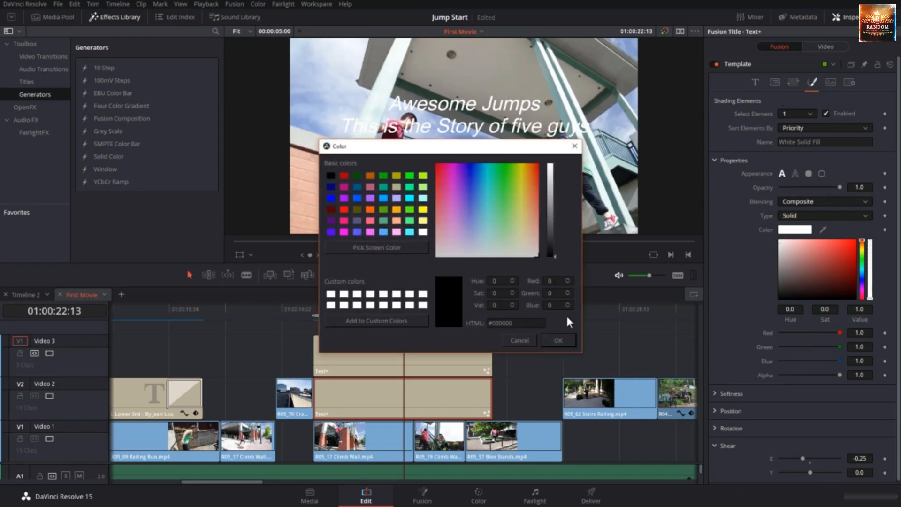
click(564, 336)
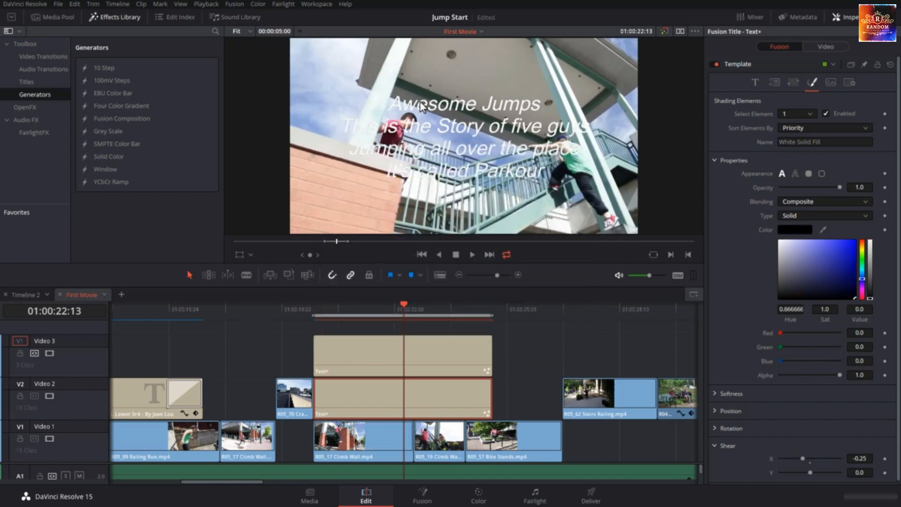
Step: Set Softness X and Softness Y of the lower title's black fill to 3.0 each
click(715, 392)
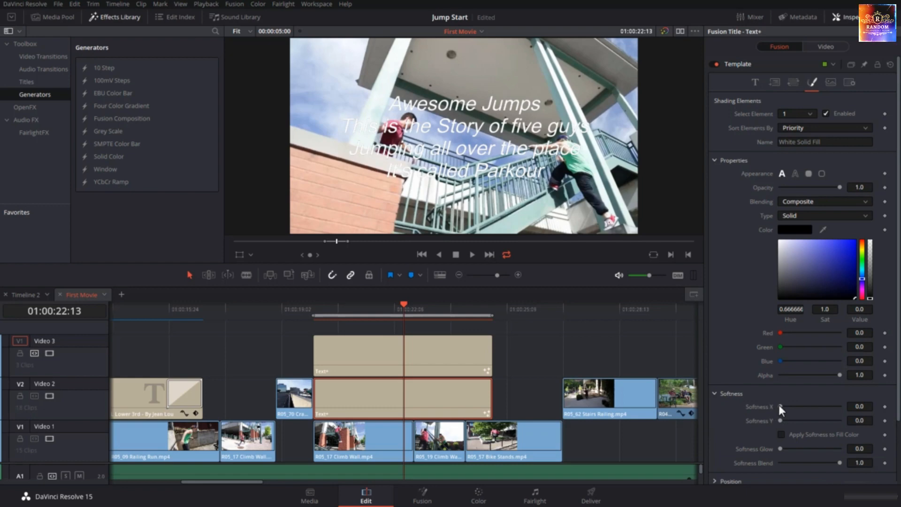
drag(781, 406, 785, 420)
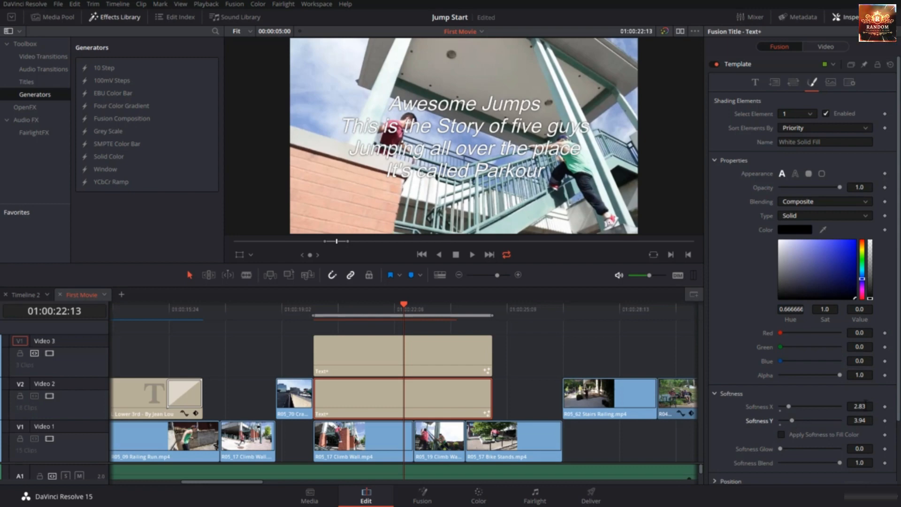
click(861, 406)
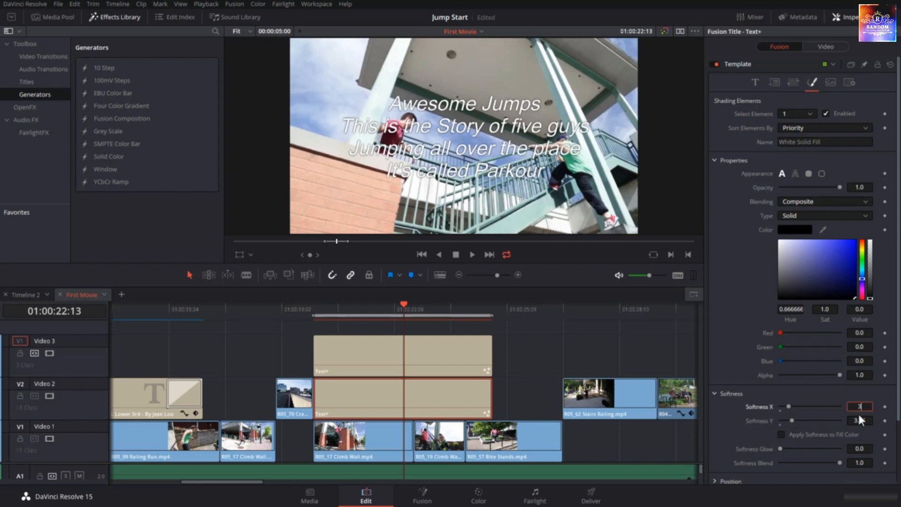
text(3)
click(859, 420)
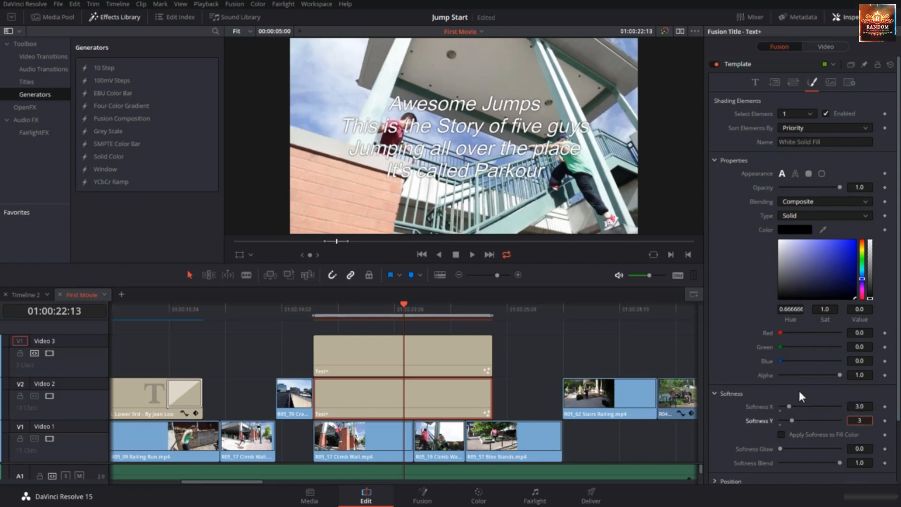
click(798, 390)
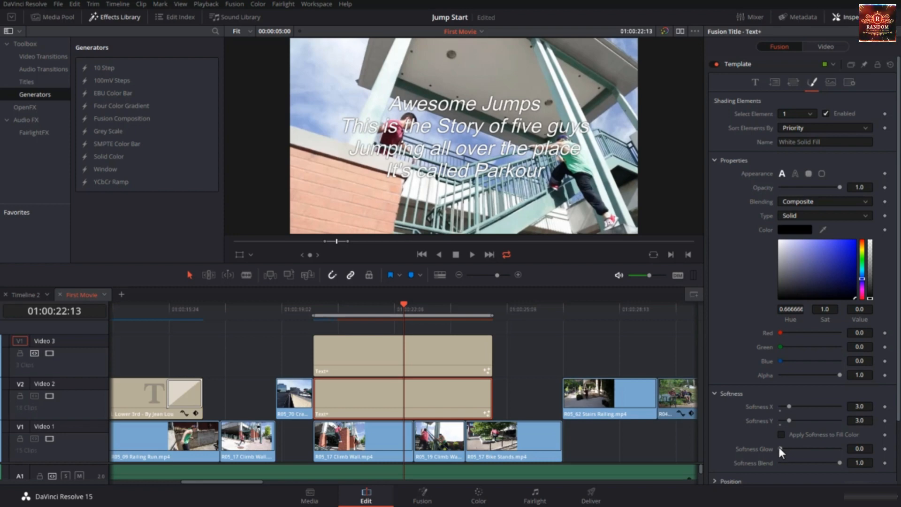
Step: Try different glow strengths on the black title, settling on Softness Glow 0.299 and Softness Blend 0.835
drag(779, 448, 831, 449)
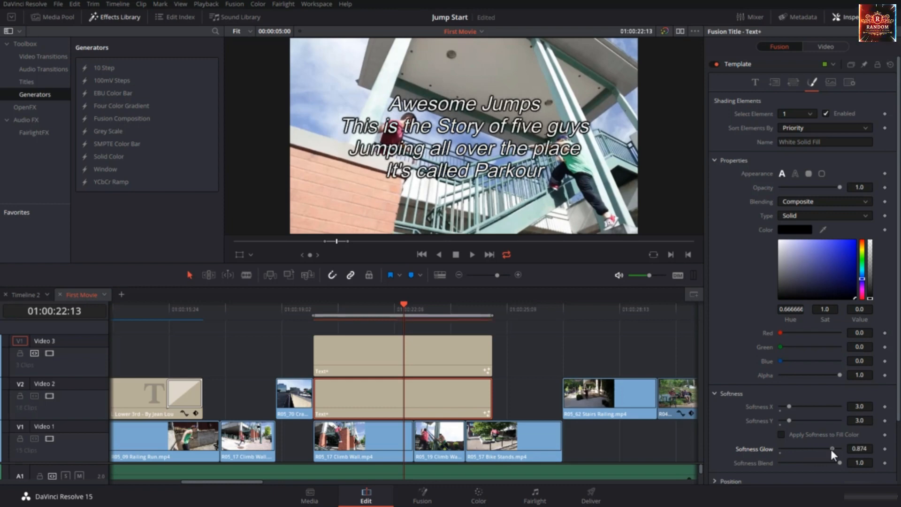
double_click(784, 448)
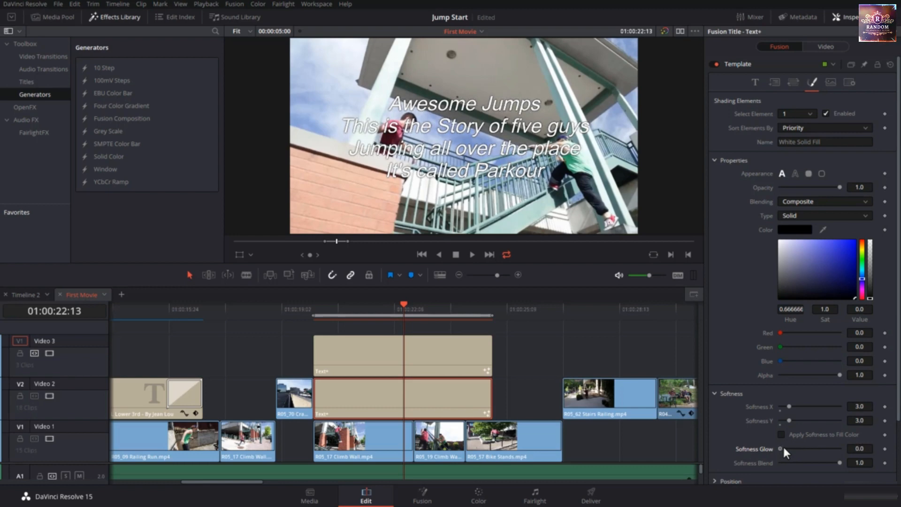
mouse_move(786, 449)
mouse_down()
mouse_move(809, 449)
mouse_move(798, 449)
mouse_up()
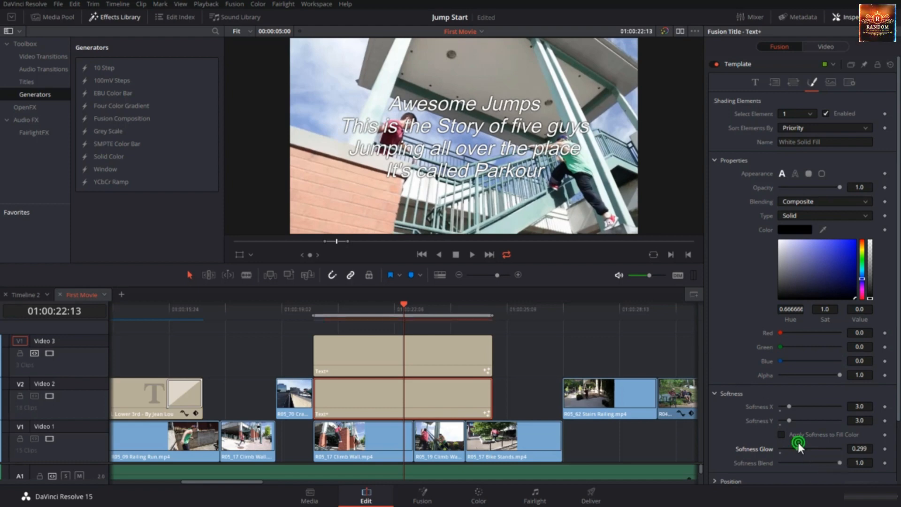
drag(839, 460, 830, 462)
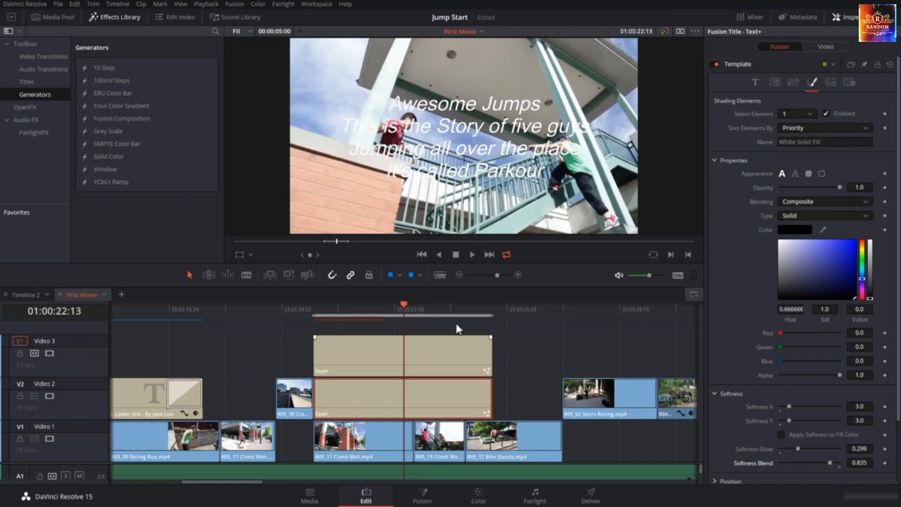
Step: Select the upper Text+ title and play the section around it to check the shadowed text over the footage
click(423, 373)
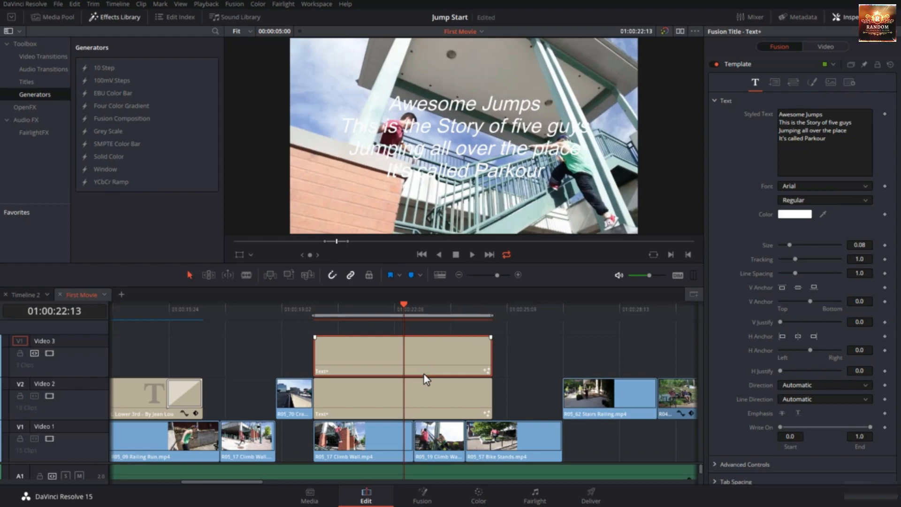
key(alt+/)
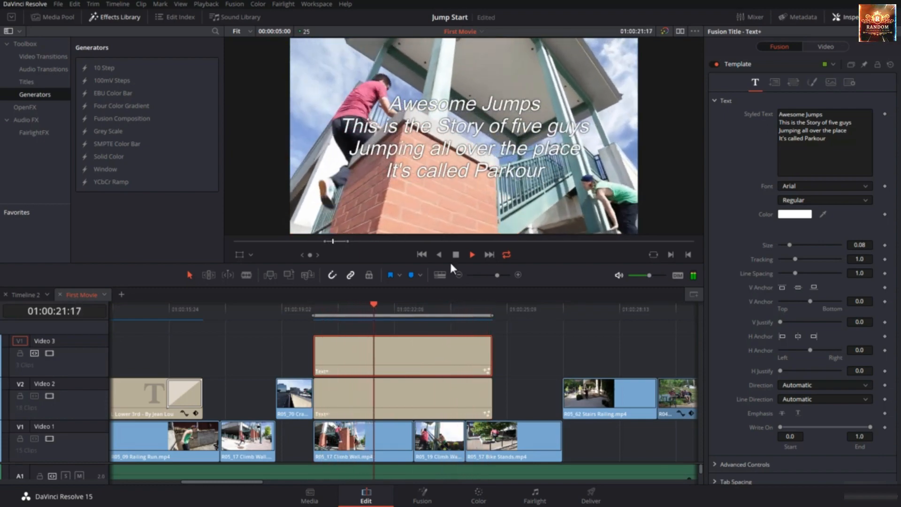
key(space)
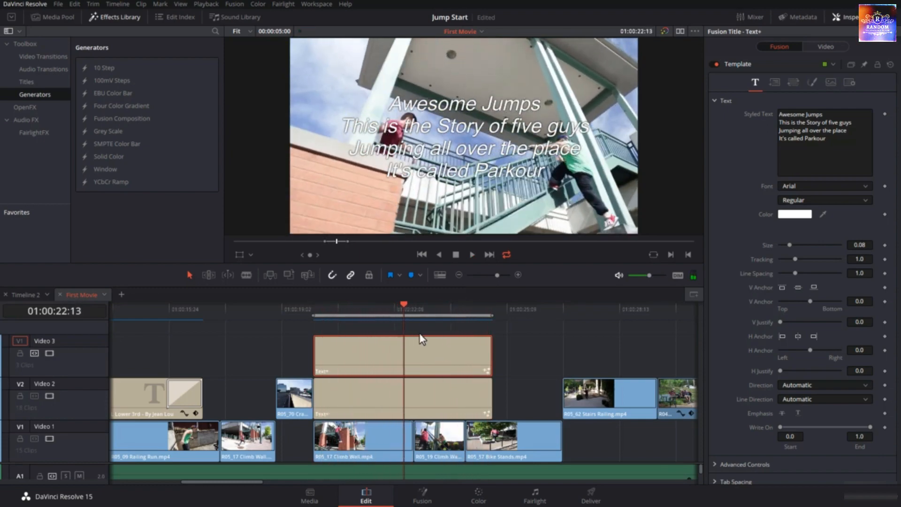
Step: Combine both Text+ titles on Video 2 and Video 3 into a compound clip named "Text with shadows"
click(425, 398)
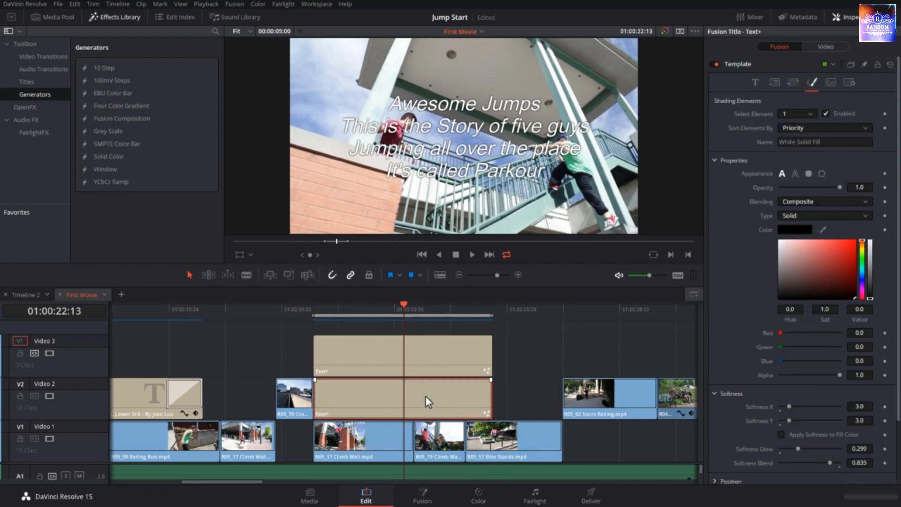
ctrl+click(430, 357)
right_click(429, 355)
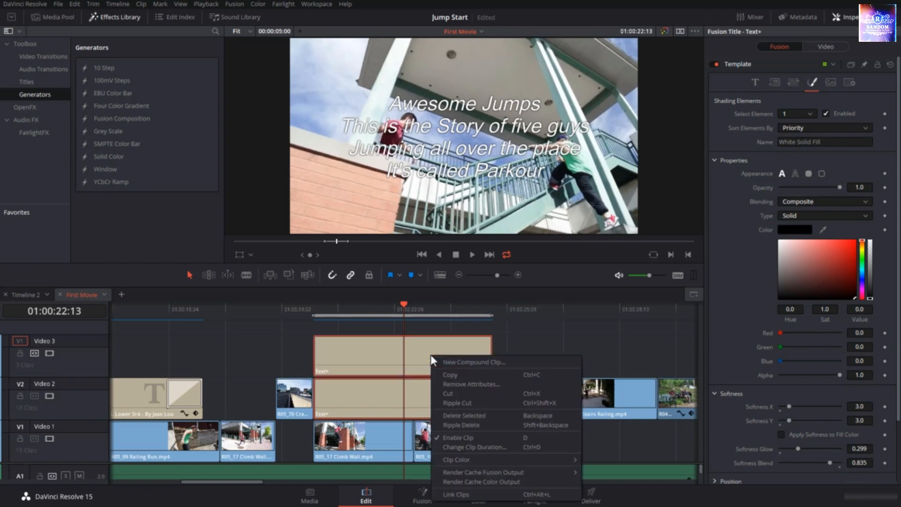
click(456, 362)
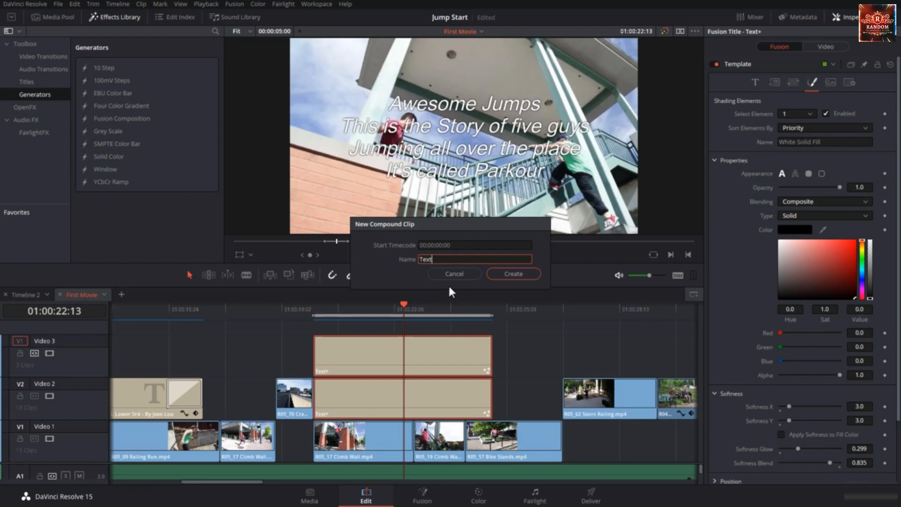
text(Text with shadows)
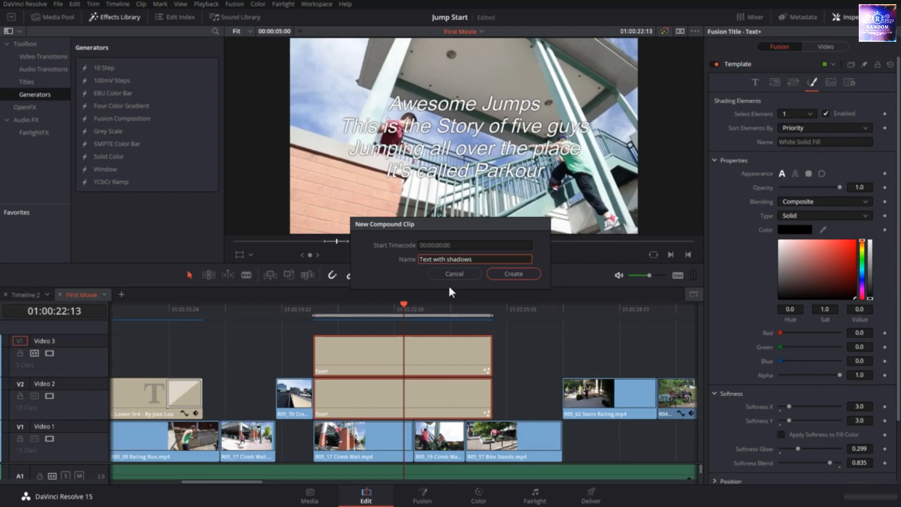
click(525, 272)
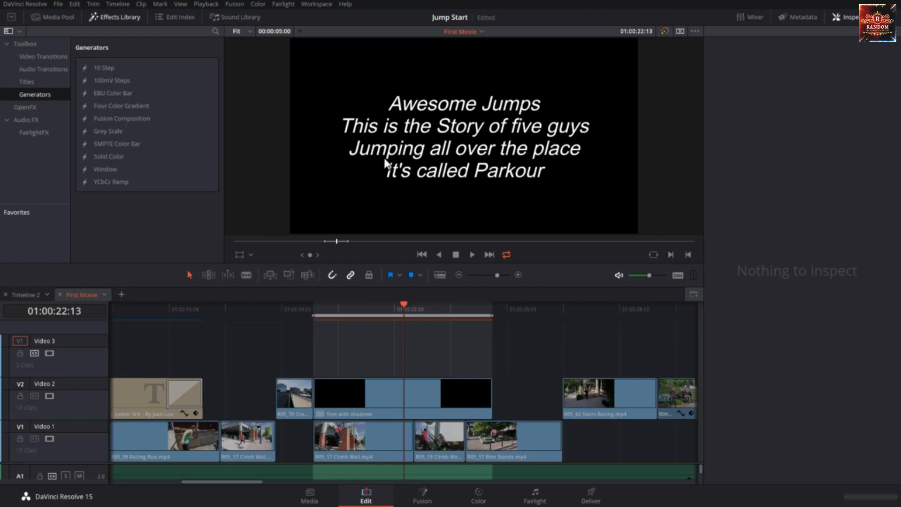
Step: Set the Text with shadows clip's composite mode to Add, and disable and re-enable the clip to compare the result
click(448, 398)
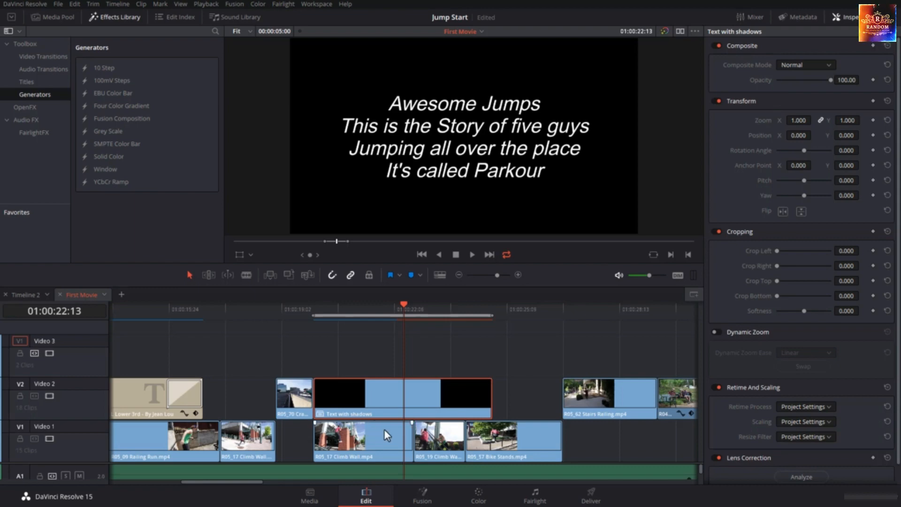
click(811, 65)
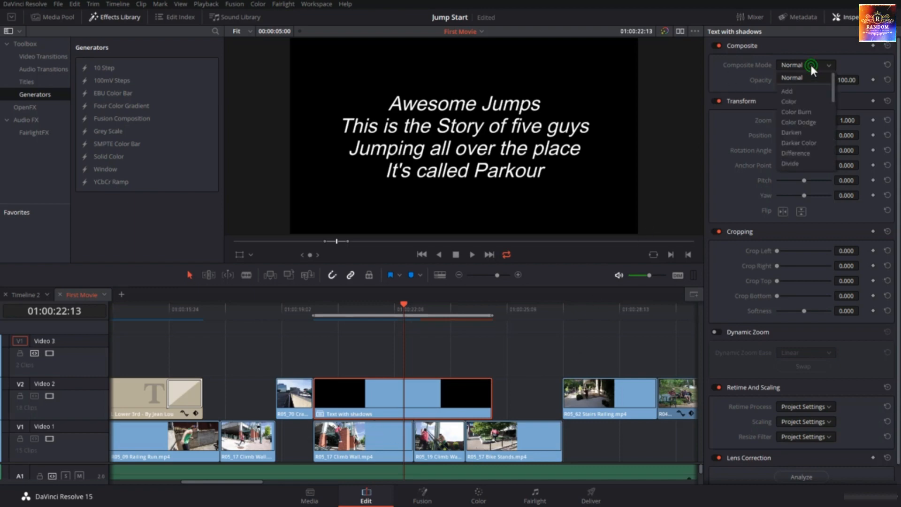
click(796, 90)
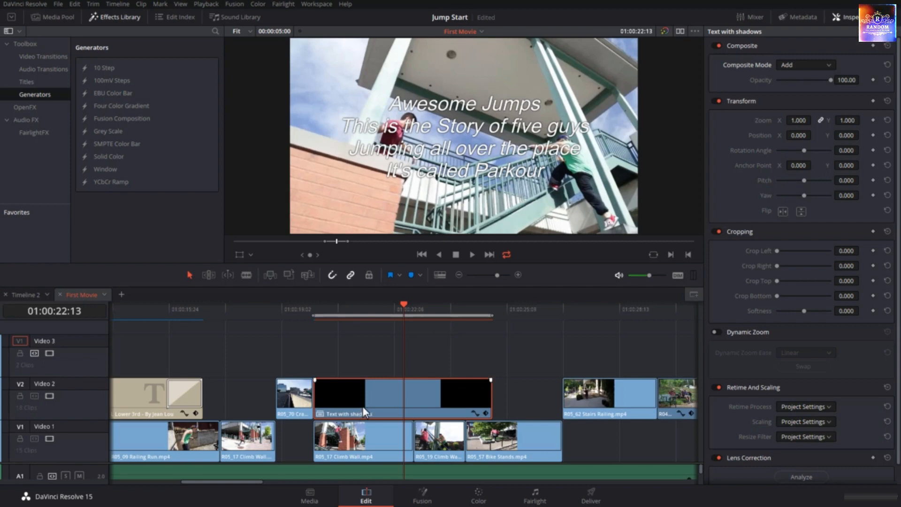
key(d)
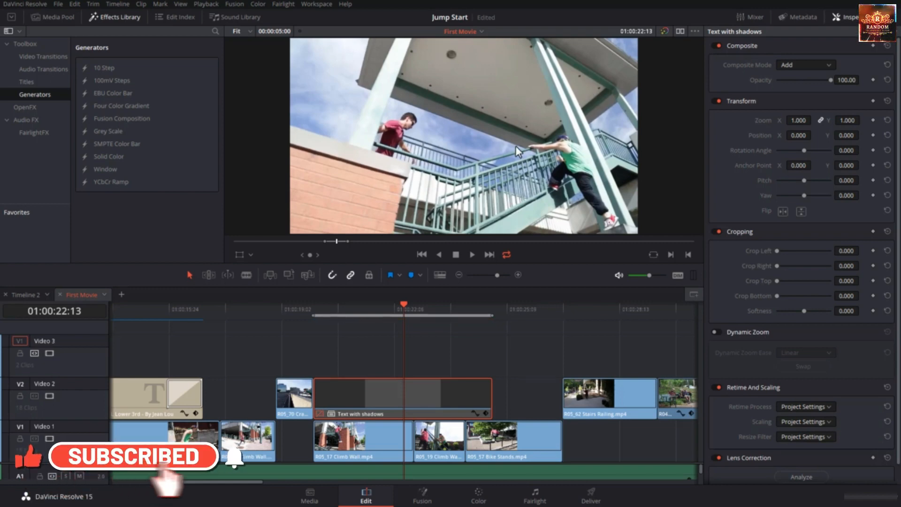
key(d)
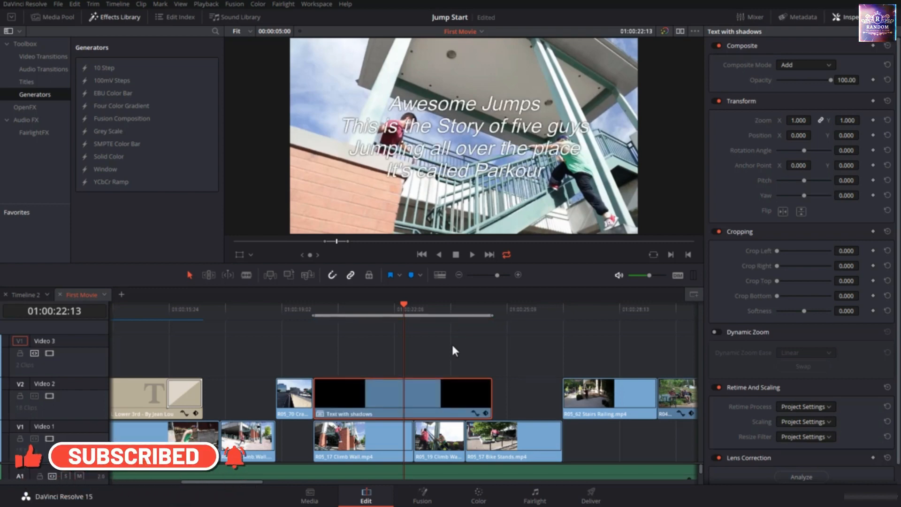
Step: Open the Text with shadows compound clip in its own timeline, inspect its upper title at 00:00:01:18, and close that timeline
click(438, 393)
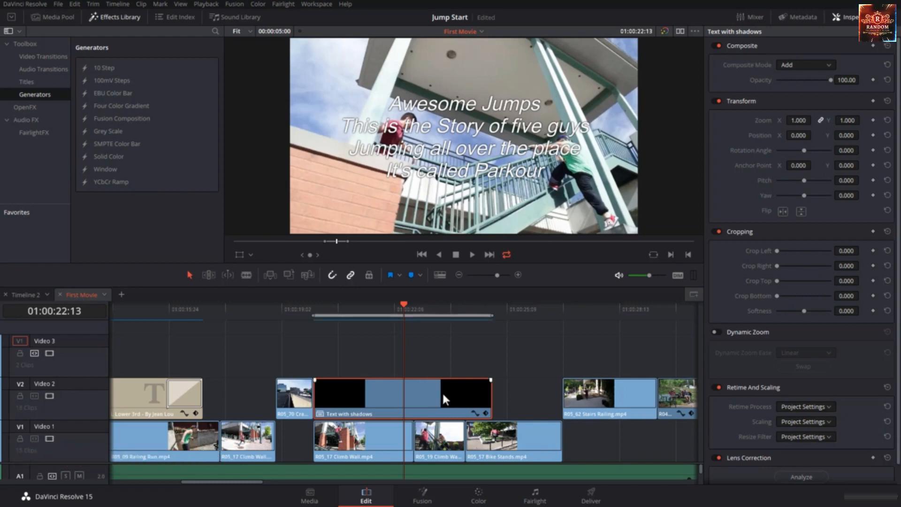
right_click(442, 391)
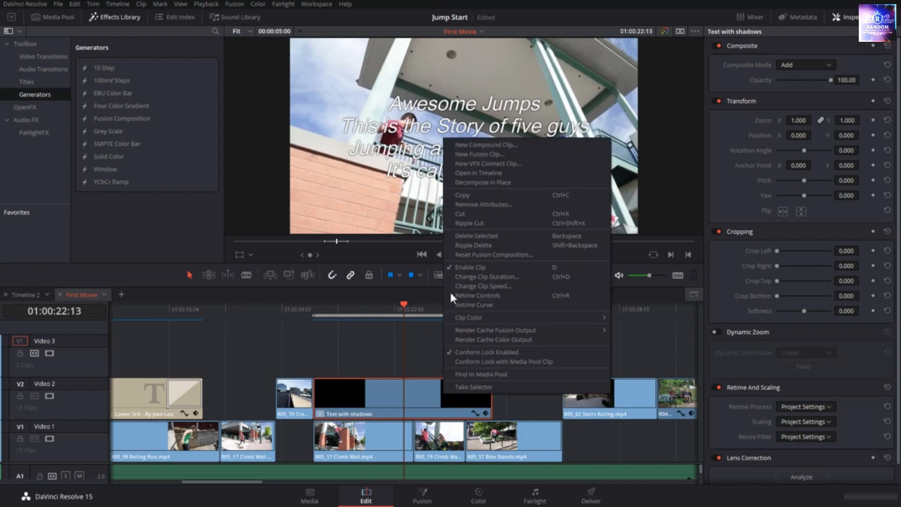
click(487, 172)
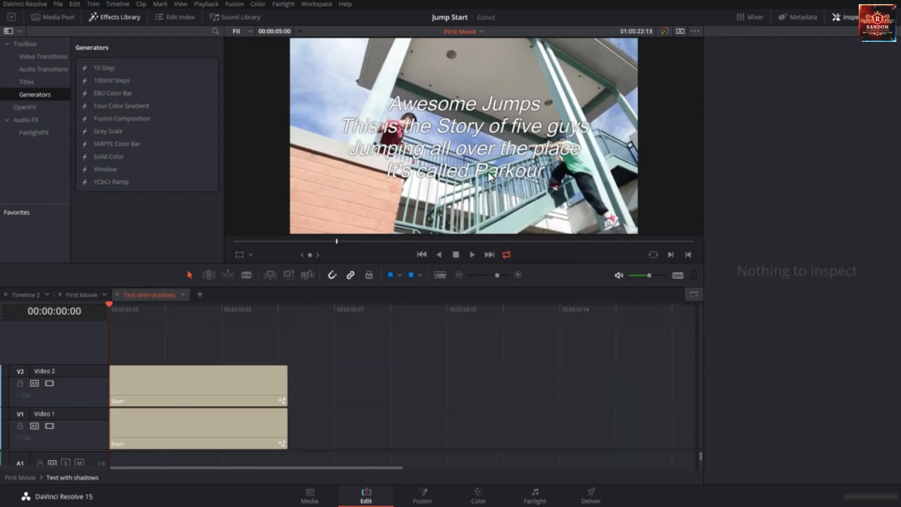
click(196, 389)
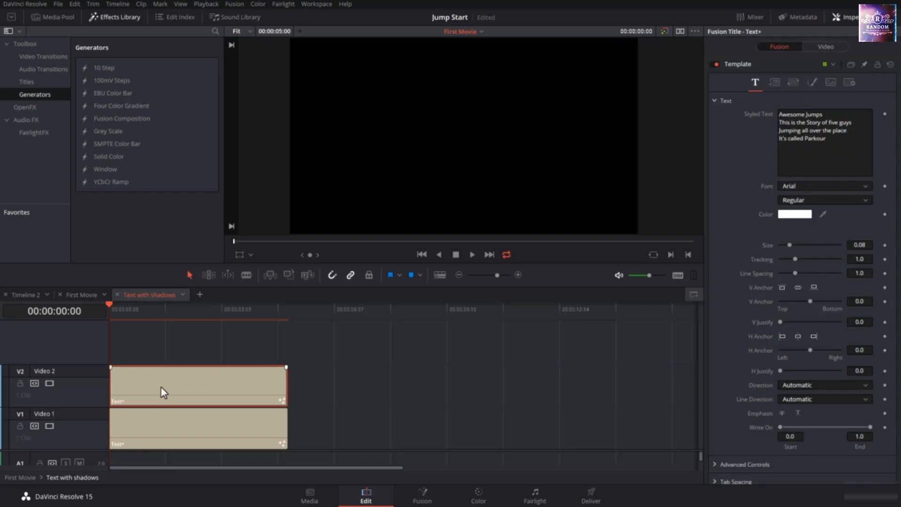
mouse_move(175, 316)
mouse_down()
mouse_move(218, 329)
mouse_move(170, 333)
mouse_up()
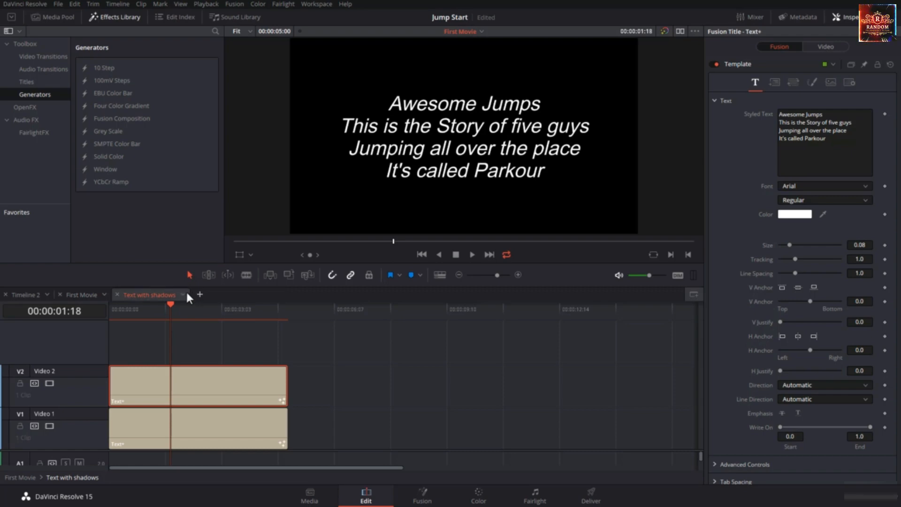
click(116, 295)
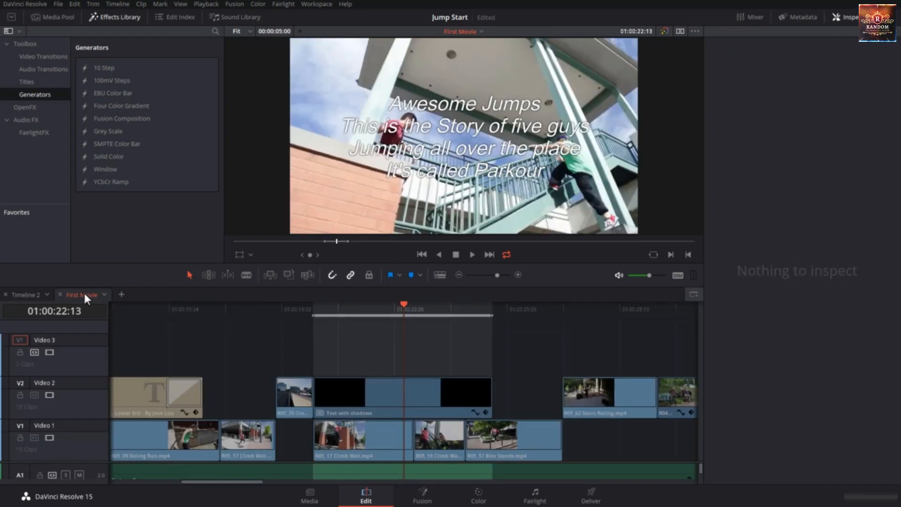
Step: In Timeline 2, move the R05_57 Bike Stands.mp4 clip from Video 1 to Video 3, directly above the TN Parkour title
click(406, 389)
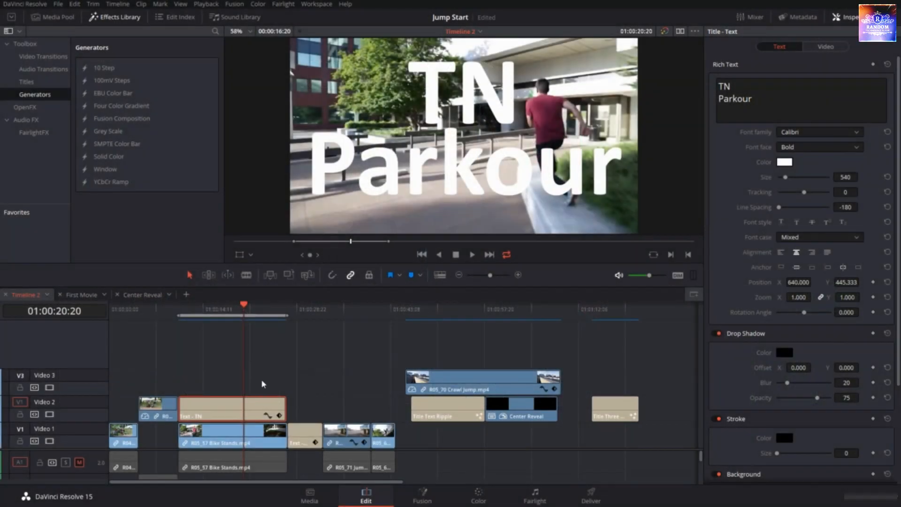
click(257, 441)
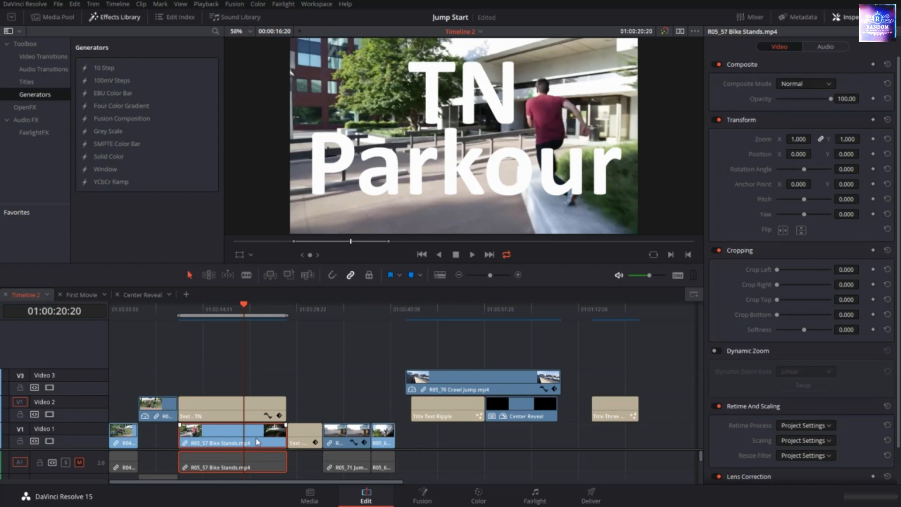
drag(256, 439, 257, 393)
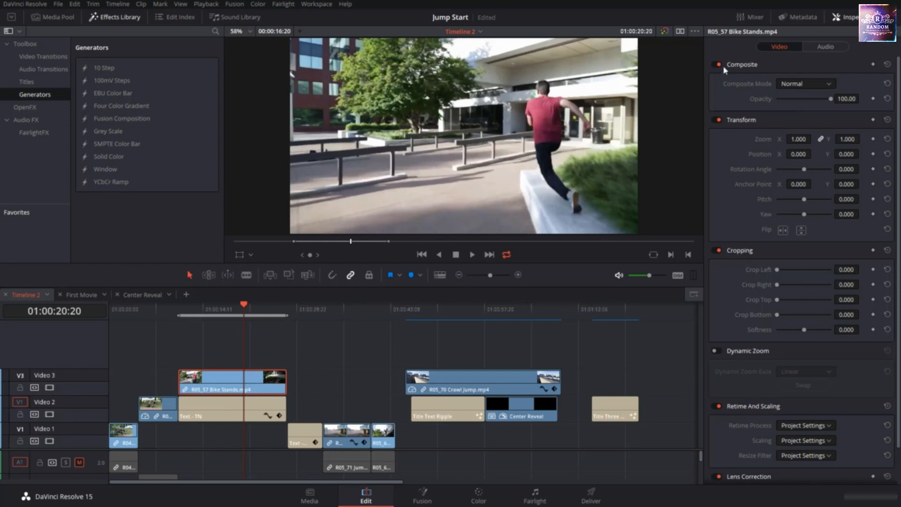
Step: Try the Add composite mode on the raised Bike Stands clip, set it to Multiply instead, and select the TN Parkour title beneath it
click(799, 84)
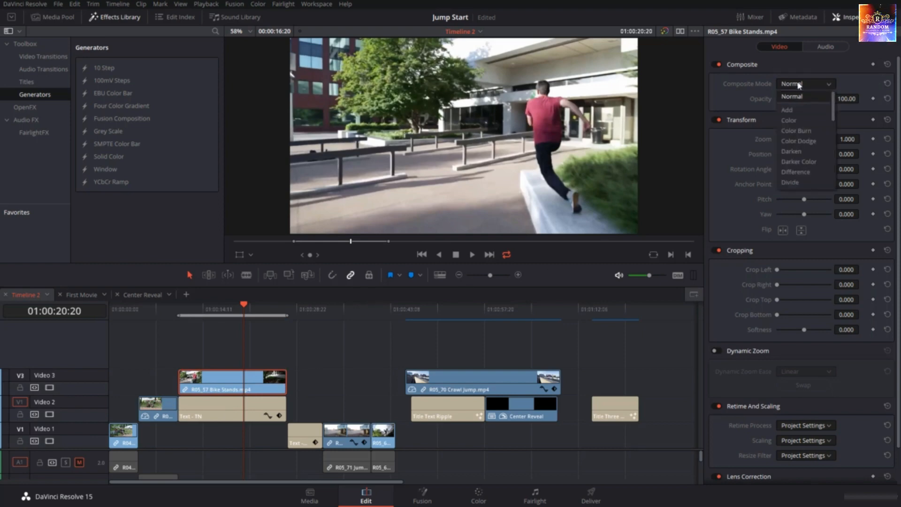
click(799, 108)
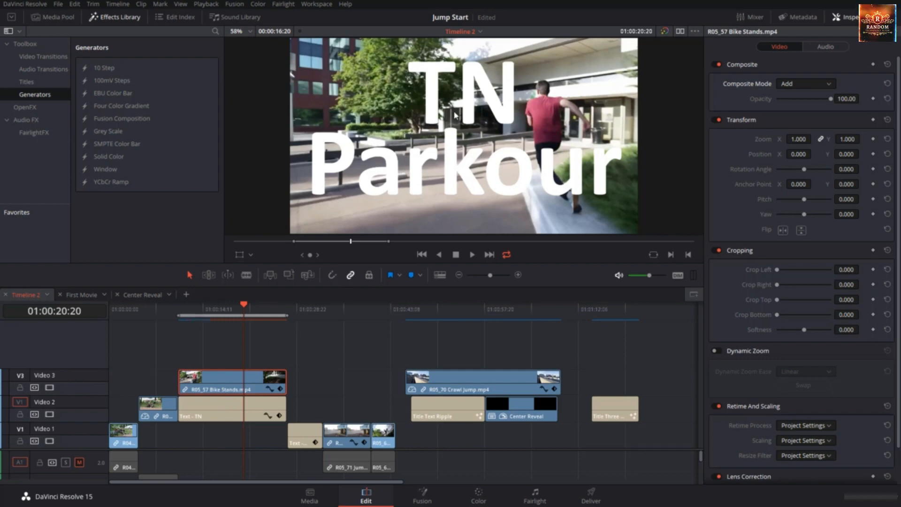
click(796, 86)
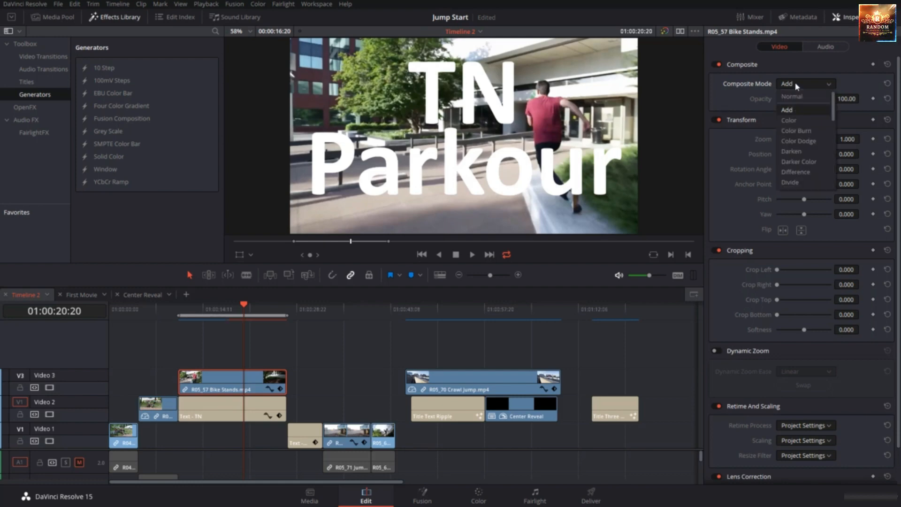
scroll(797, 155, down, 5)
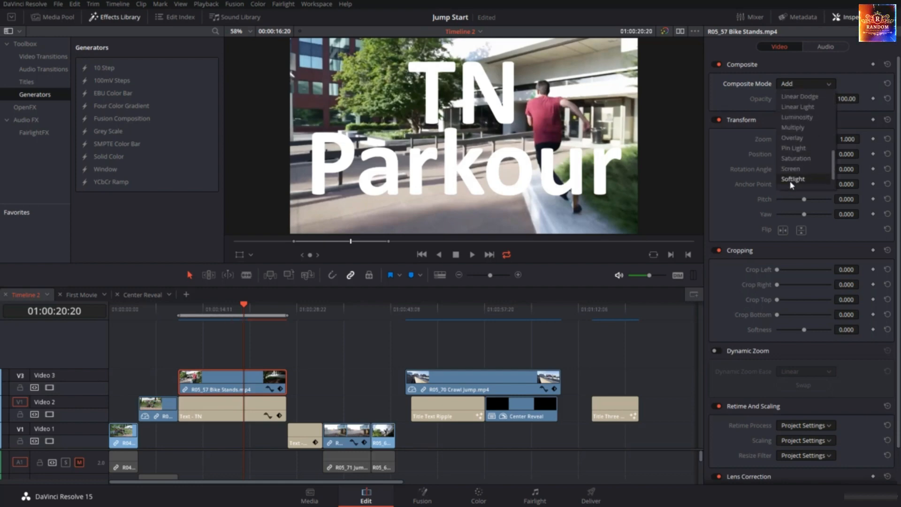
click(793, 127)
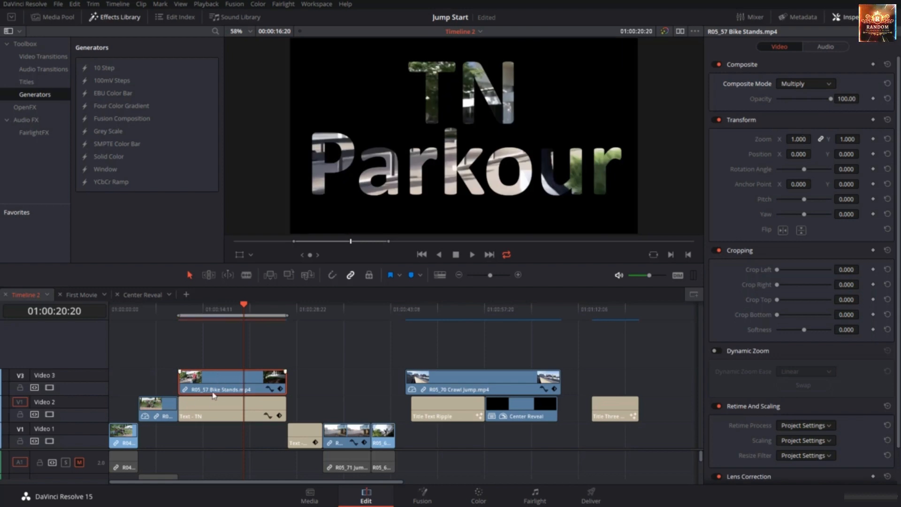
click(212, 411)
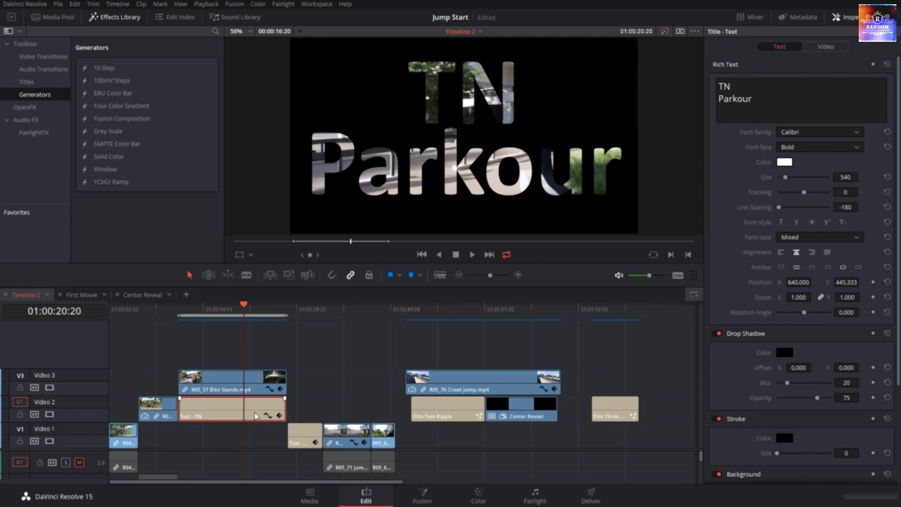